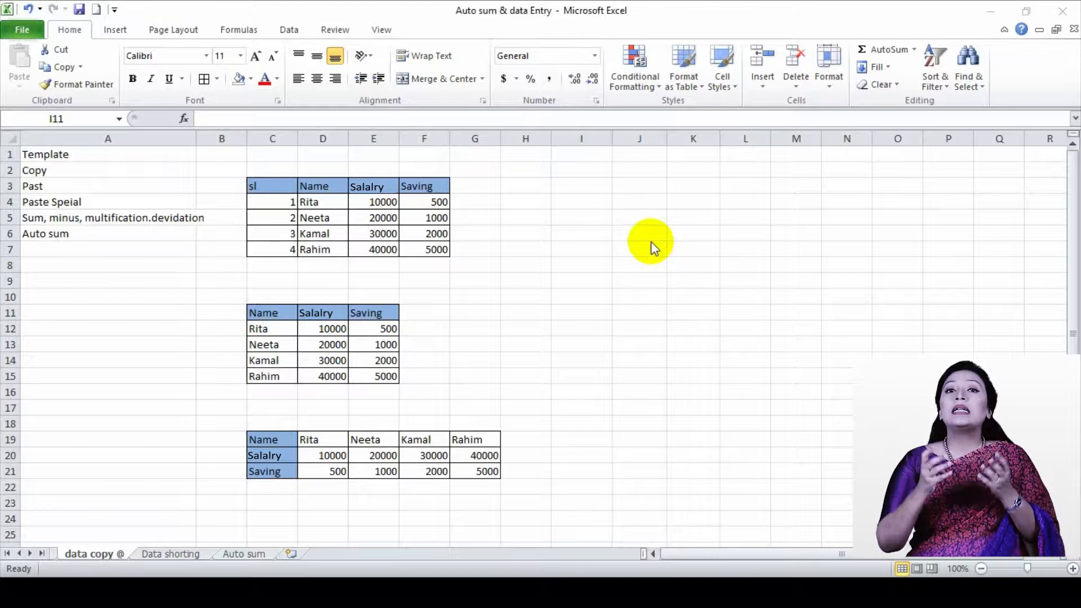
# Review the lesson topics from Template to Auto sum in A1:A6 and the first table's header row in C3:F3
pyautogui.click(61, 156)
pyautogui.click(61, 157)
pyautogui.click(58, 171)
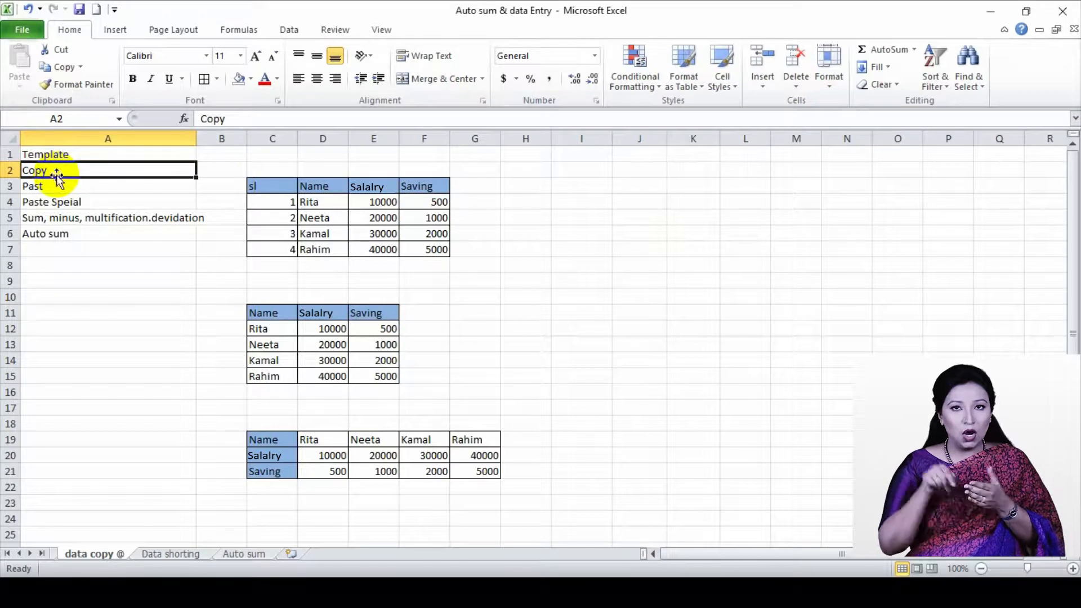
pyautogui.click(65, 189)
pyautogui.click(62, 203)
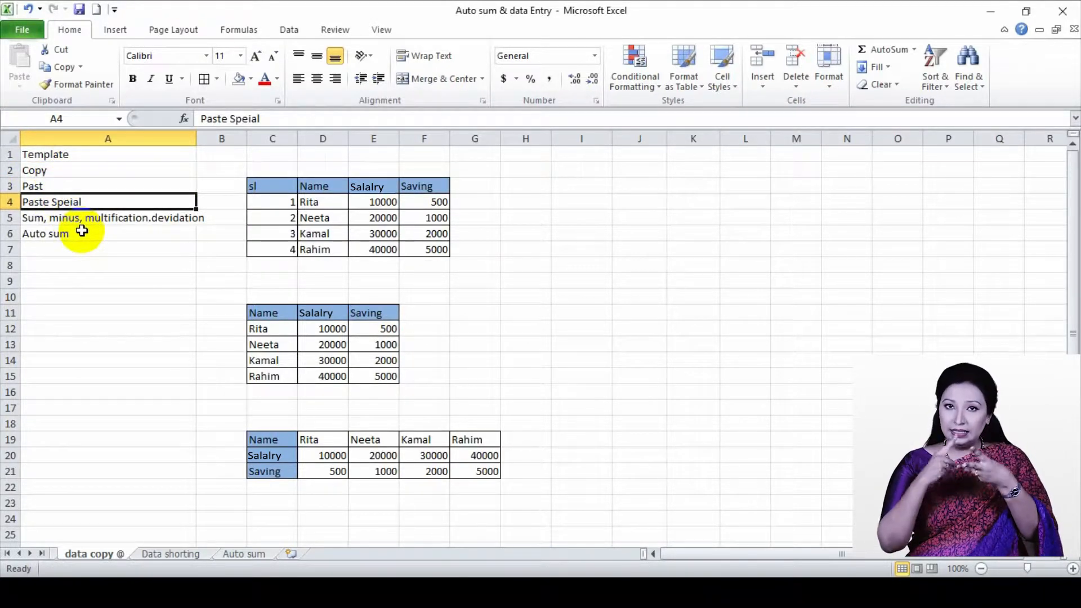
pyautogui.click(81, 221)
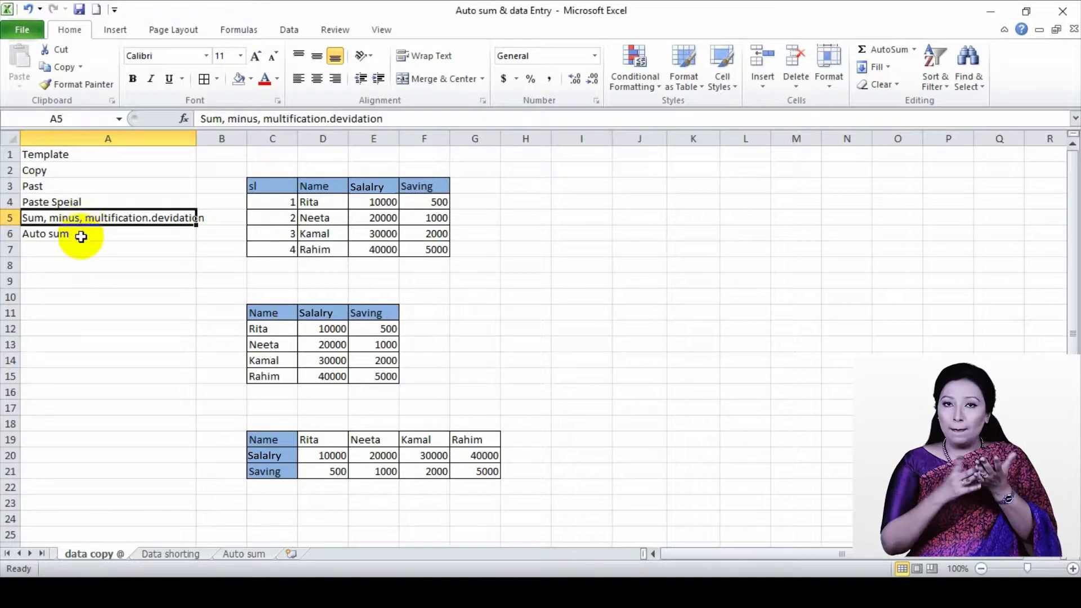
pyautogui.click(81, 237)
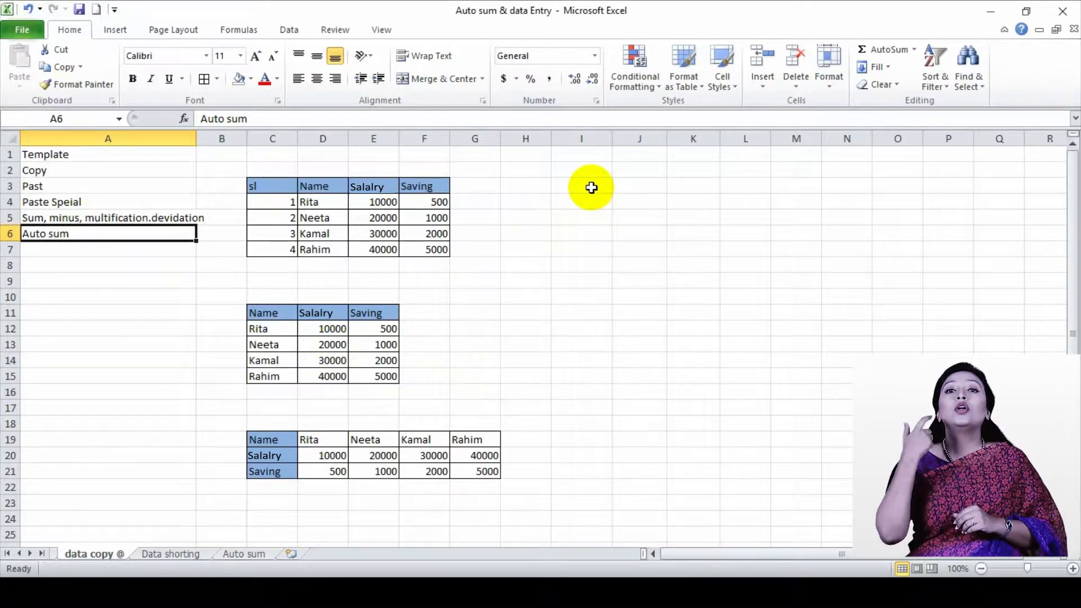
pyautogui.click(591, 187)
pyautogui.moveTo(261, 188); pyautogui.dragTo(419, 190)
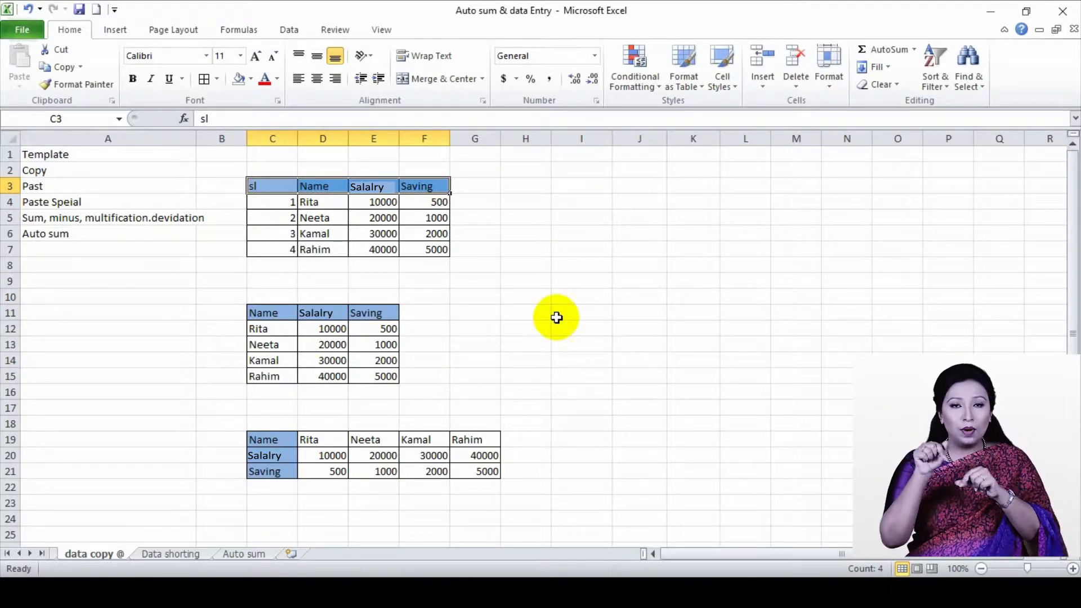
pyautogui.click(543, 196)
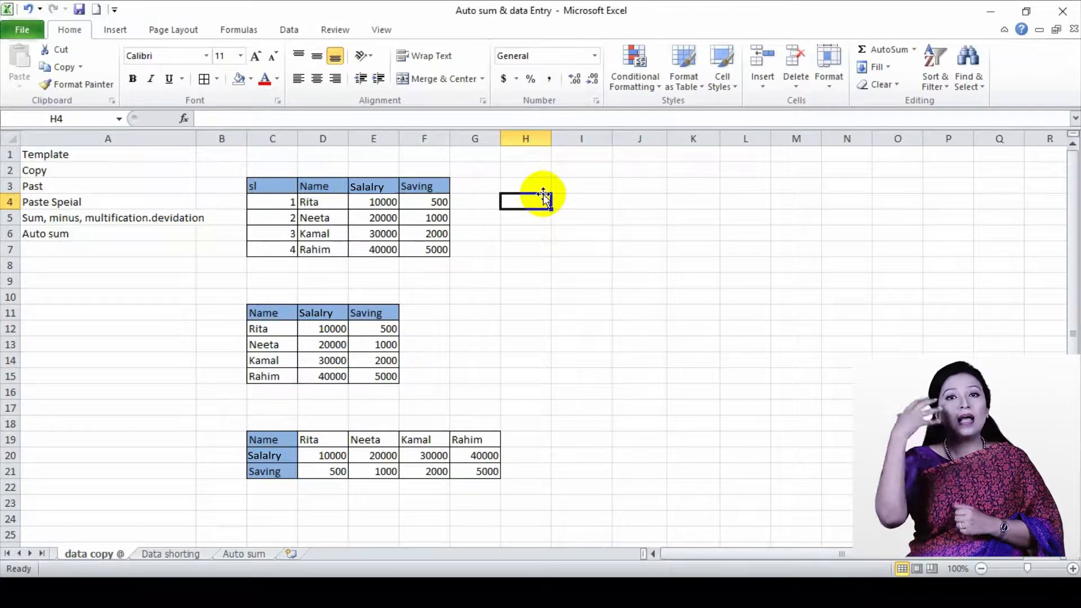
pyautogui.click(569, 184)
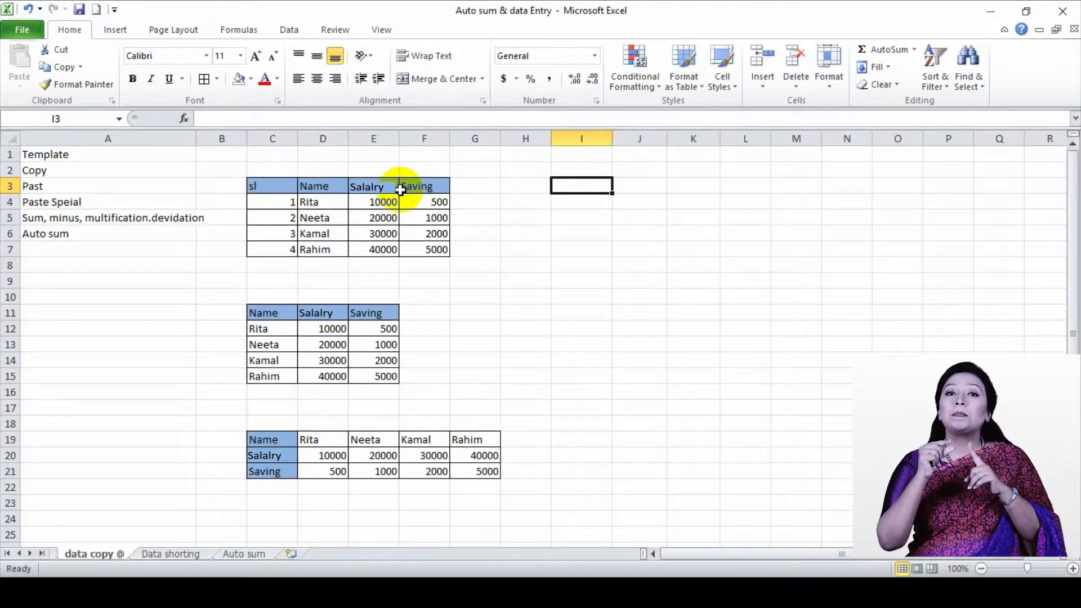
pyautogui.write('Sl')
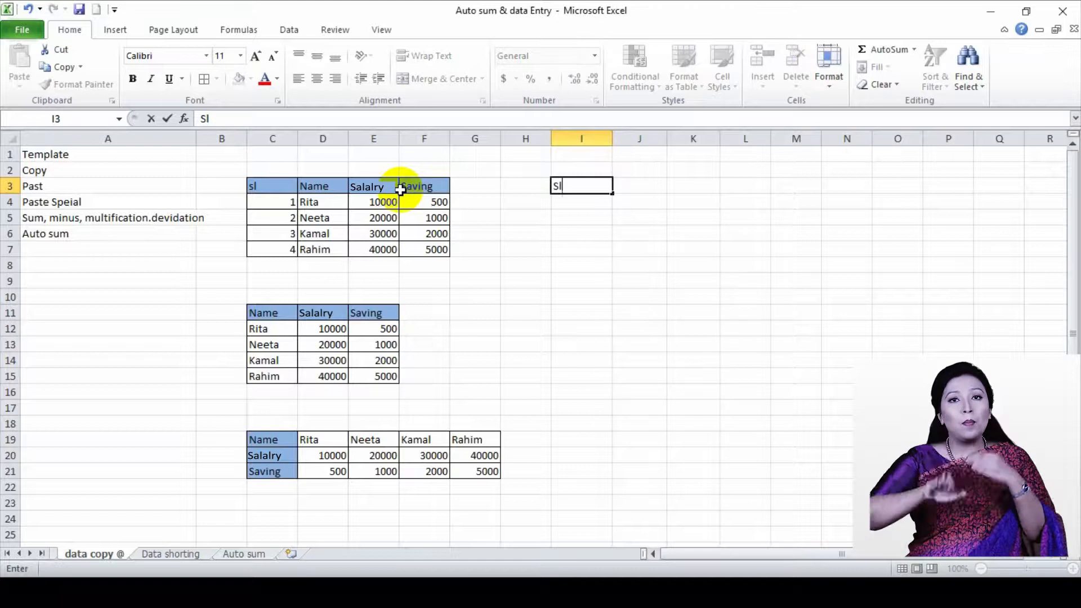
pyautogui.press('Tab')
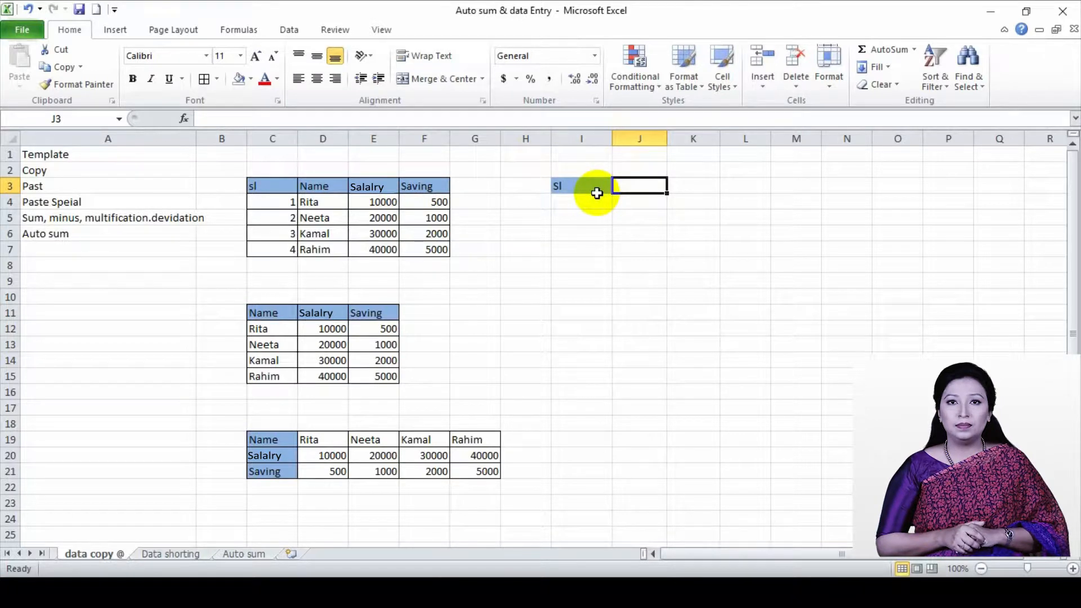
pyautogui.hotkey('ctrl', 'z')
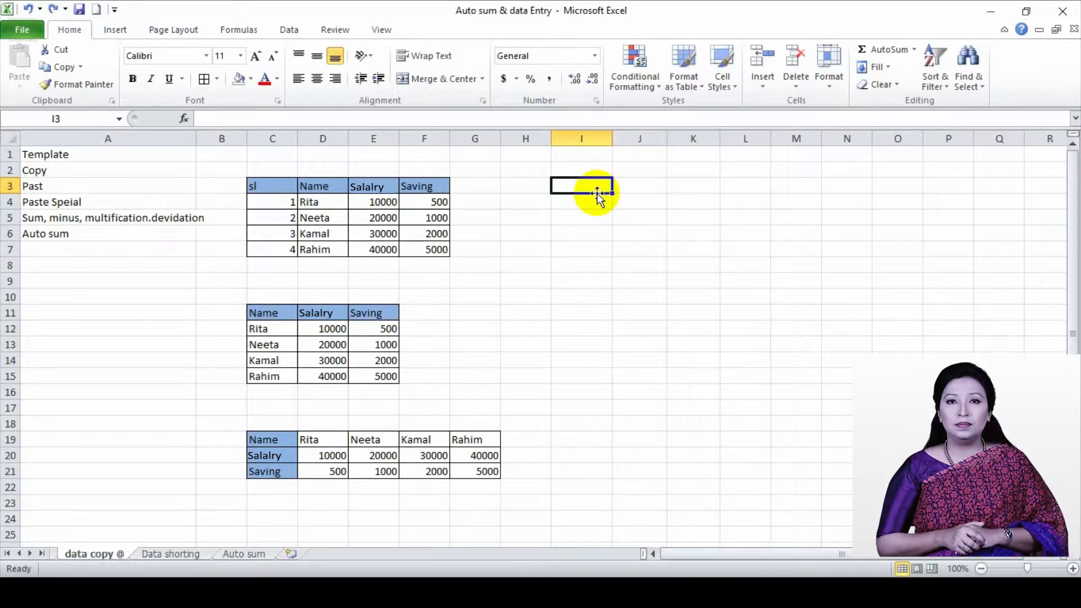
# Enter the heading "Sl" in cell I9 and move on to the adjacent cell J9
pyautogui.click(585, 283)
pyautogui.write('sl')
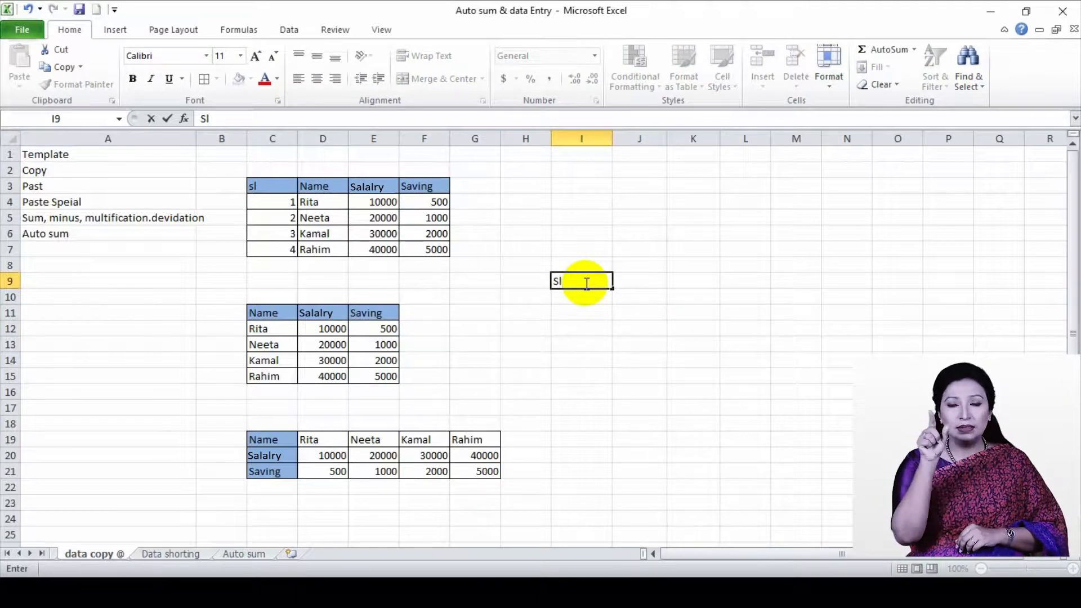
pyautogui.press('Tab')
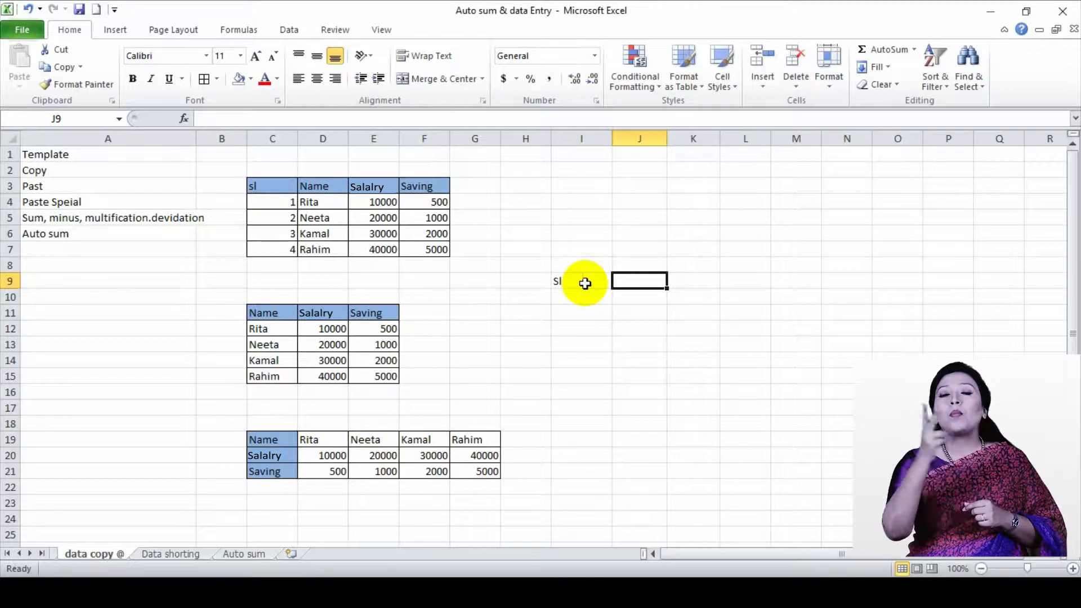
pyautogui.click(584, 284)
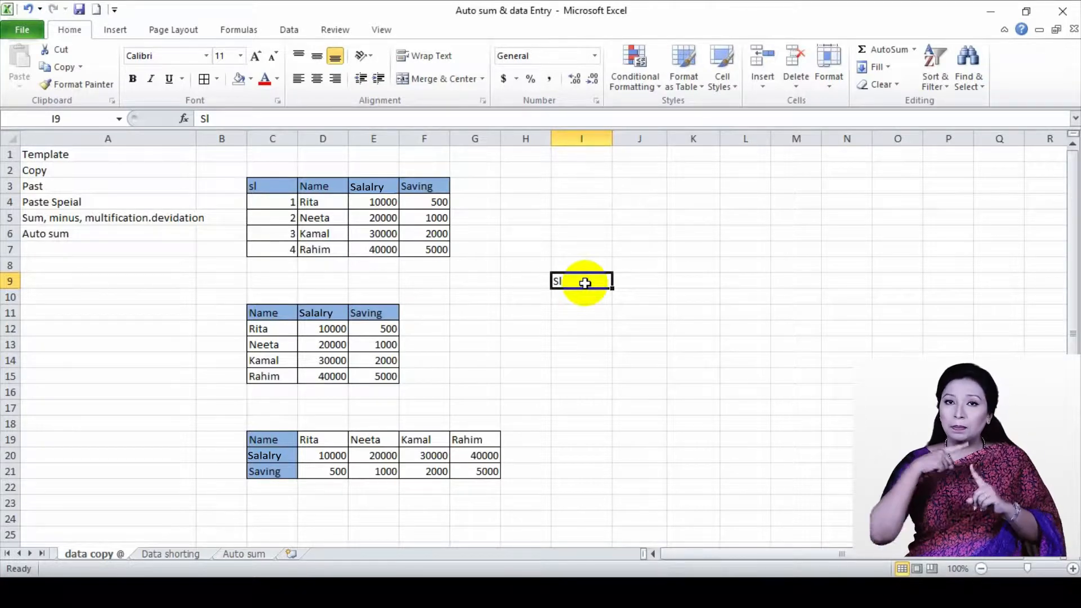
pyautogui.press('Tab')
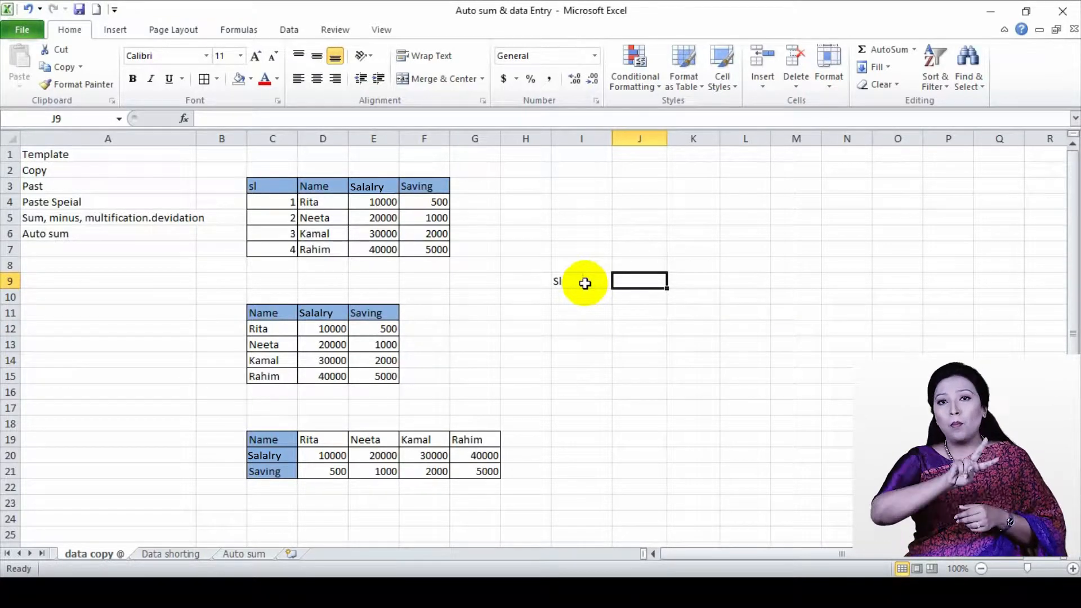
pyautogui.click(585, 283)
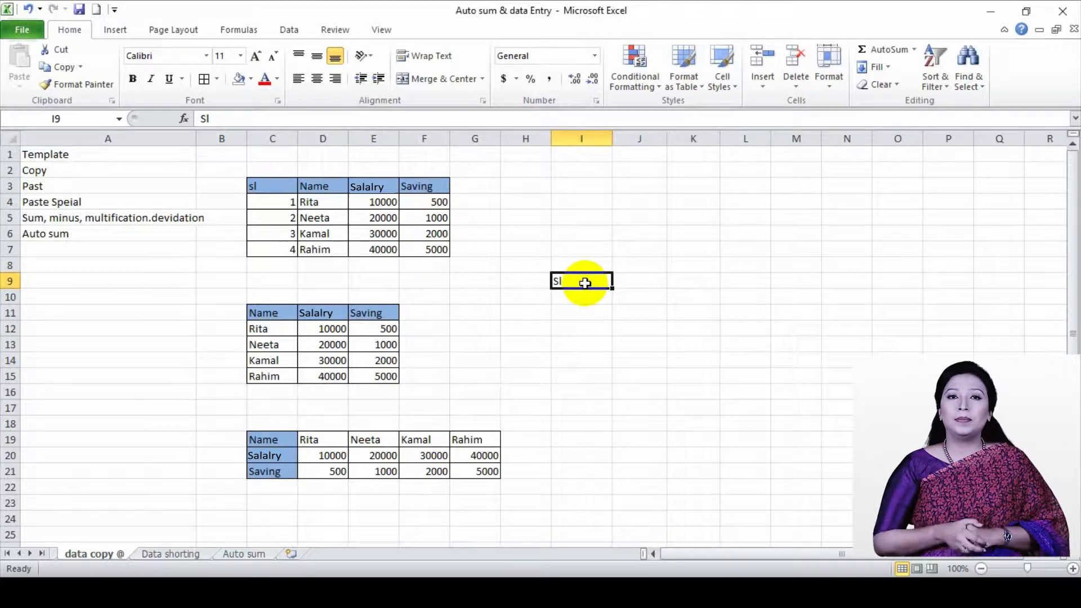
pyautogui.press('Tab')
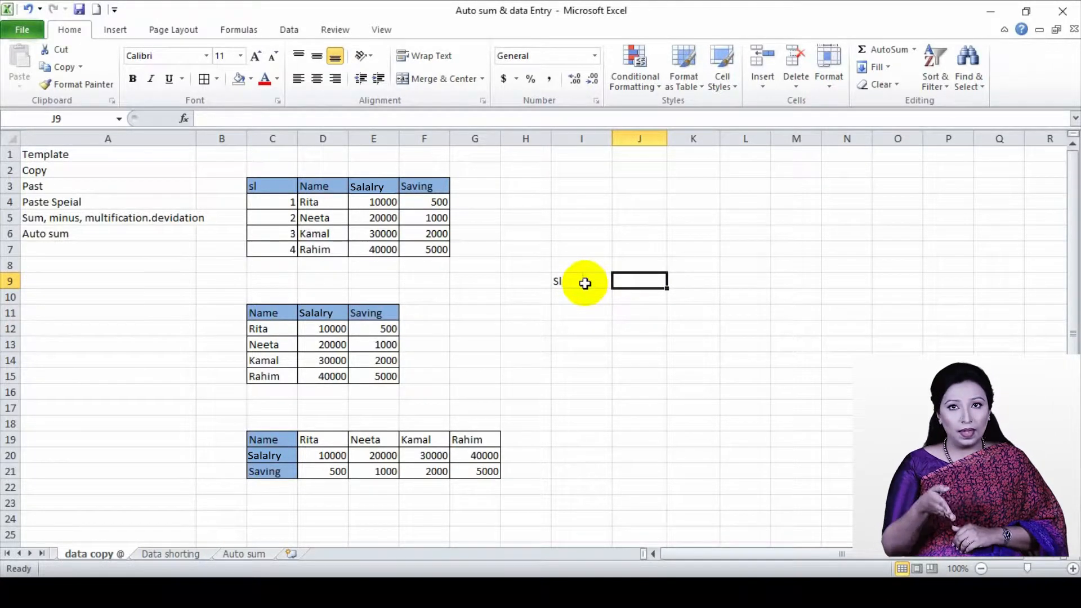
# Enter the headings "Name", "selary" and "Saving" in cells J9, K9 and L9
pyautogui.write('Name')
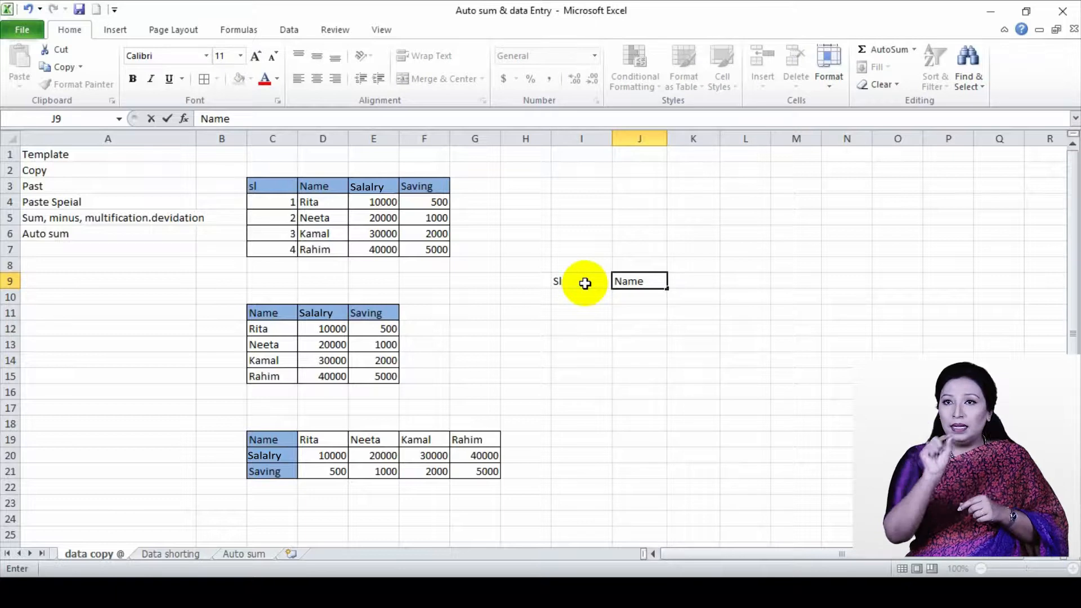
pyautogui.press('Tab')
pyautogui.write('se')
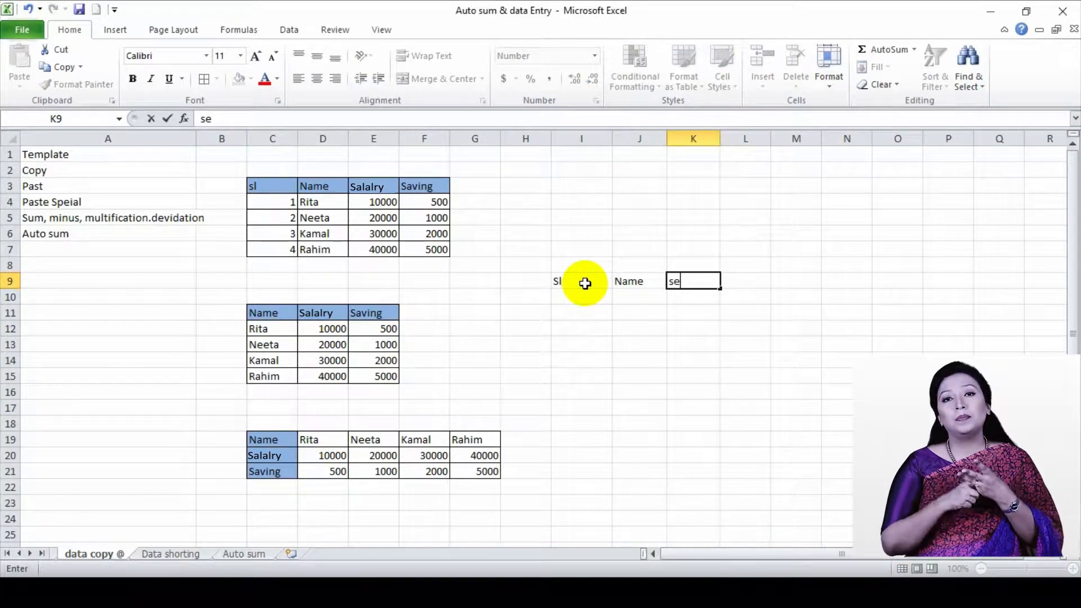
pyautogui.write('lary')
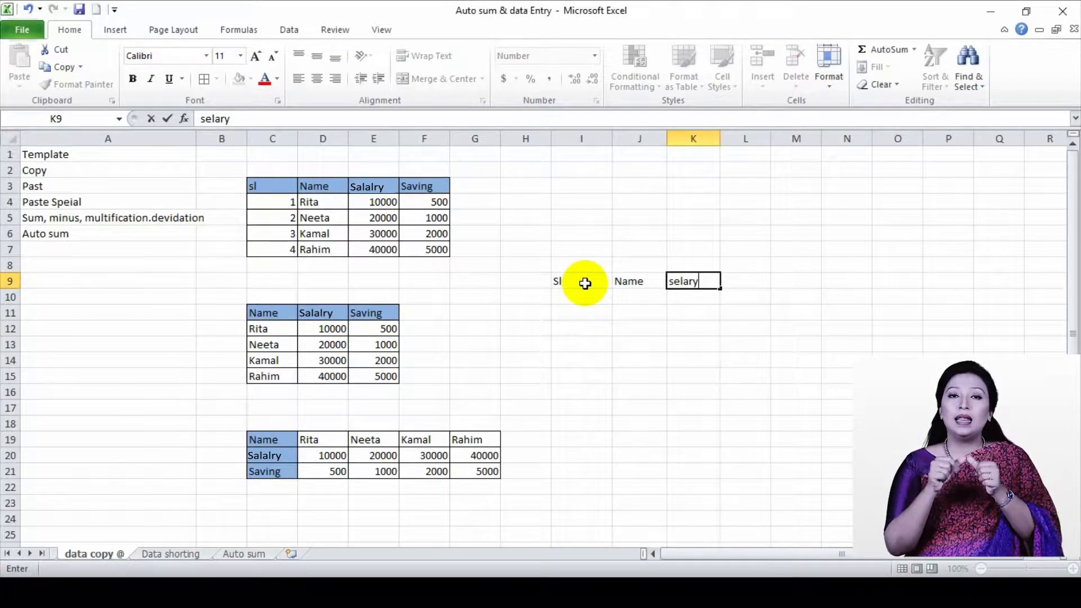
pyautogui.press('Tab')
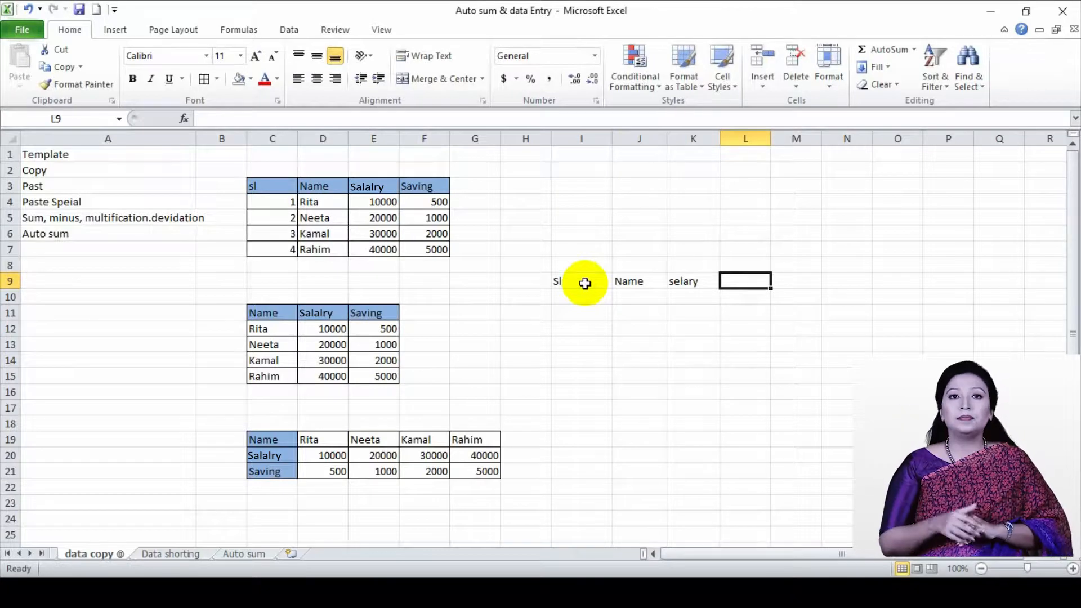
pyautogui.write('Saving')
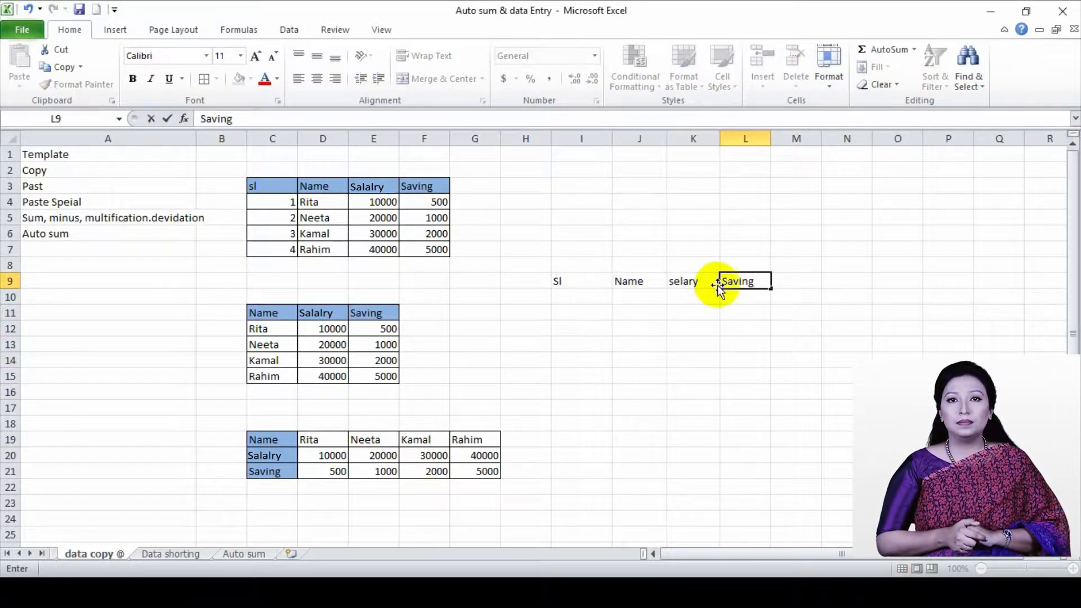
pyautogui.click(563, 280)
# Shade the heading row I9:L9 with a light blue theme fill and apply All Borders to it
pyautogui.moveTo(604, 276); pyautogui.dragTo(755, 279)
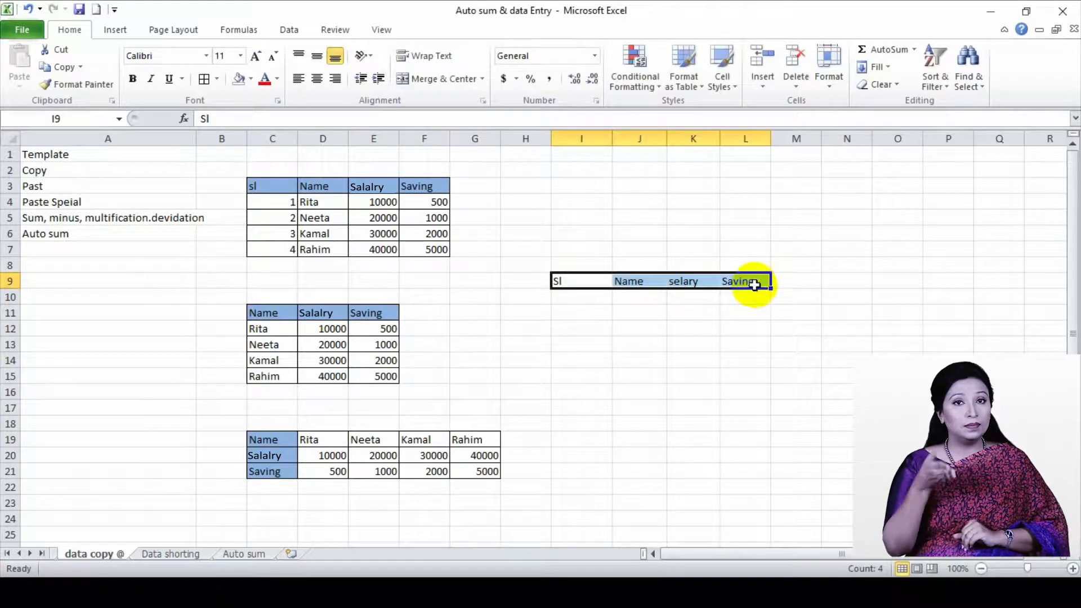
pyautogui.click(568, 283)
pyautogui.moveTo(567, 283); pyautogui.dragTo(748, 279)
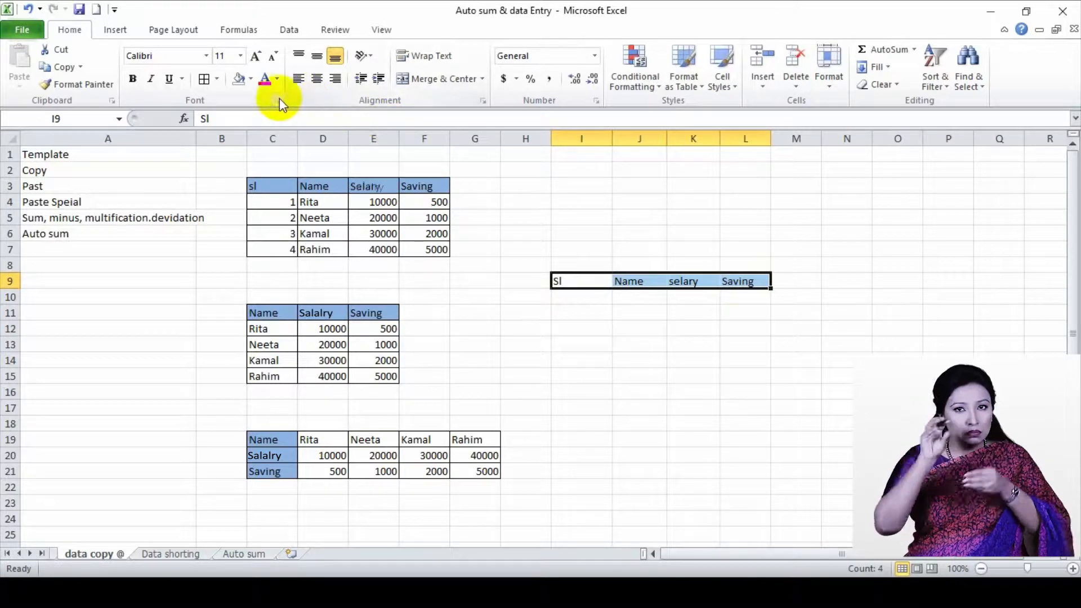
pyautogui.click(249, 83)
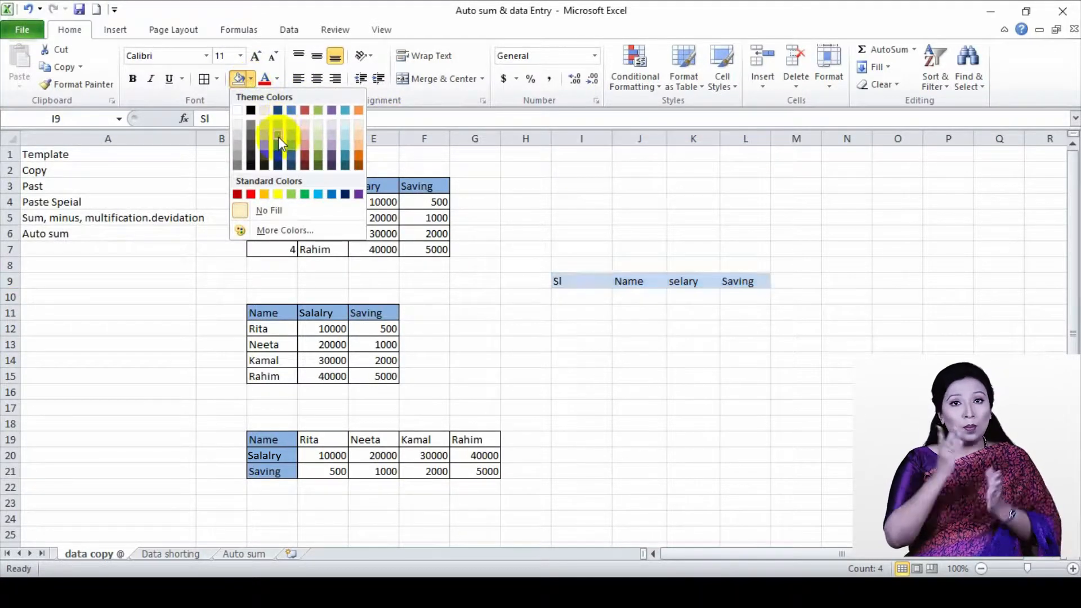
pyautogui.click(293, 125)
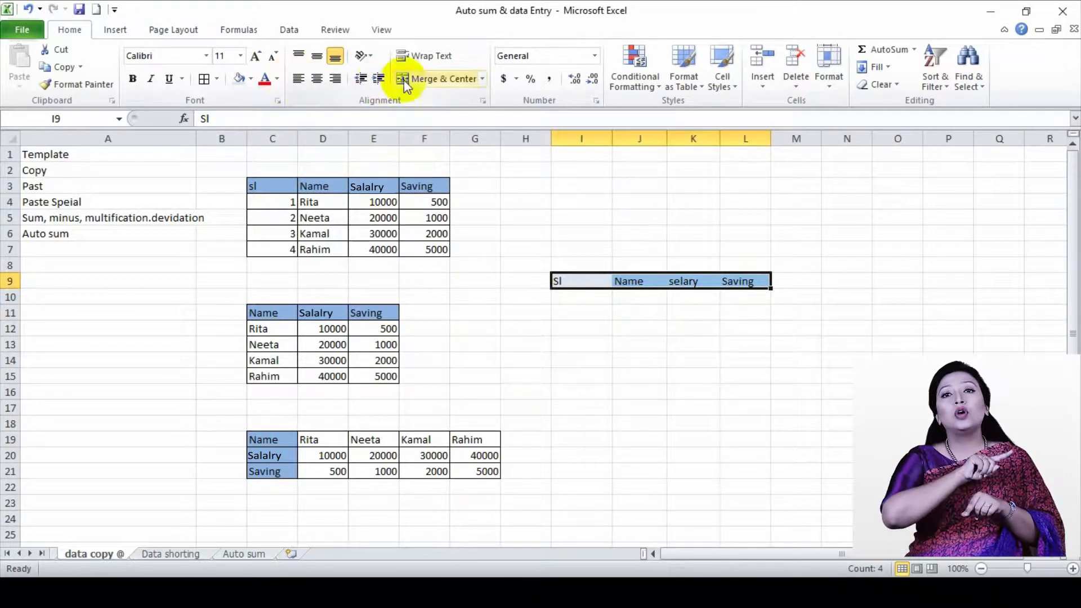
pyautogui.click(217, 79)
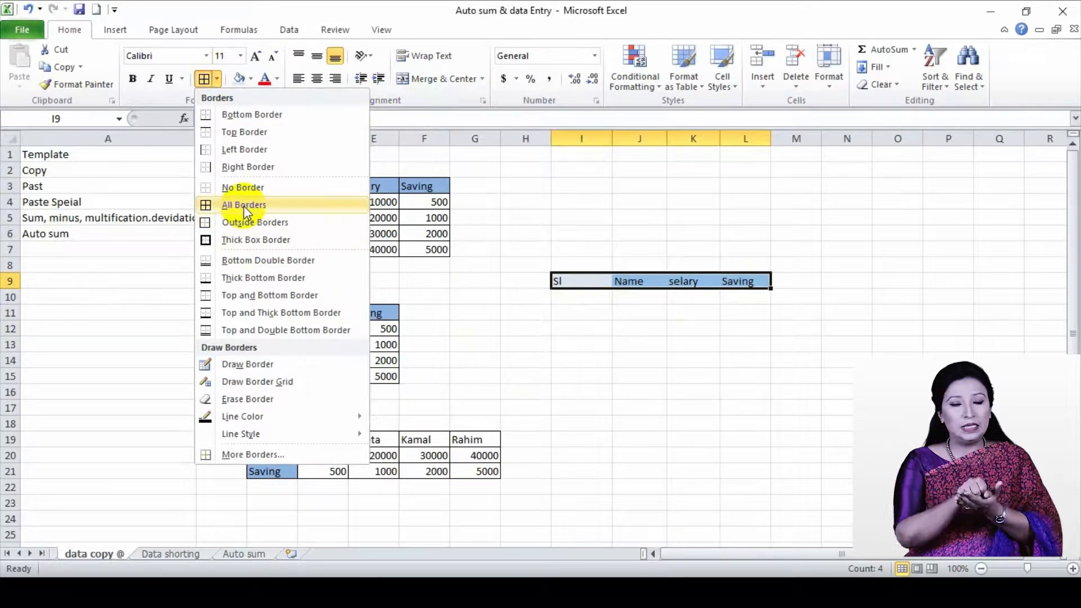
pyautogui.click(245, 207)
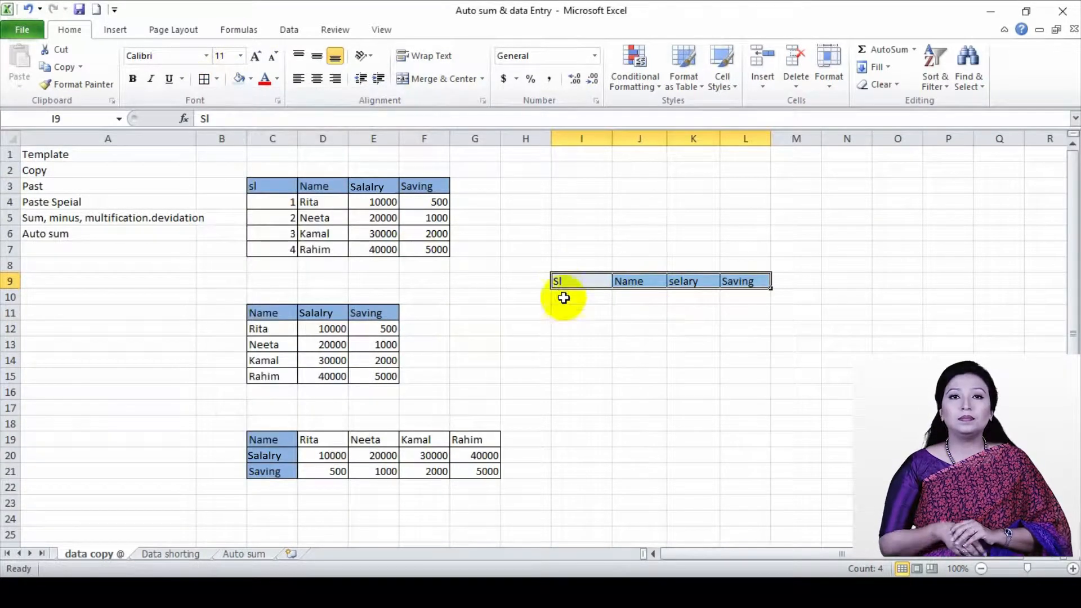
# Enter 1 in I10 and extend it down to I13 as a Fill Series for the serial numbers
pyautogui.moveTo(585, 281); pyautogui.dragTo(746, 361)
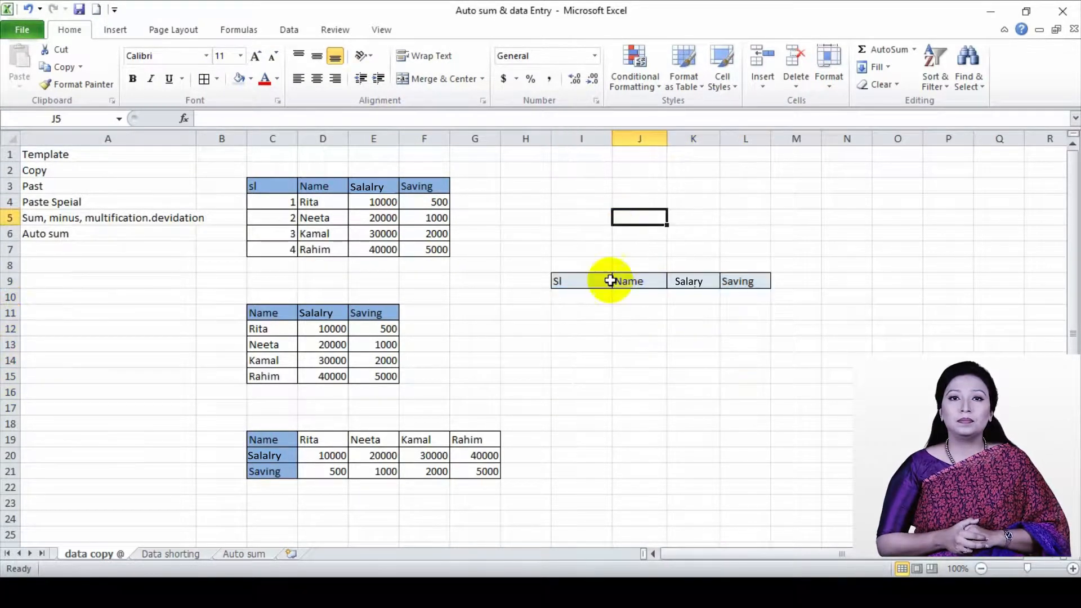
pyautogui.click(602, 299)
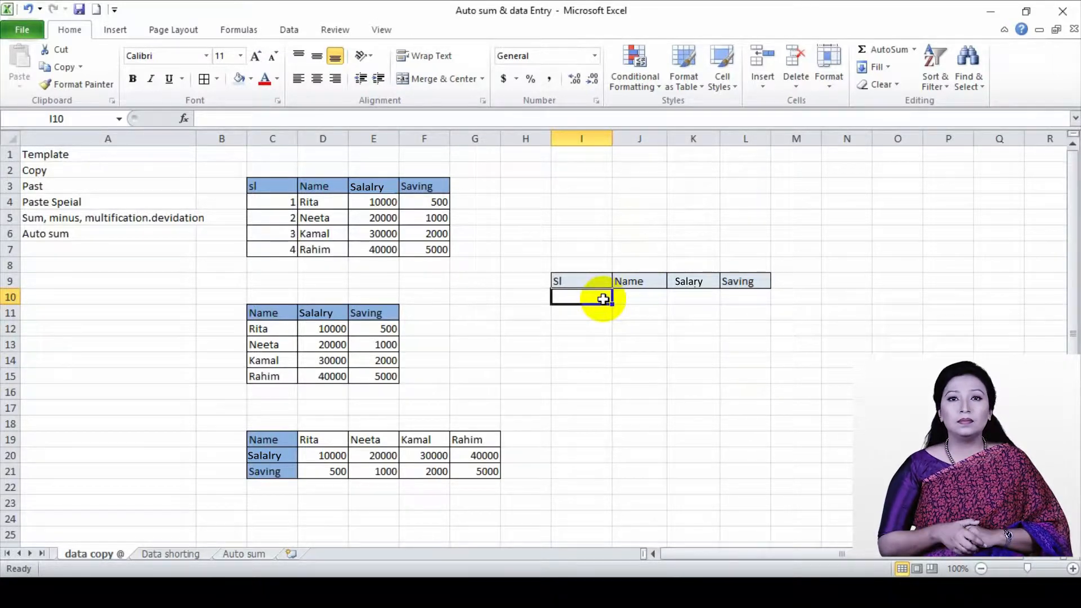
pyautogui.write('1')
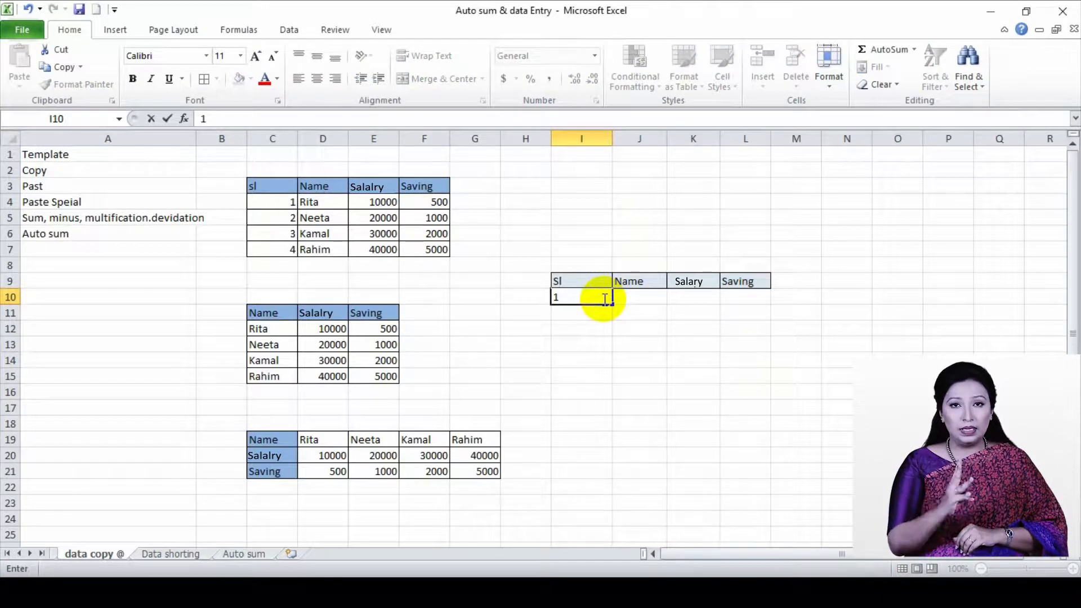
pyautogui.press('Return')
pyautogui.click(603, 299)
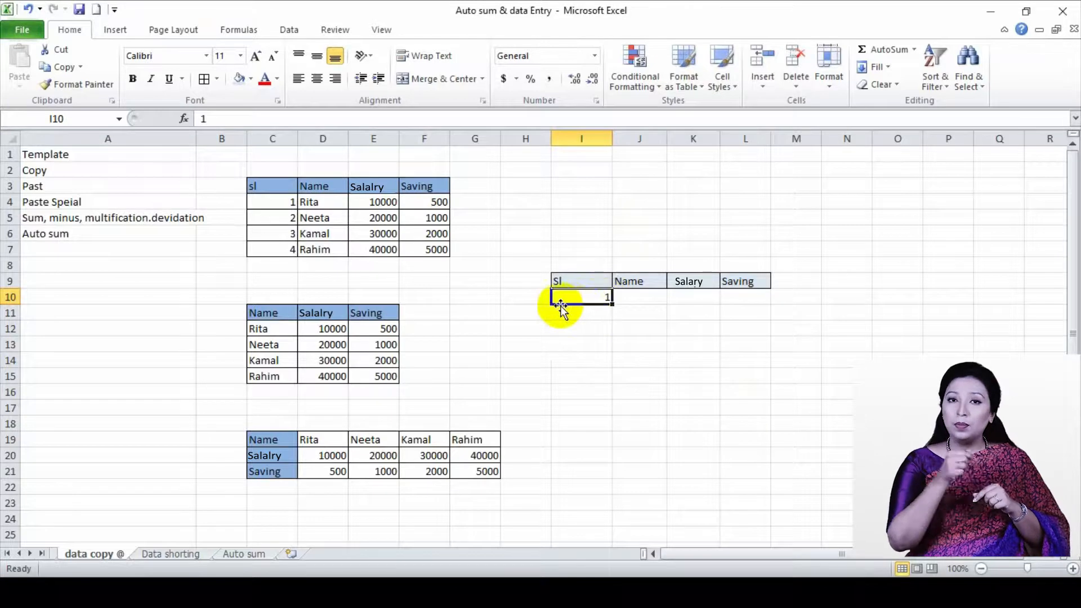
pyautogui.moveTo(612, 304); pyautogui.dragTo(615, 353)
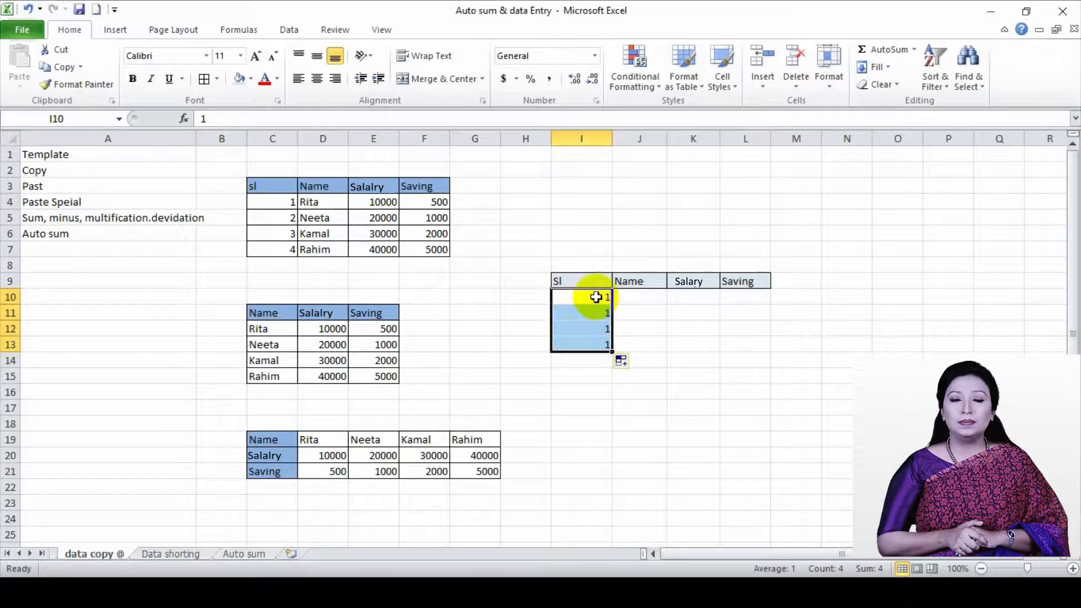
pyautogui.click(623, 364)
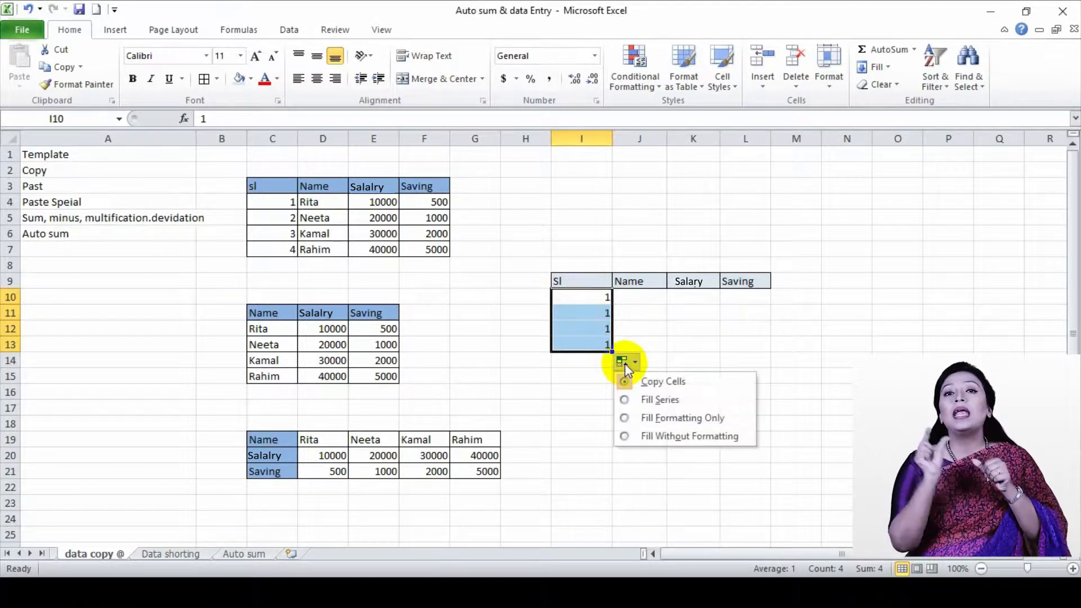
pyautogui.click(653, 400)
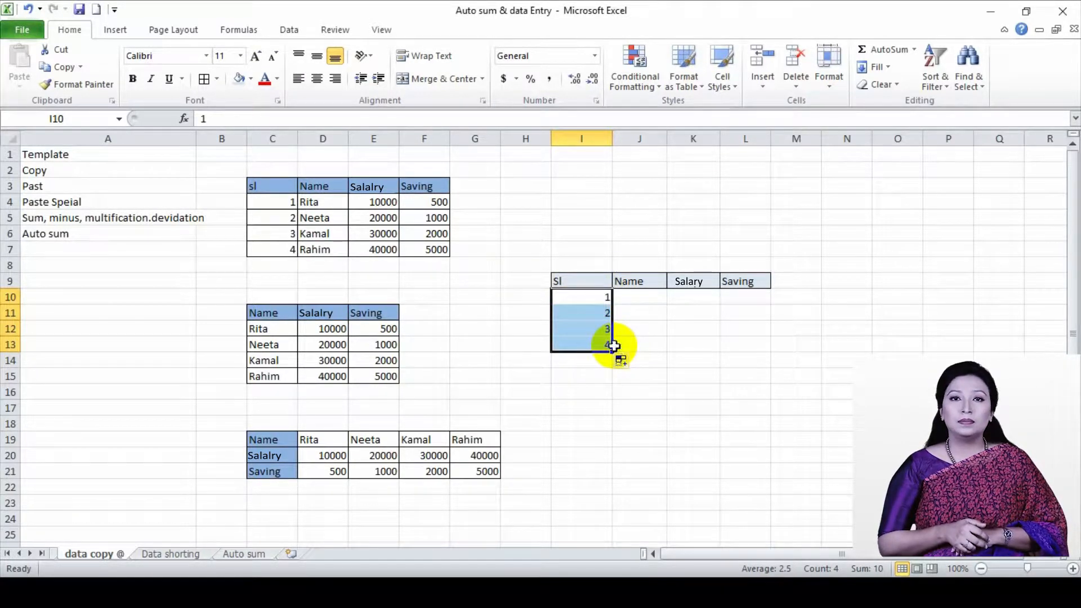
# Copy the name, salary and saving data in D4:F7, leaving out the headings and serial numbers
pyautogui.moveTo(313, 202); pyautogui.dragTo(434, 243)
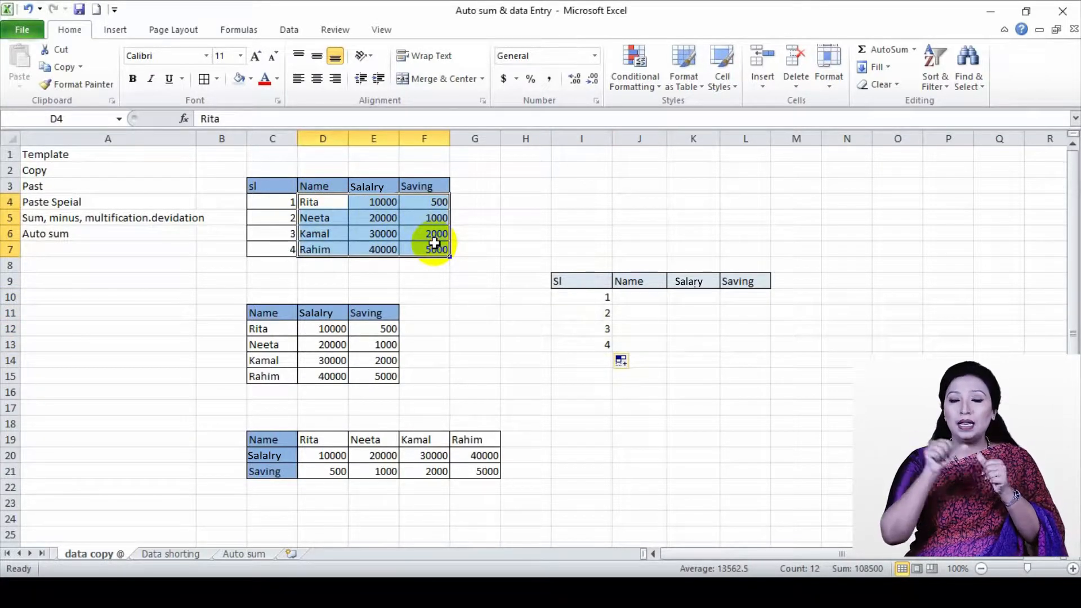
pyautogui.click(475, 220)
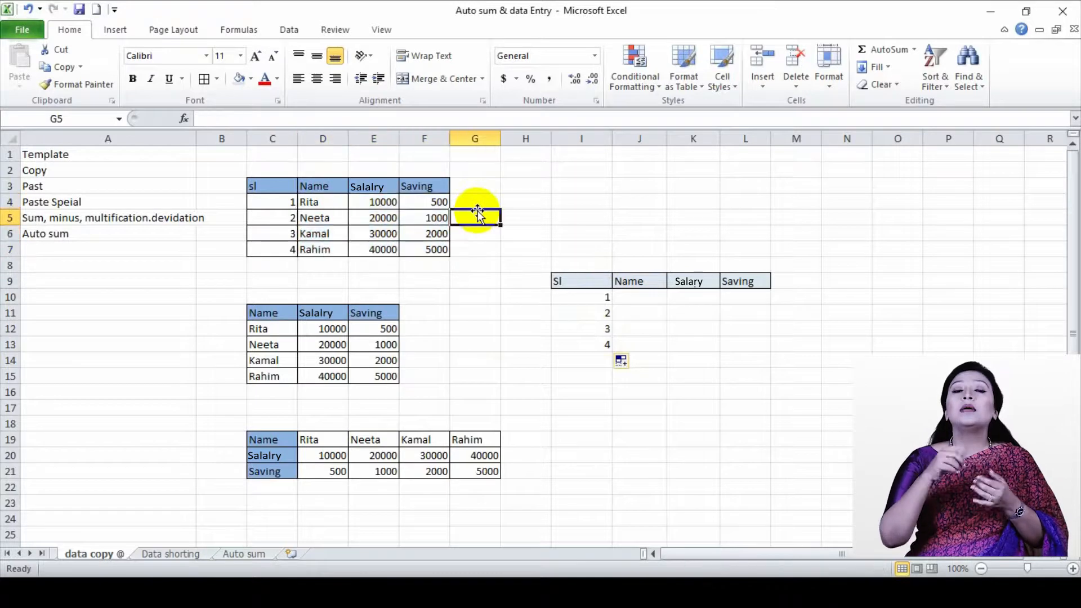
pyautogui.click(317, 201)
pyautogui.moveTo(318, 202); pyautogui.dragTo(415, 248)
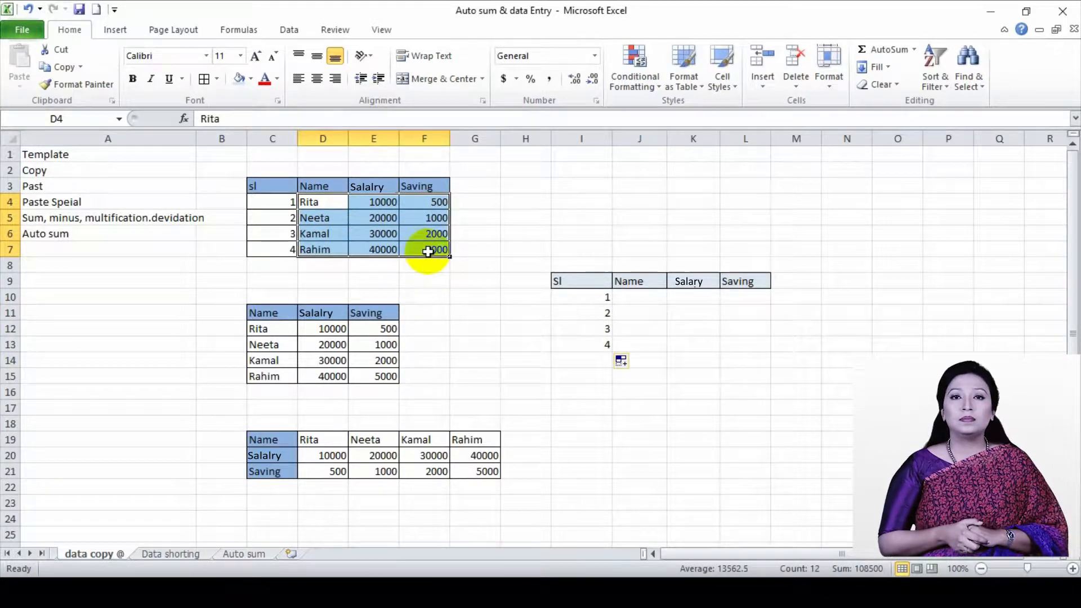
pyautogui.rightClick(434, 246)
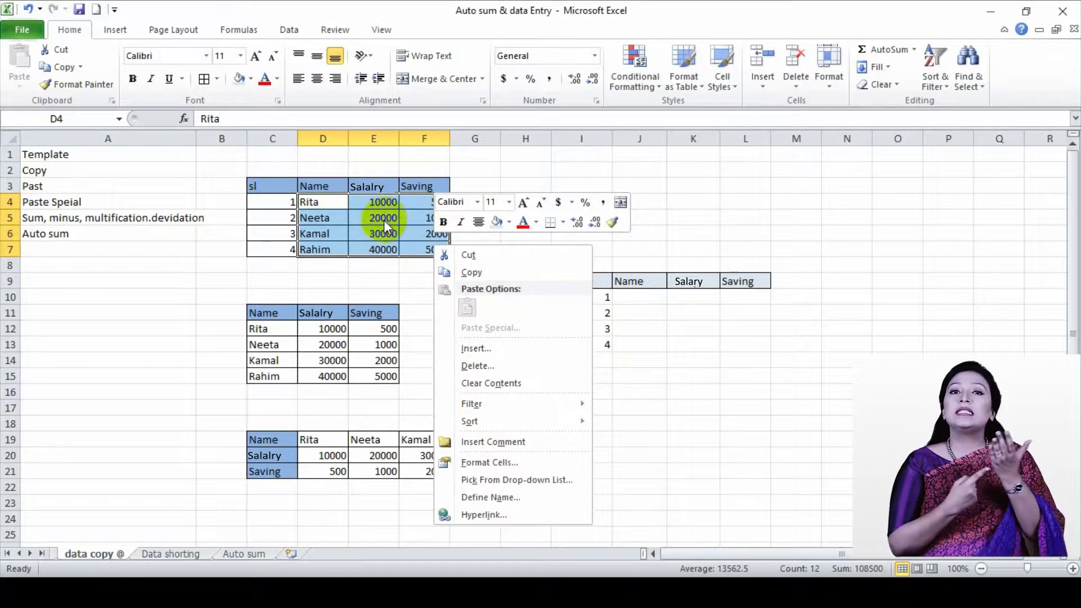
pyautogui.click(310, 201)
pyautogui.moveTo(318, 202); pyautogui.dragTo(417, 247)
pyautogui.hotkey('ctrl', 'c')
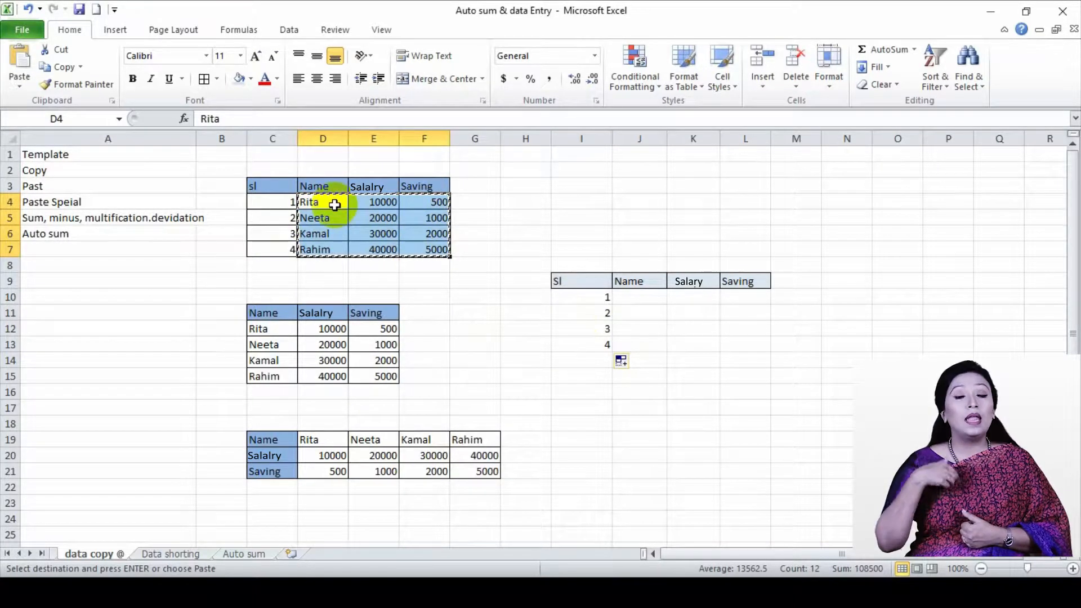
# Paste the copied name, salary and saving data into the new table starting at J10
pyautogui.rightClick(629, 296)
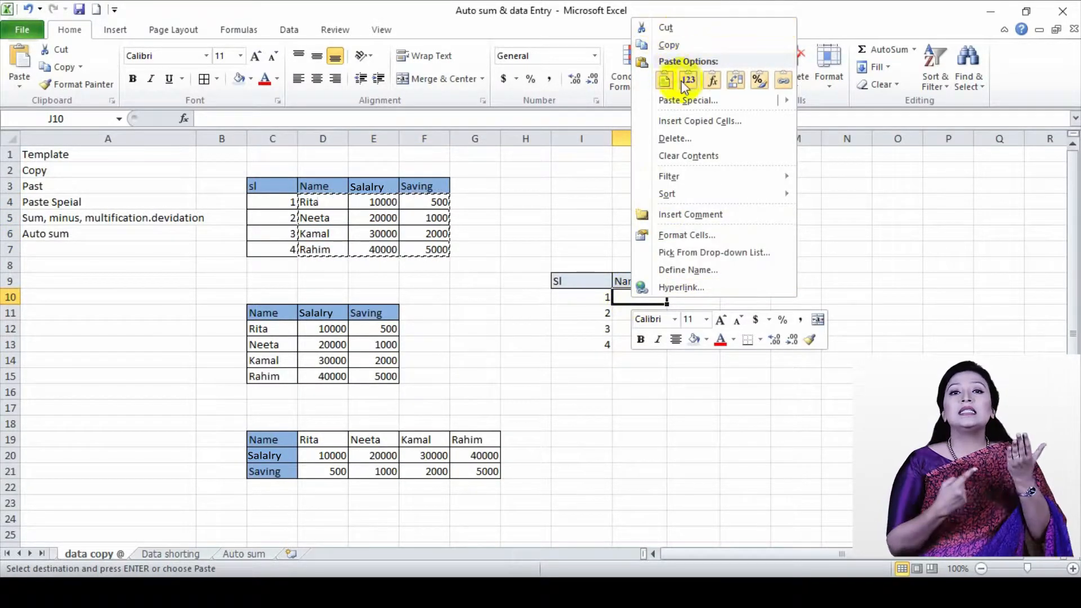
pyautogui.moveTo(685, 107)
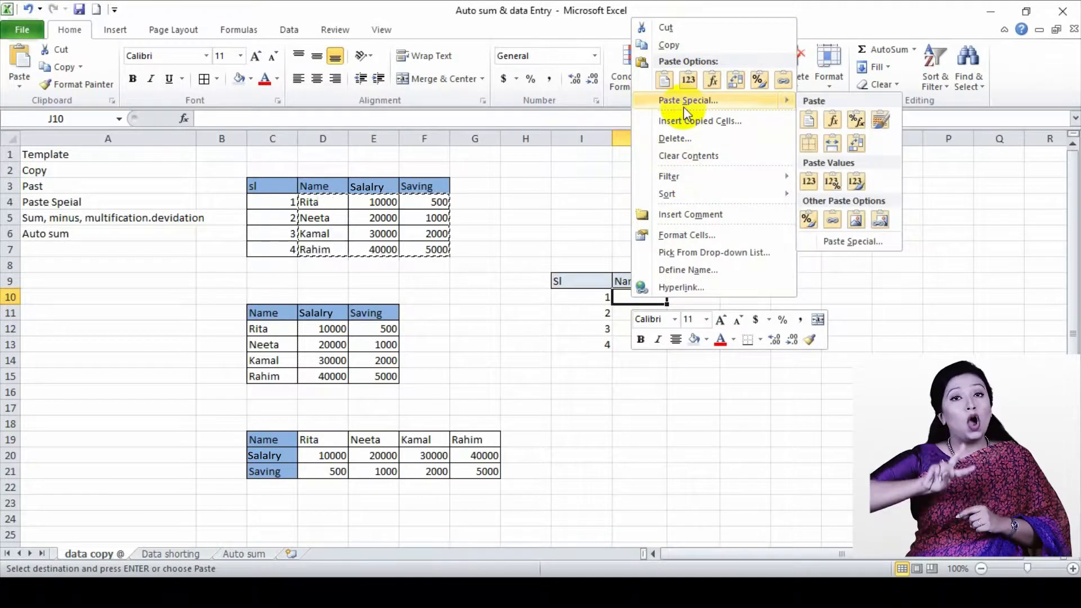
pyautogui.click(20, 72)
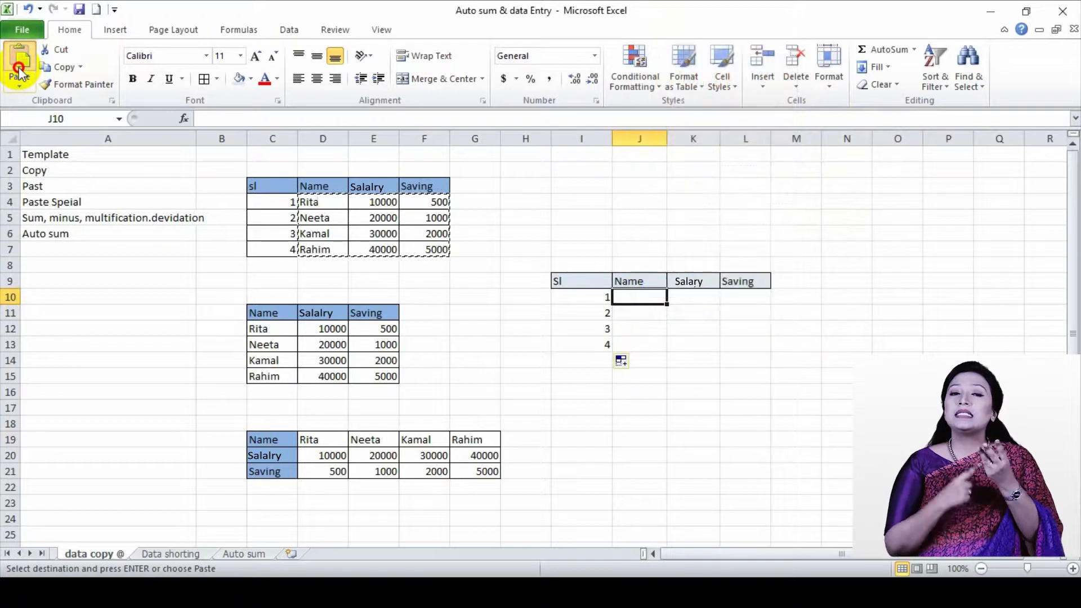
pyautogui.click(20, 72)
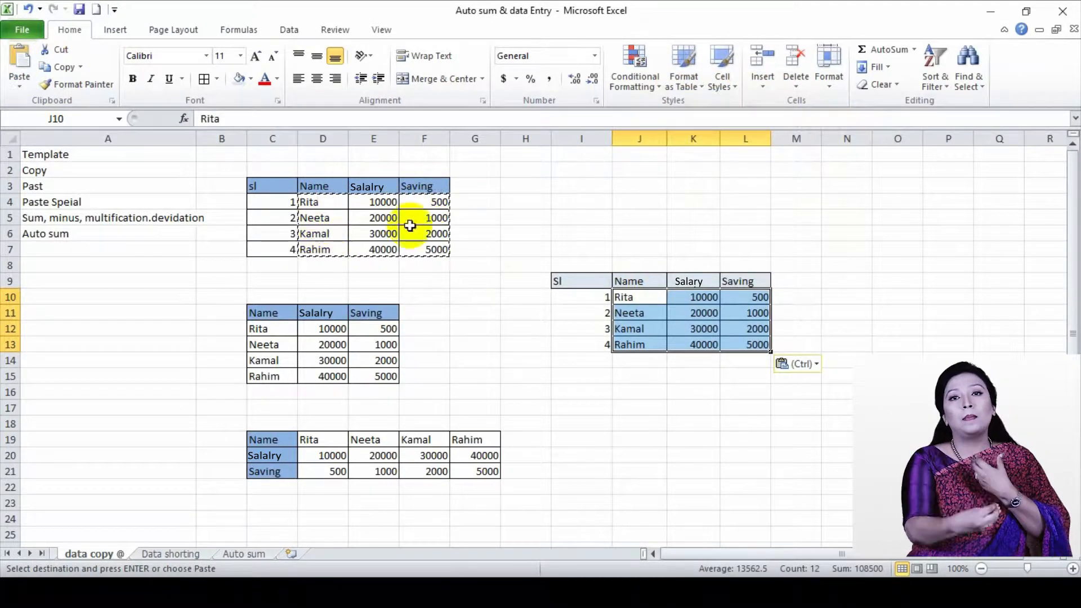
pyautogui.click(751, 390)
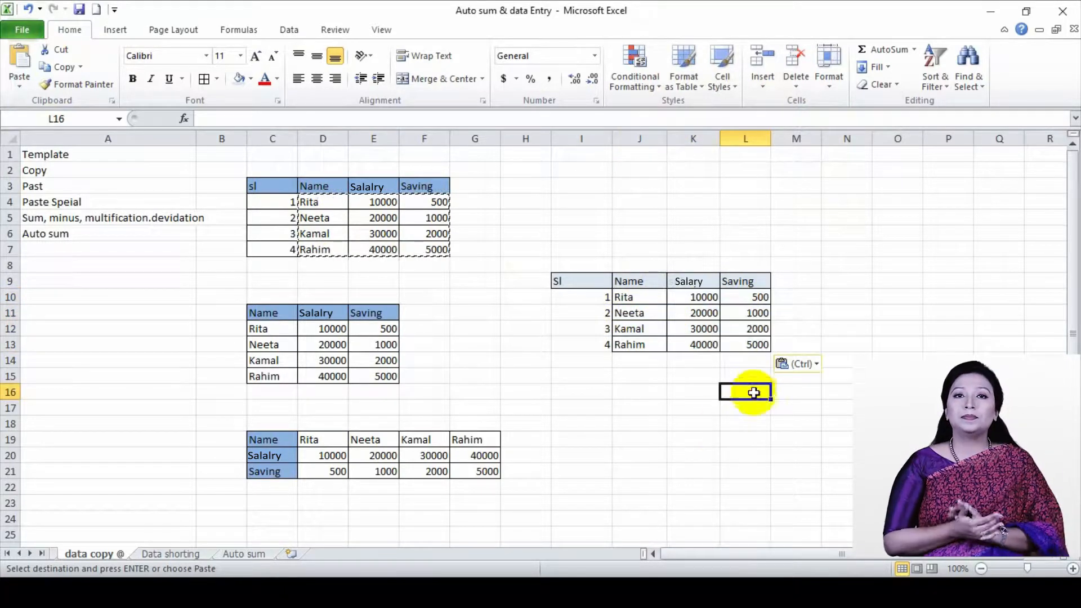
pyautogui.click(357, 281)
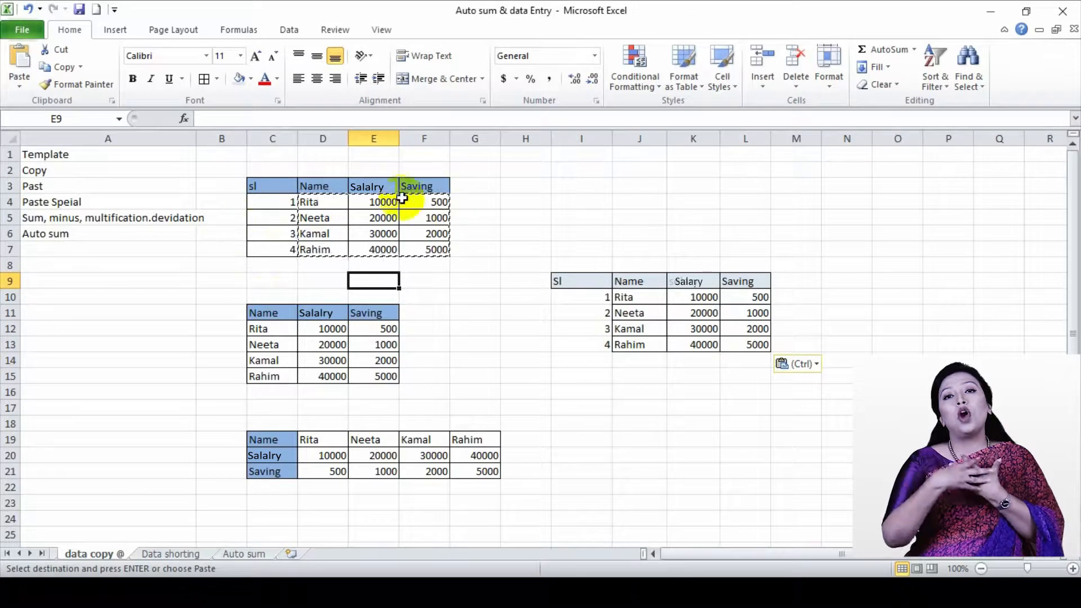
# Apply All Borders to the whole new table I9:L13
pyautogui.moveTo(565, 285); pyautogui.dragTo(747, 347)
pyautogui.click(206, 80)
pyautogui.click(640, 424)
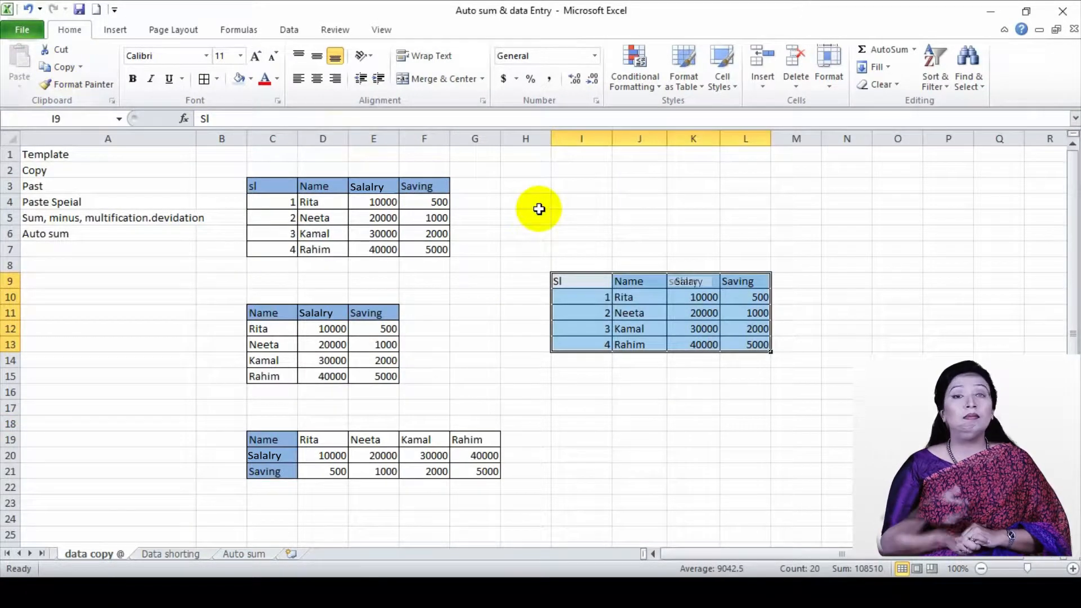
# Copy the table I9:L13 and place it at I18 using Paste Special with All and operation None
pyautogui.hotkey('ctrl', 'c')
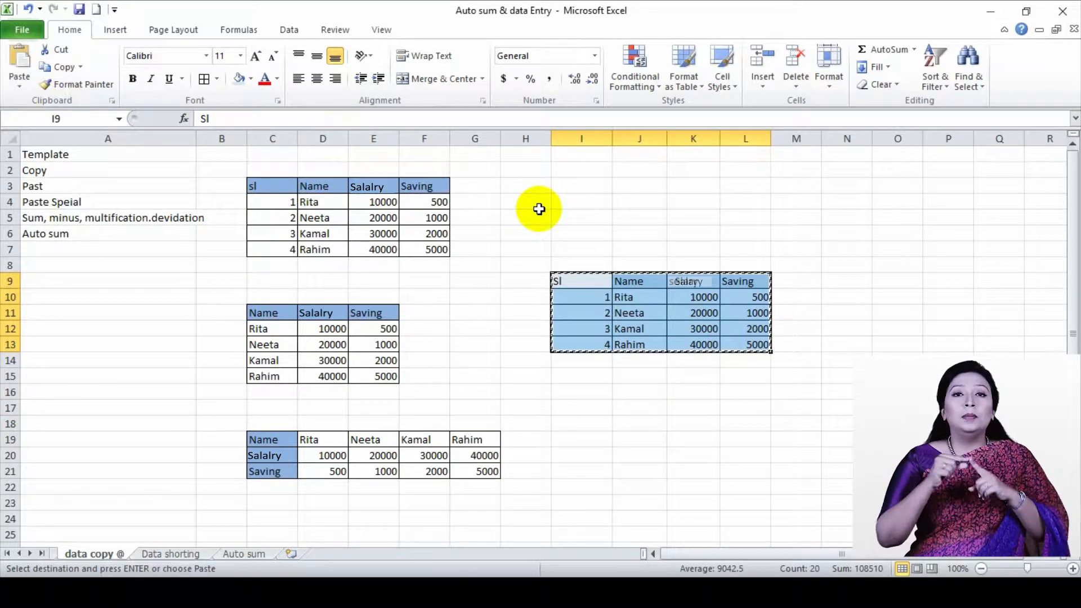
pyautogui.click(15, 85)
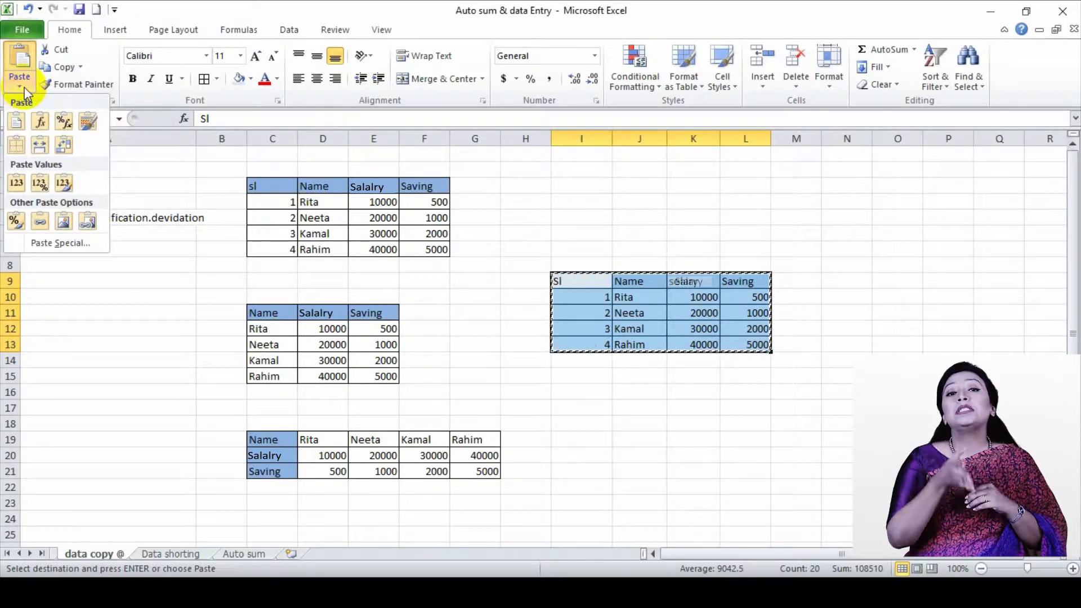
pyautogui.click(25, 87)
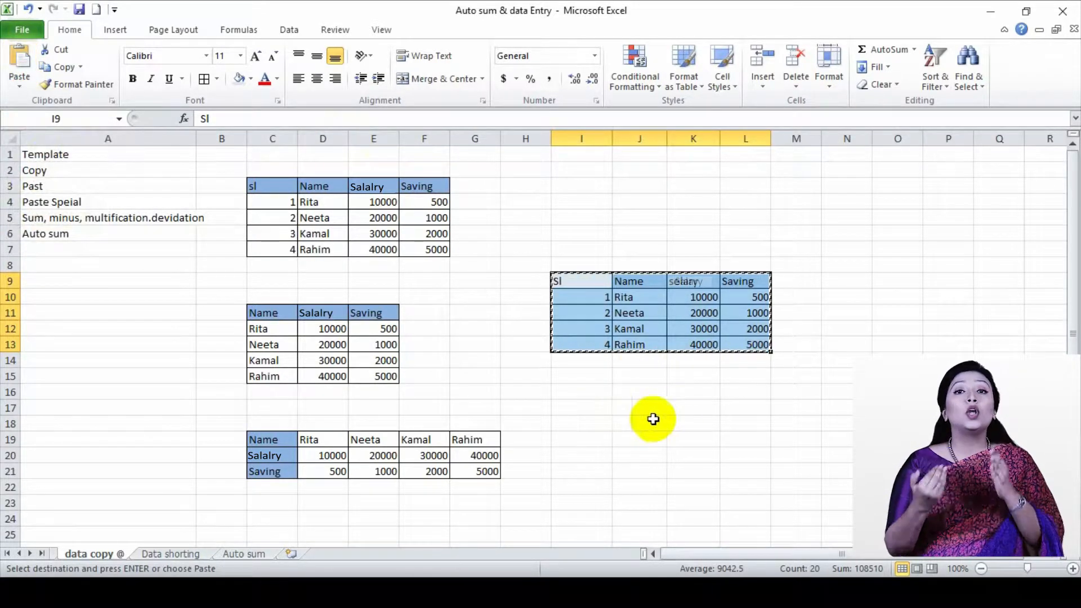
pyautogui.click(577, 425)
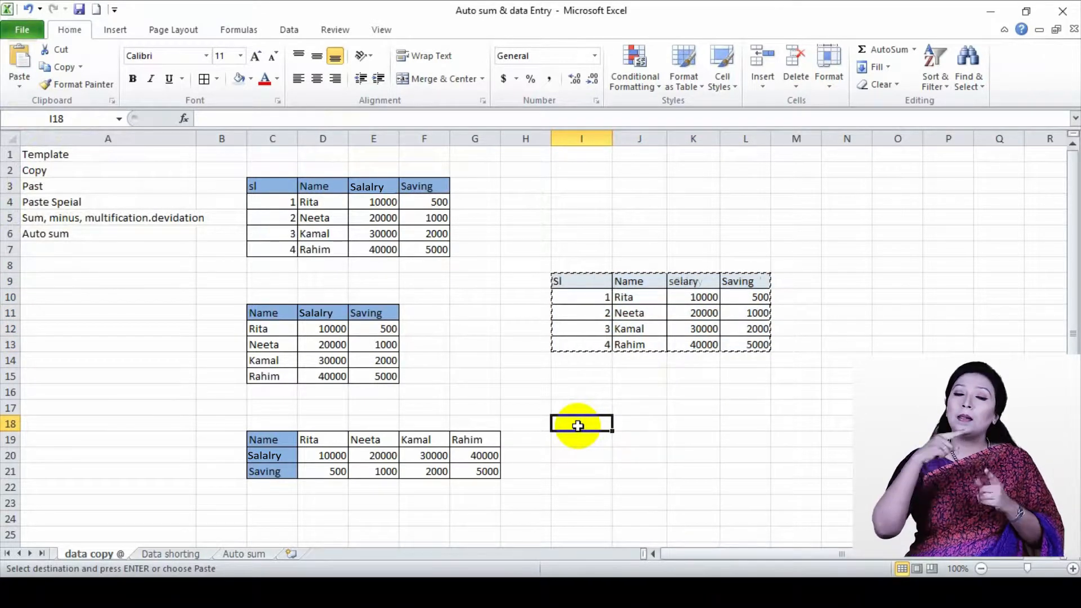
pyautogui.click(21, 84)
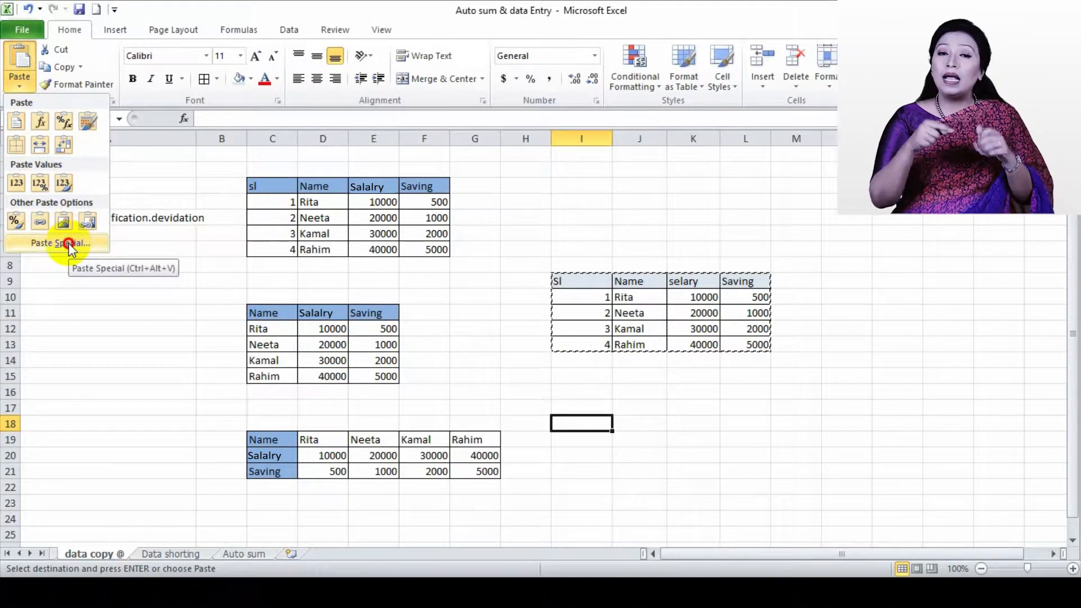
pyautogui.click(69, 243)
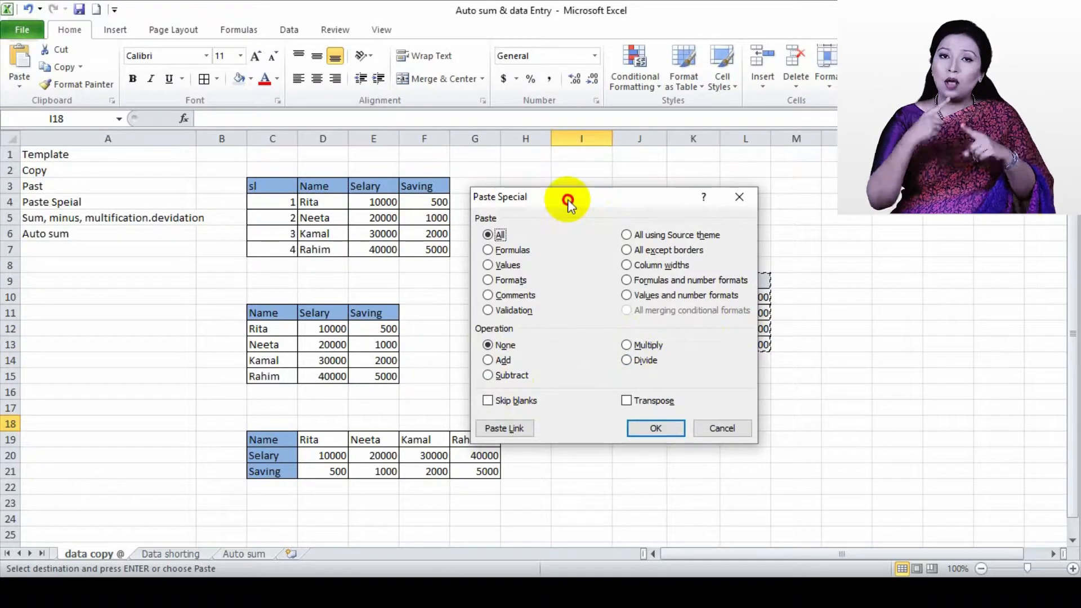
pyautogui.moveTo(565, 201); pyautogui.dragTo(406, 149)
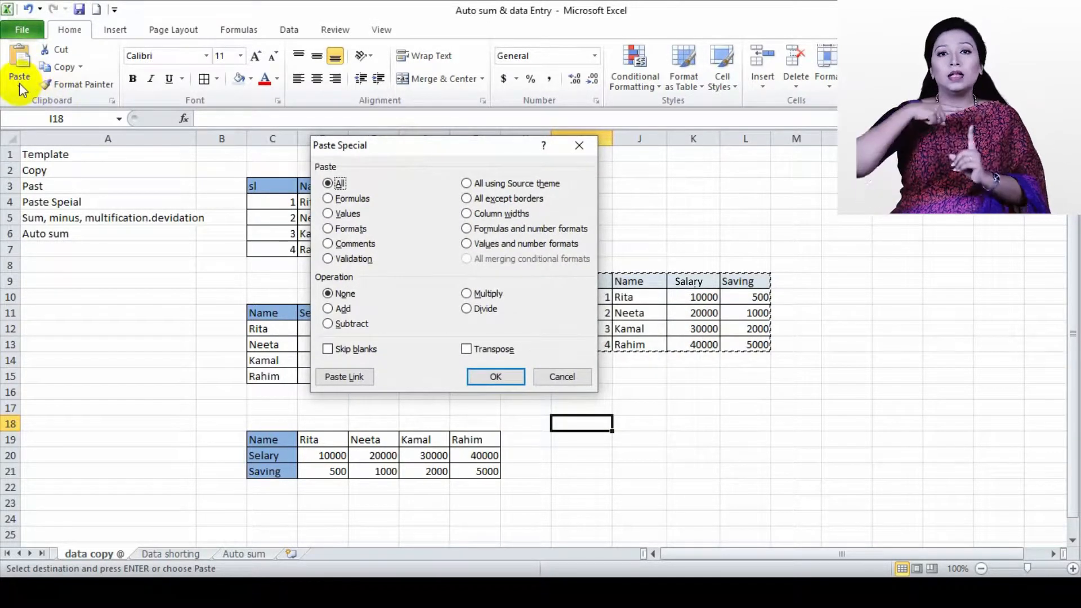
pyautogui.click(495, 375)
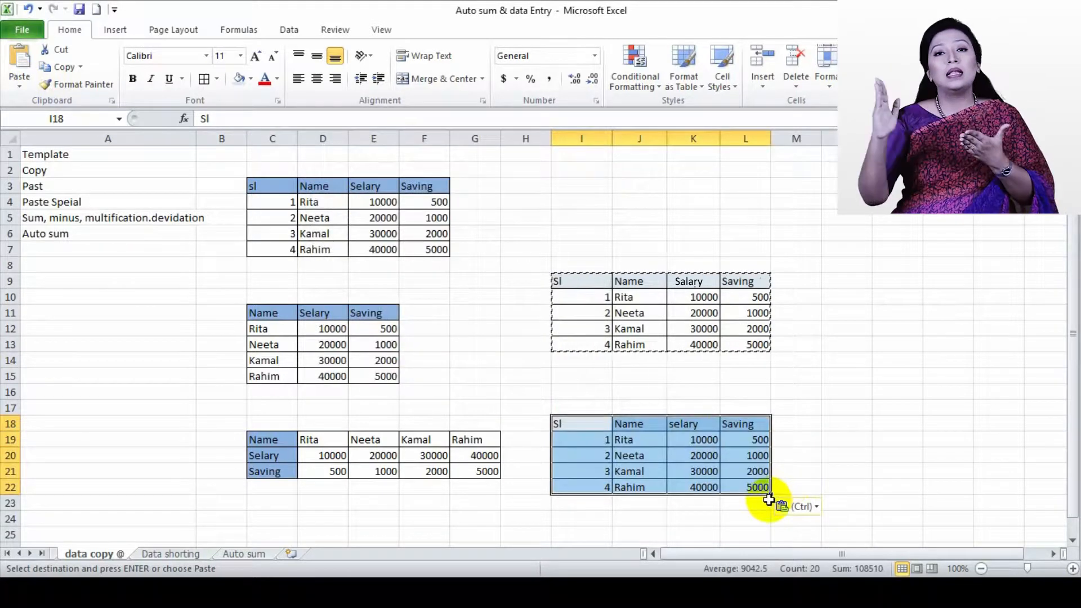
# Re-paste the copy at I18 with the Formulas option, finishing with Formulas & Number Formatting
pyautogui.click(816, 505)
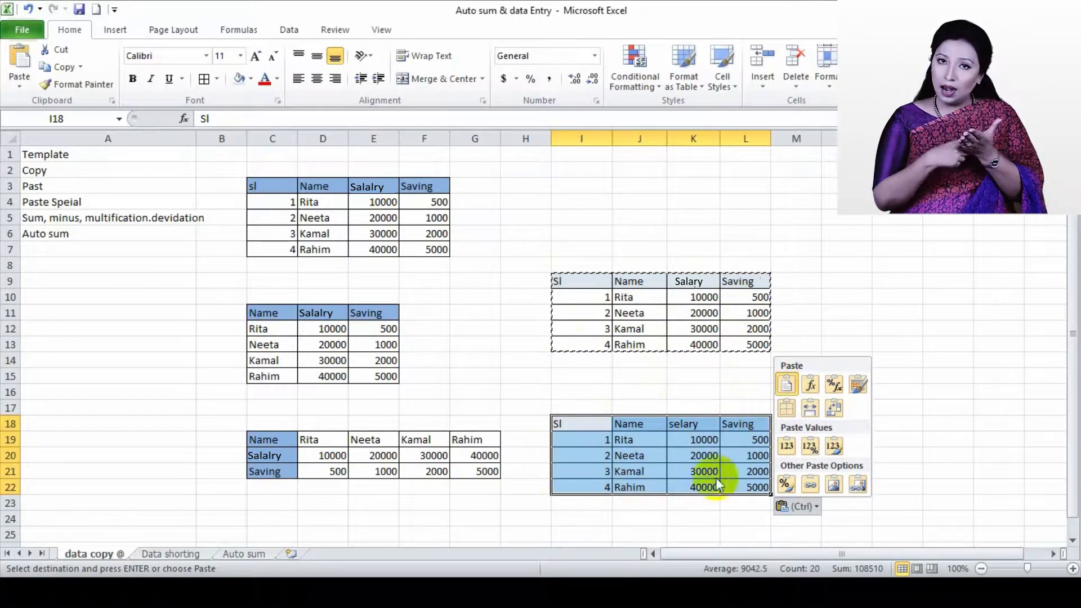
pyautogui.click(813, 385)
pyautogui.click(695, 531)
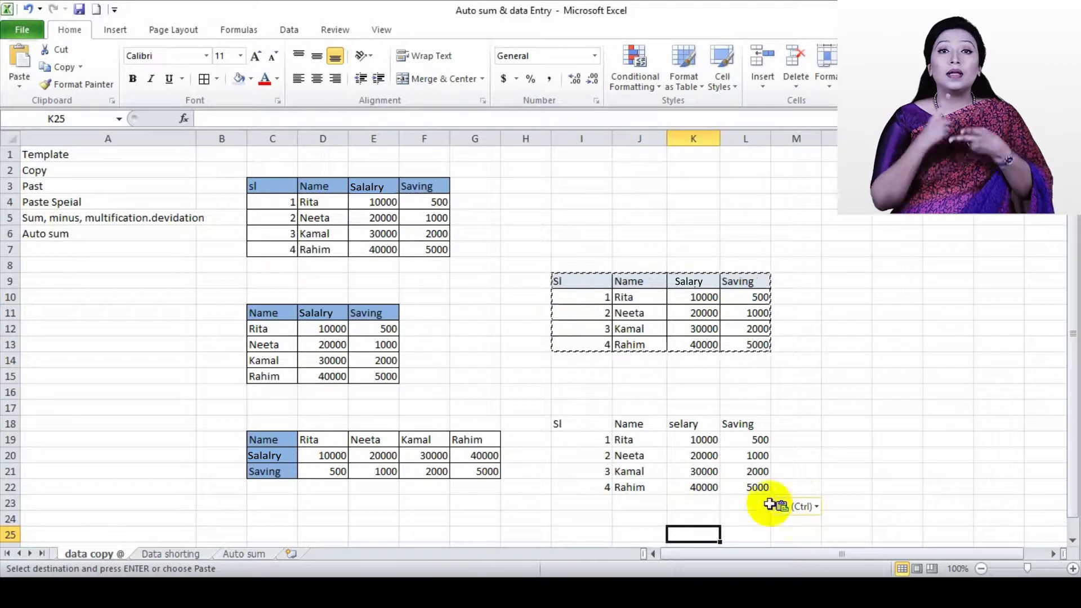
pyautogui.click(806, 506)
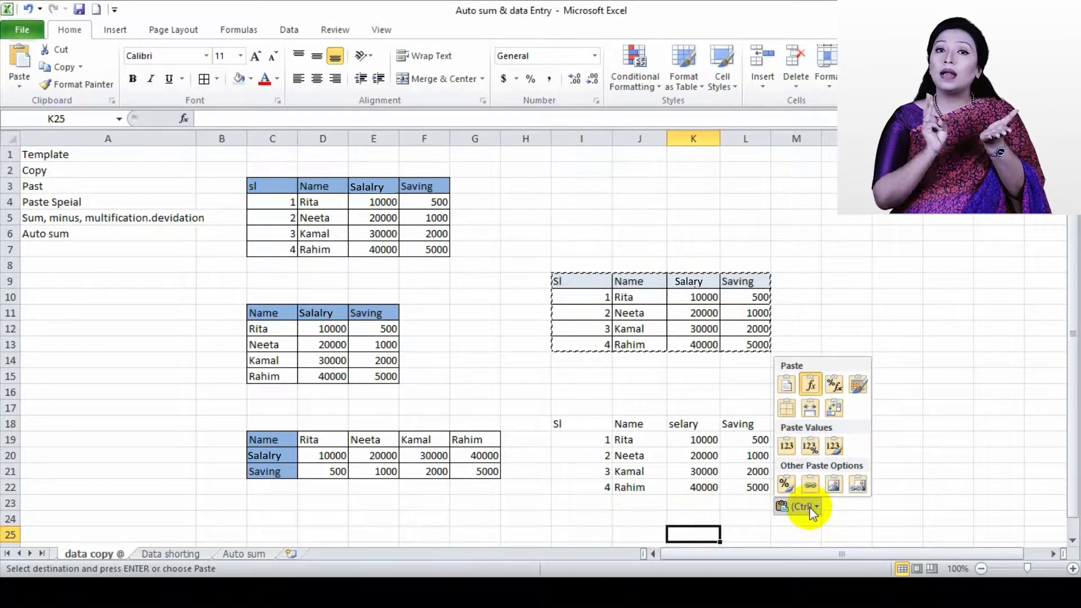
pyautogui.click(835, 389)
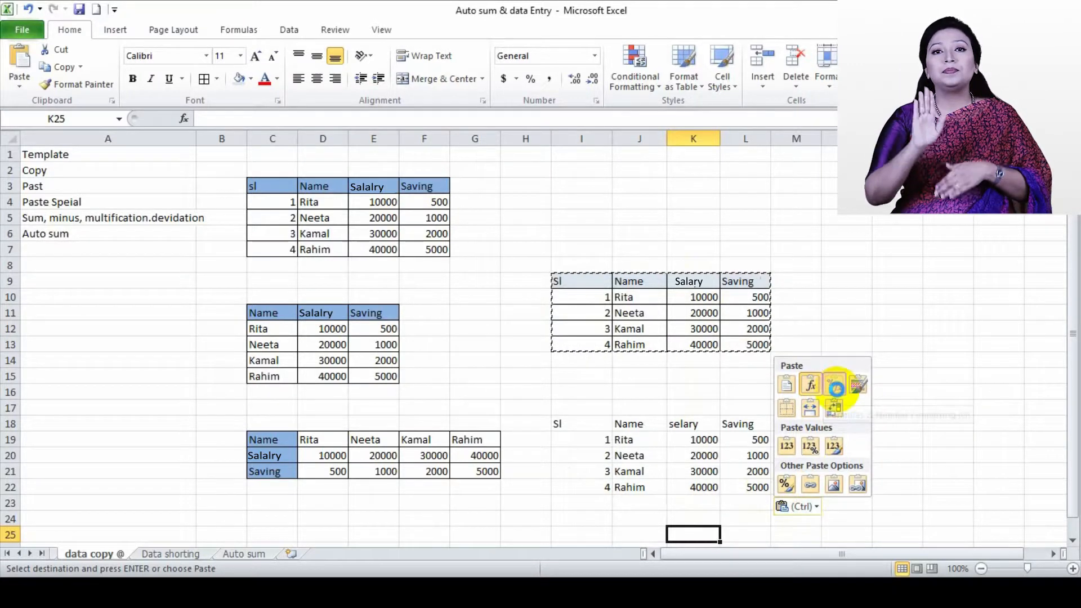
pyautogui.click(584, 516)
pyautogui.click(836, 263)
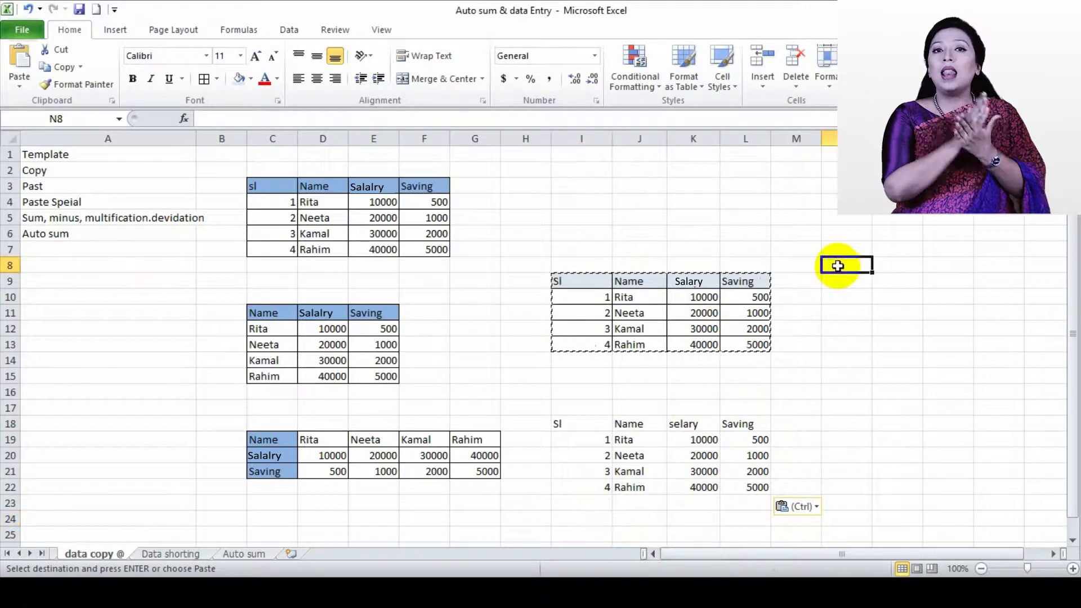
pyautogui.rightClick(856, 264)
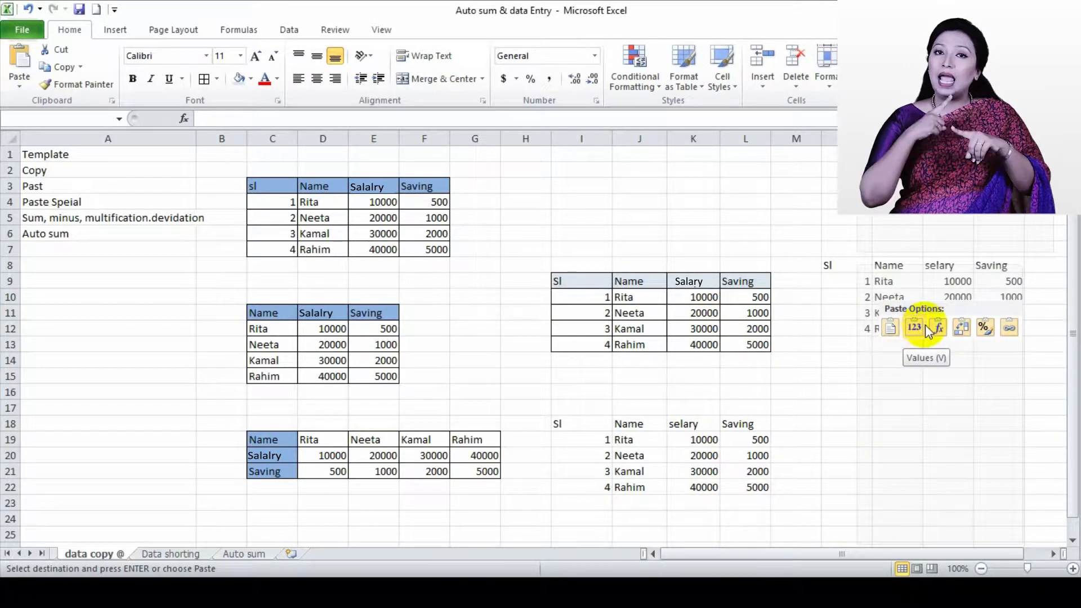
pyautogui.moveTo(923, 347)
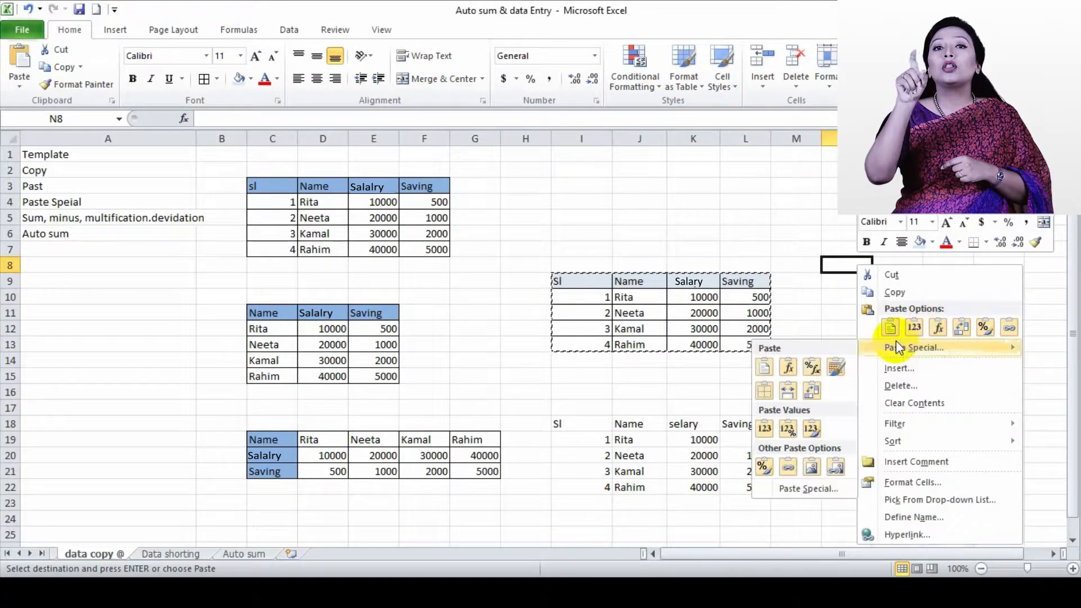
pyautogui.click(821, 296)
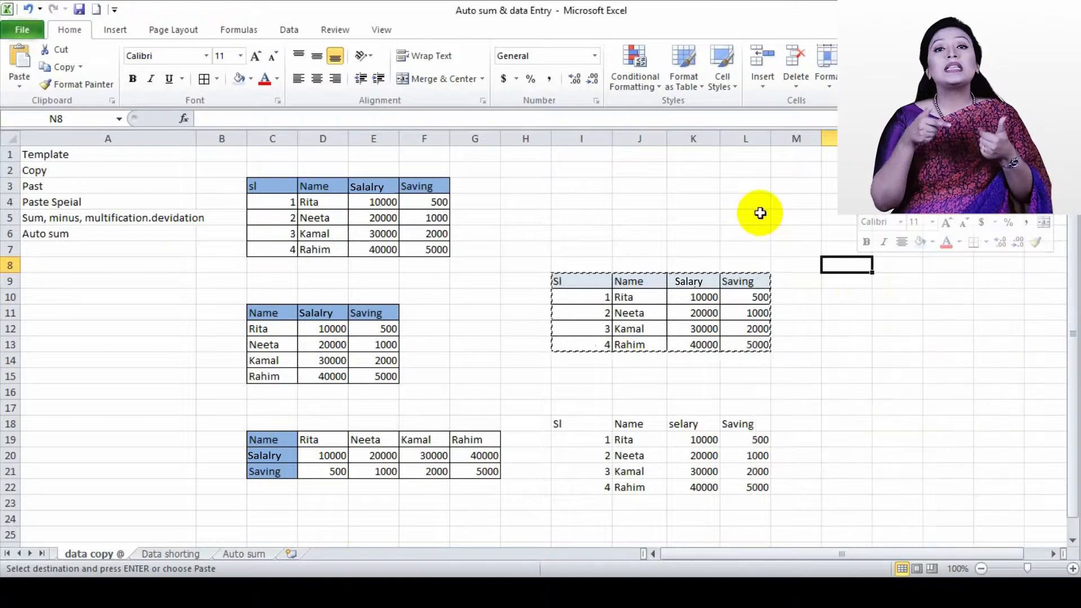
# Copy the bordered table I9:L13 and paste it transposed at O8
pyautogui.click(1053, 553)
pyautogui.click(1053, 554)
pyautogui.click(1053, 554)
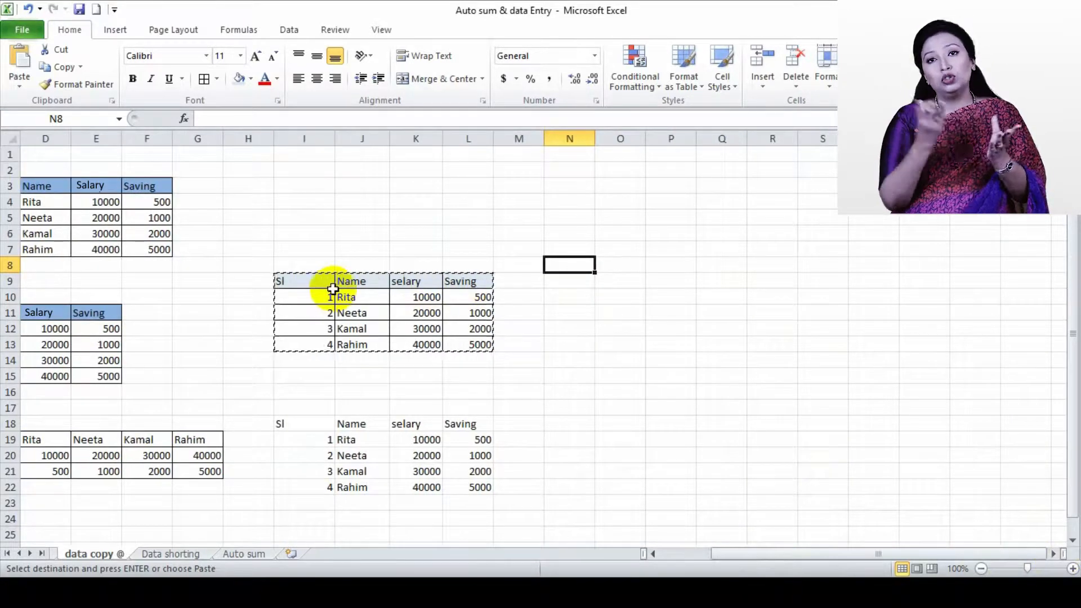
pyautogui.moveTo(280, 282); pyautogui.dragTo(485, 340)
pyautogui.rightClick(497, 345)
pyautogui.rightClick(633, 272)
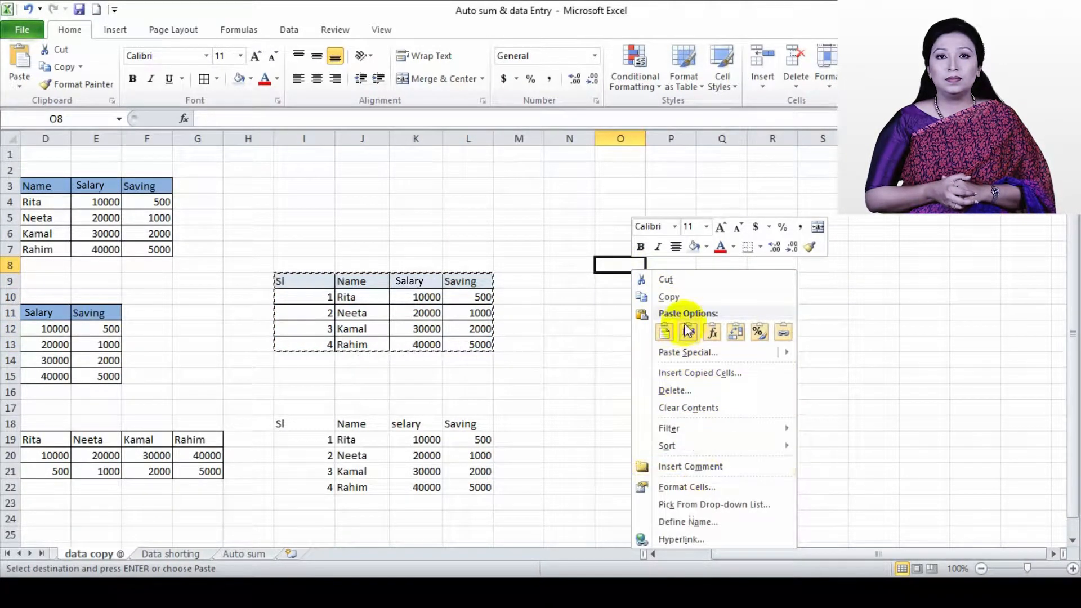
pyautogui.click(663, 333)
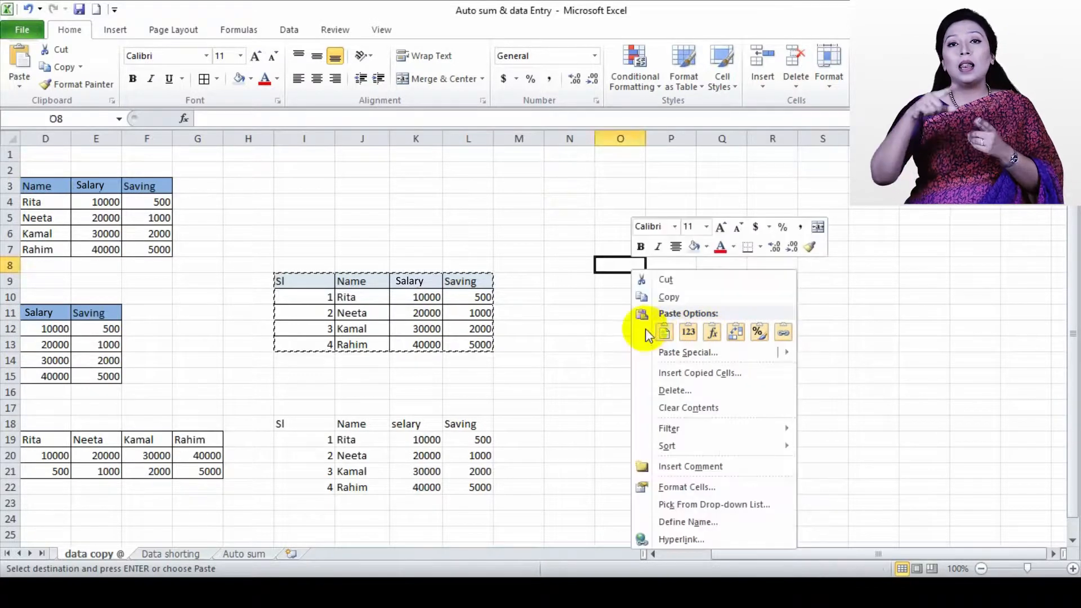
pyautogui.click(735, 337)
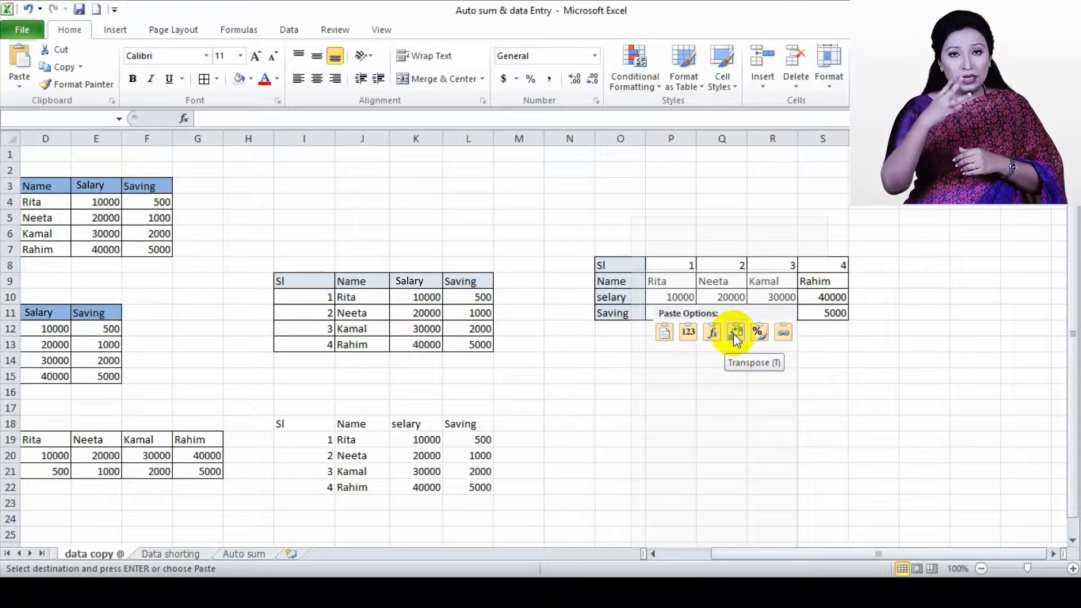
pyautogui.click(736, 336)
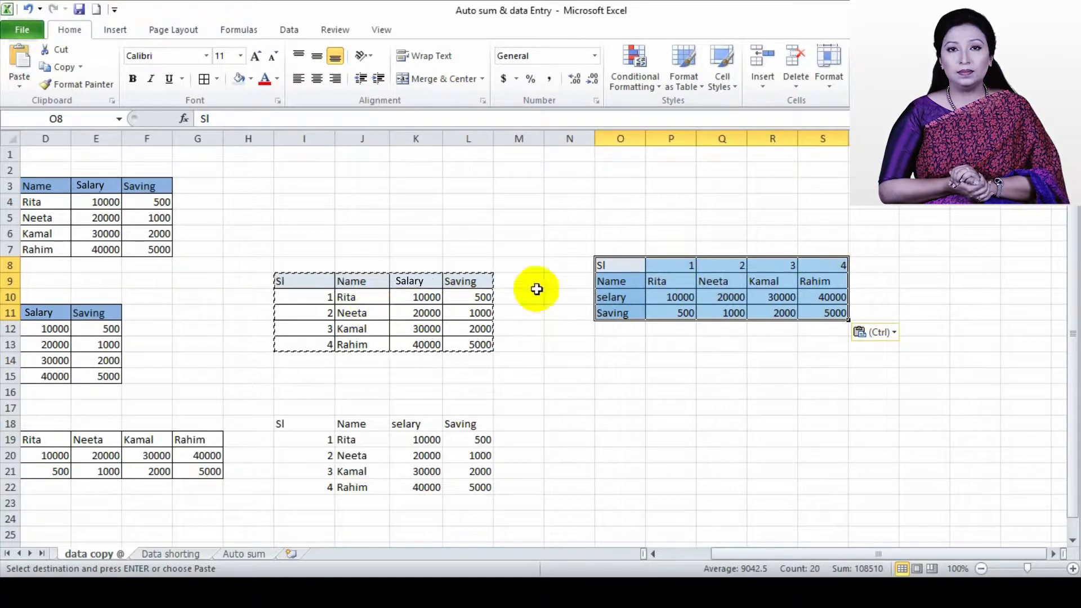
# Switch the pasted table at O8 from Transpose to the Keep Source Formatting paste option
pyautogui.click(875, 336)
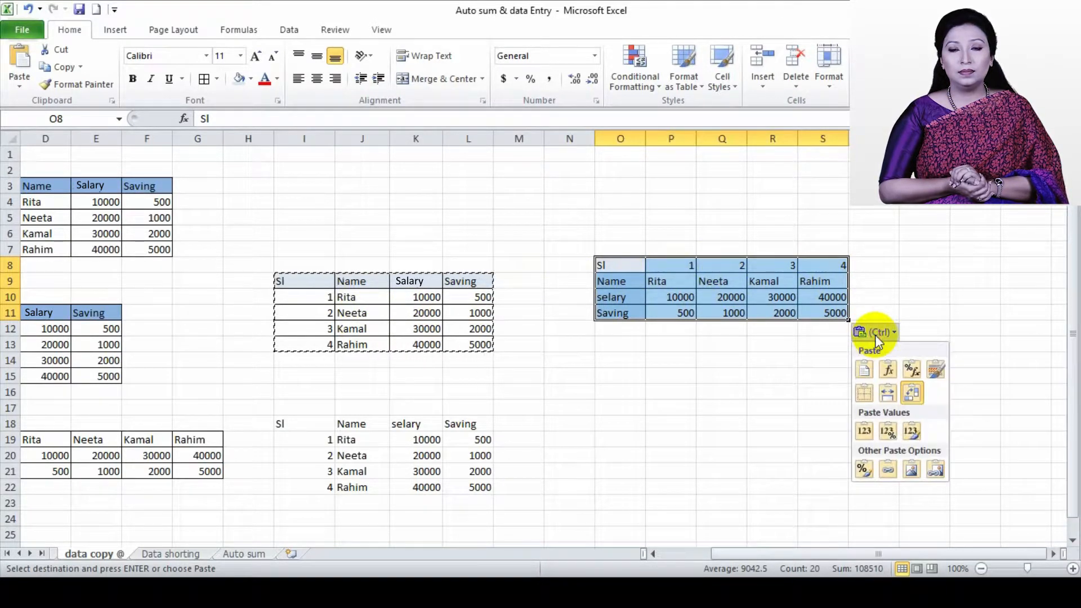
pyautogui.click(935, 374)
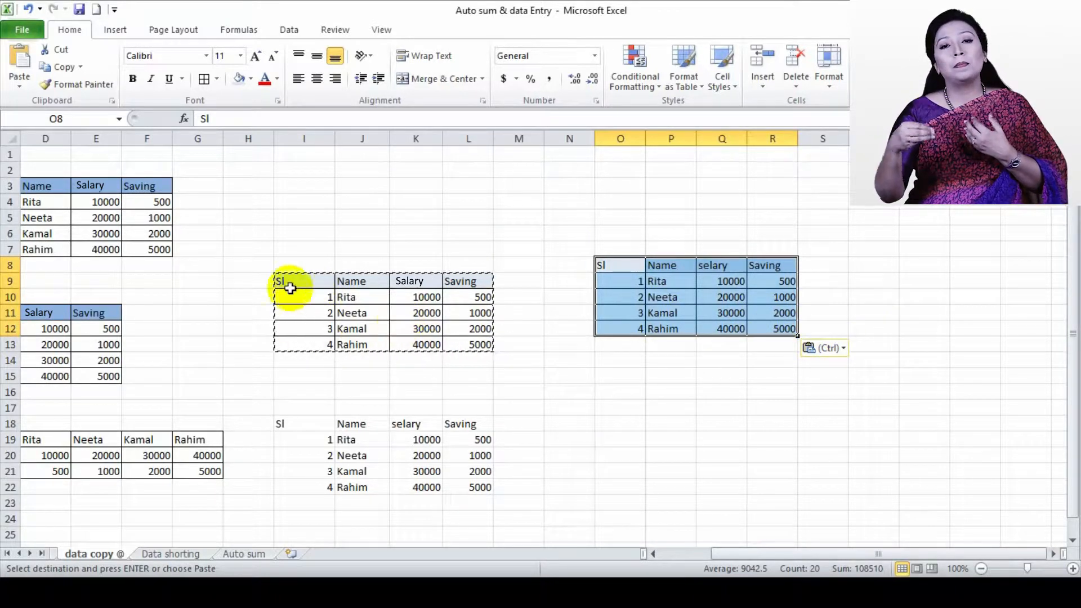
# Switch the table pasted at O8 to the No Borders paste option
pyautogui.click(679, 380)
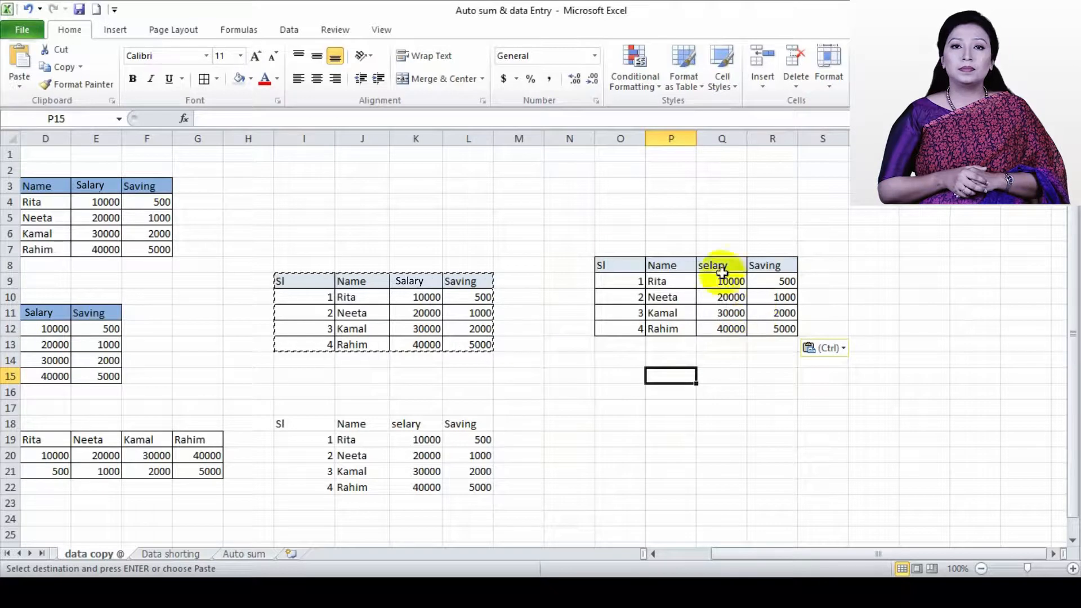
pyautogui.click(826, 348)
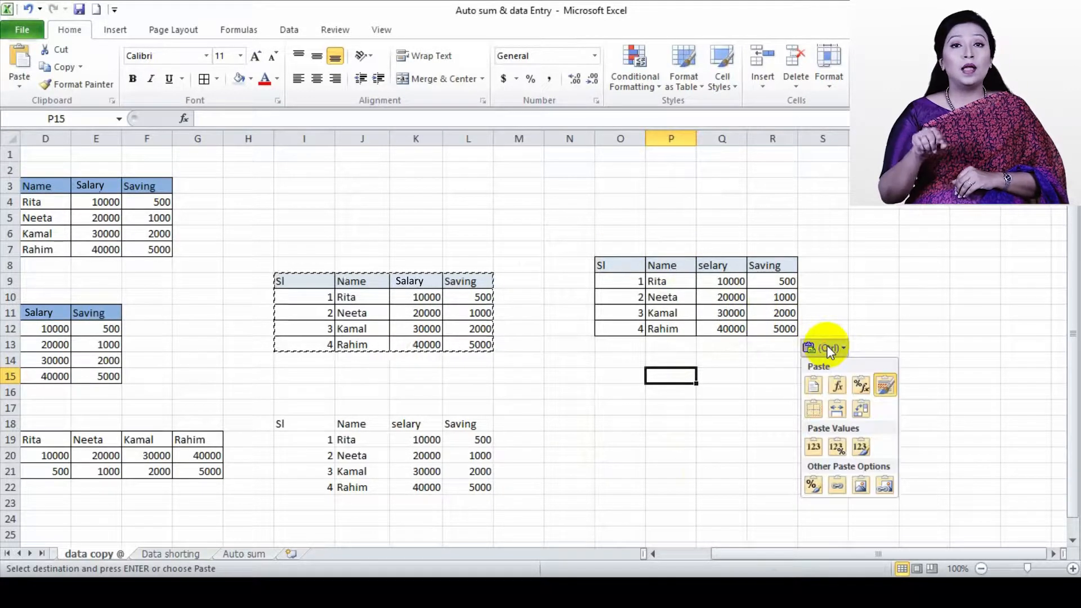
pyautogui.click(815, 403)
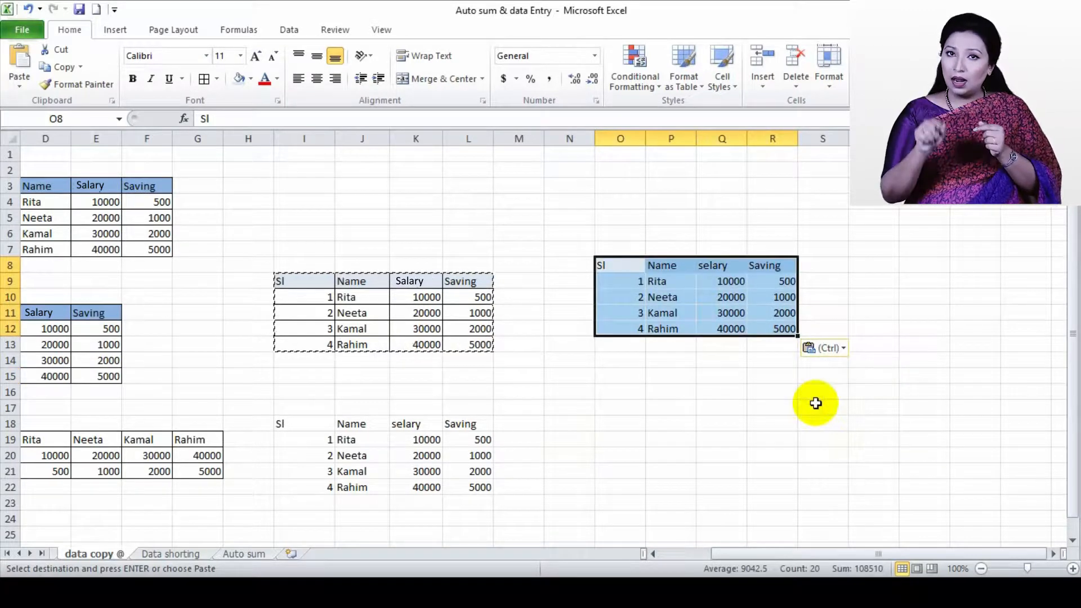
# Change the table pasted at O8 to the Keep Source Column Widths paste option
pyautogui.click(764, 323)
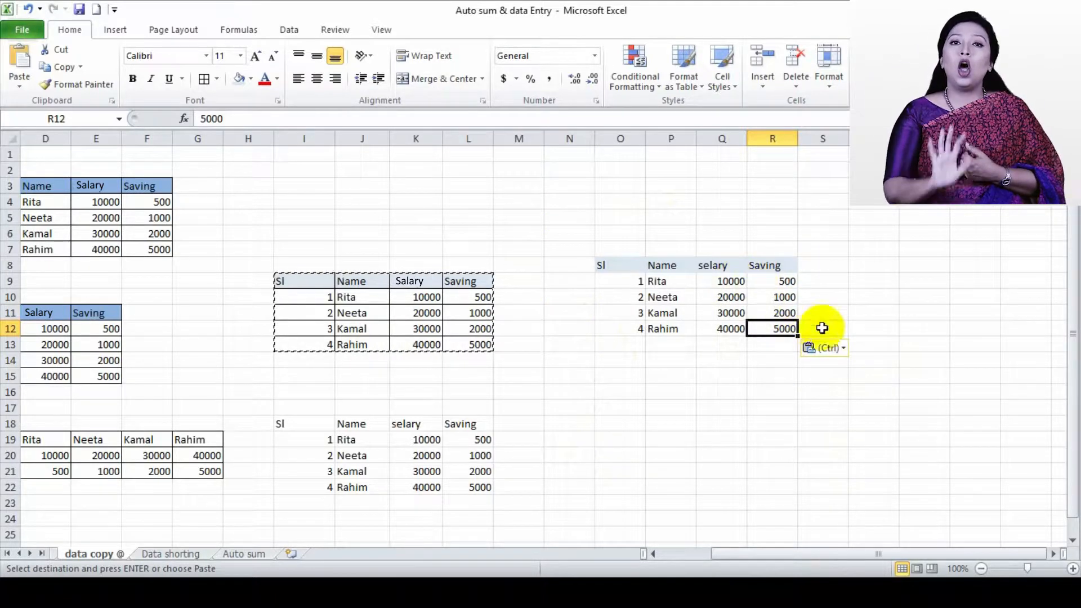
pyautogui.click(826, 348)
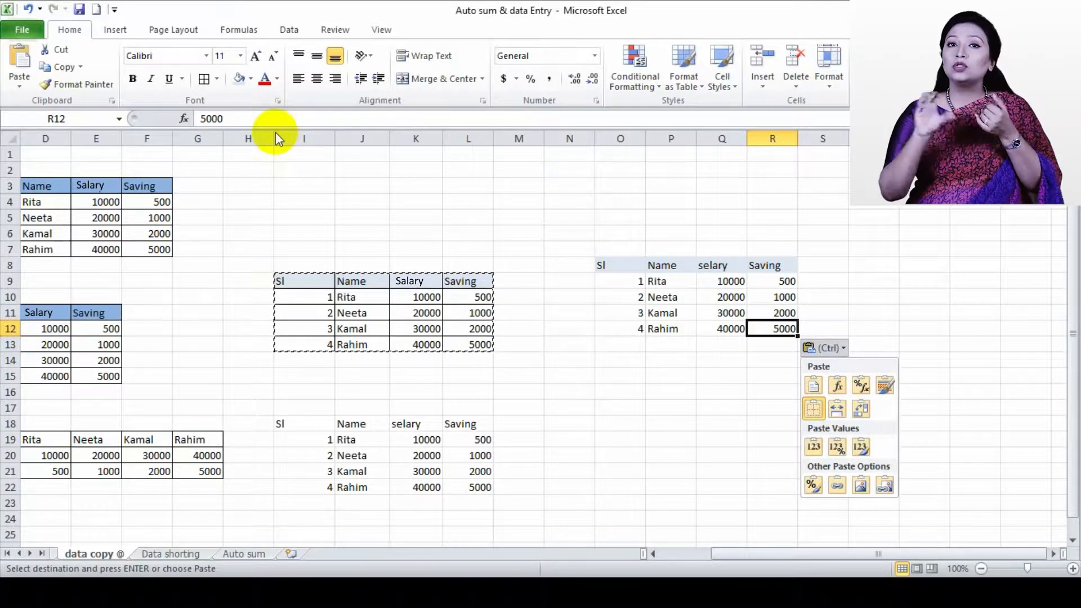
pyautogui.click(838, 408)
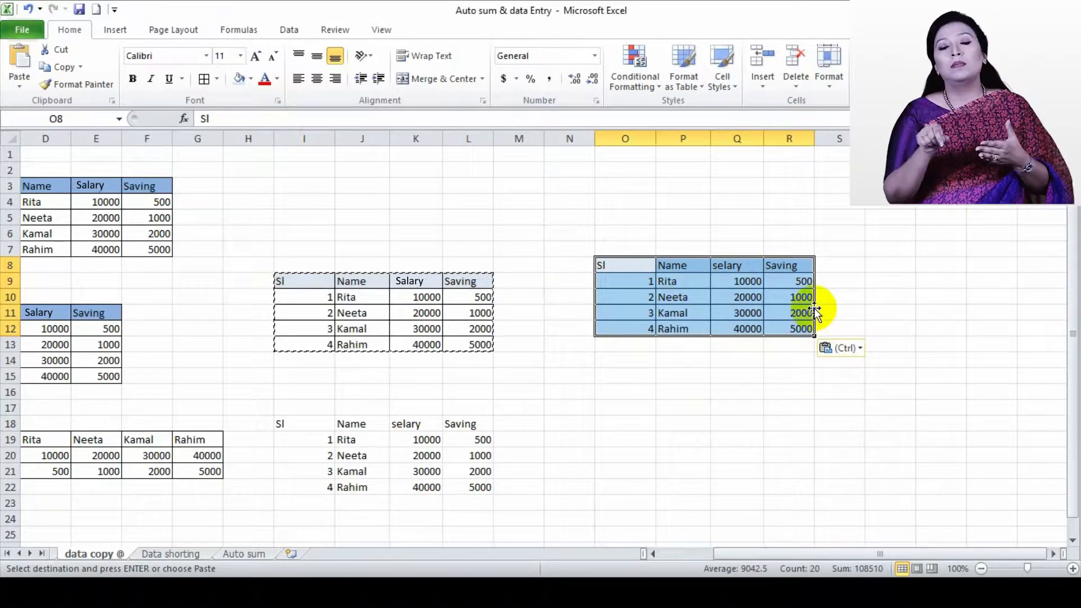
pyautogui.click(846, 350)
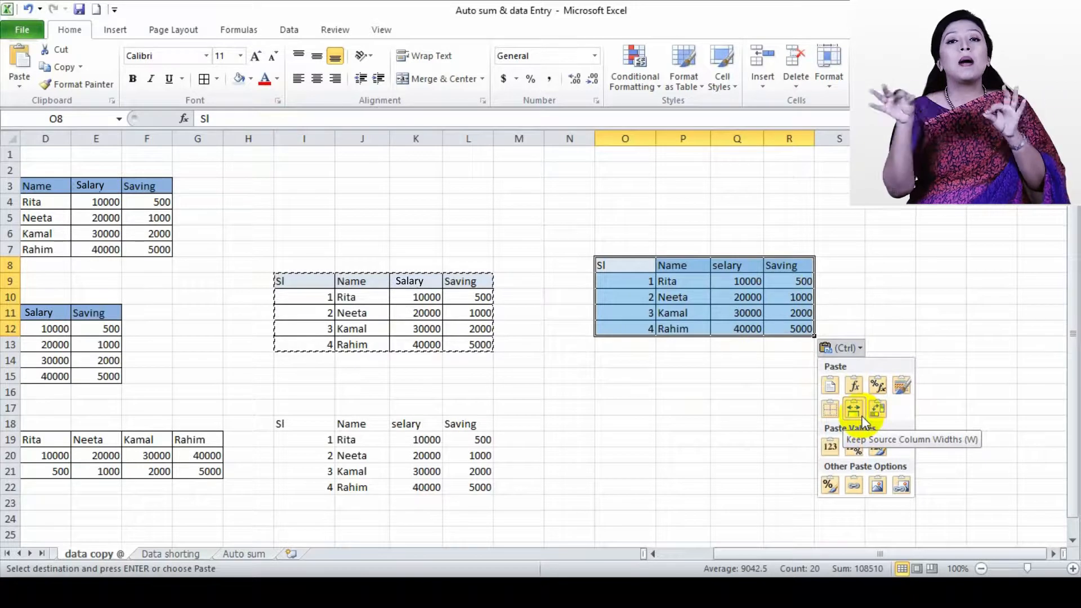
pyautogui.click(653, 213)
# Narrow column H slightly
pyautogui.moveTo(274, 135); pyautogui.dragTo(258, 140)
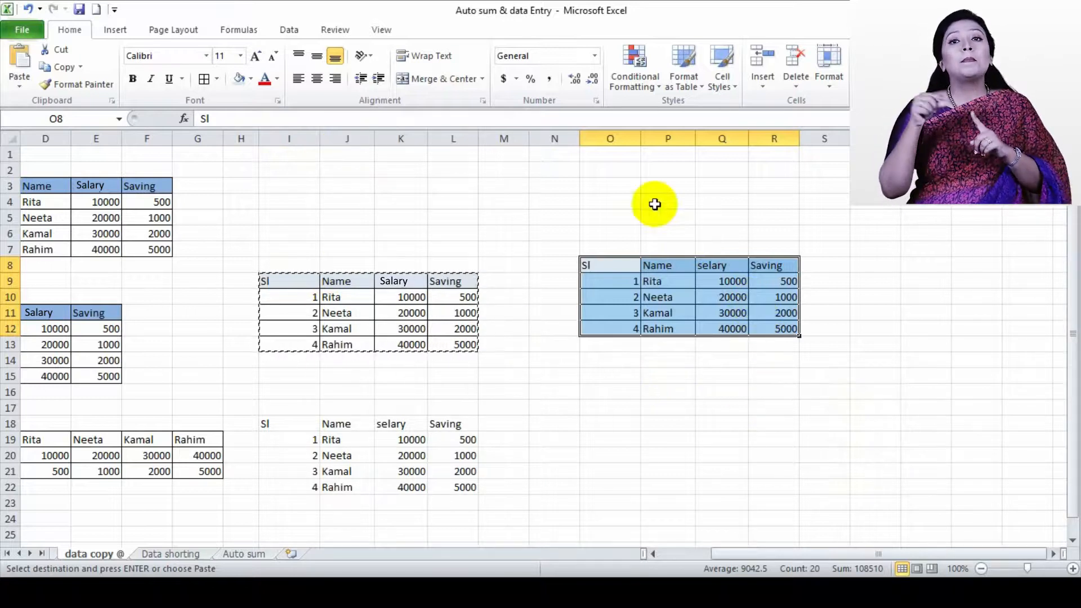
pyautogui.rightClick(785, 325)
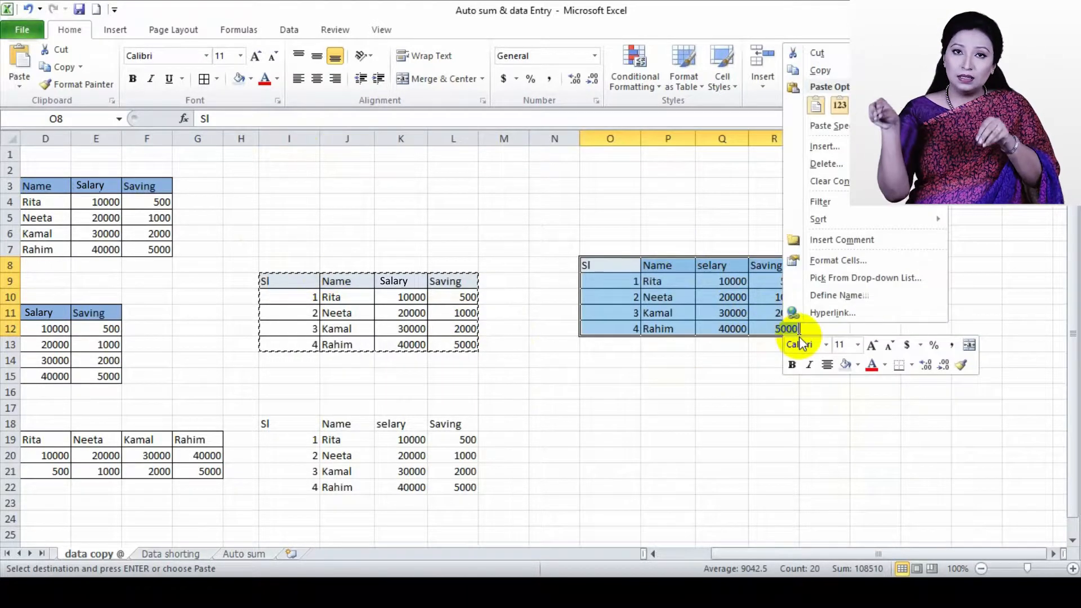
pyautogui.press('Escape')
# Clear the contents of both pasted copies, in I18:L22 and in O7:R13
pyautogui.moveTo(265, 424); pyautogui.dragTo(467, 484)
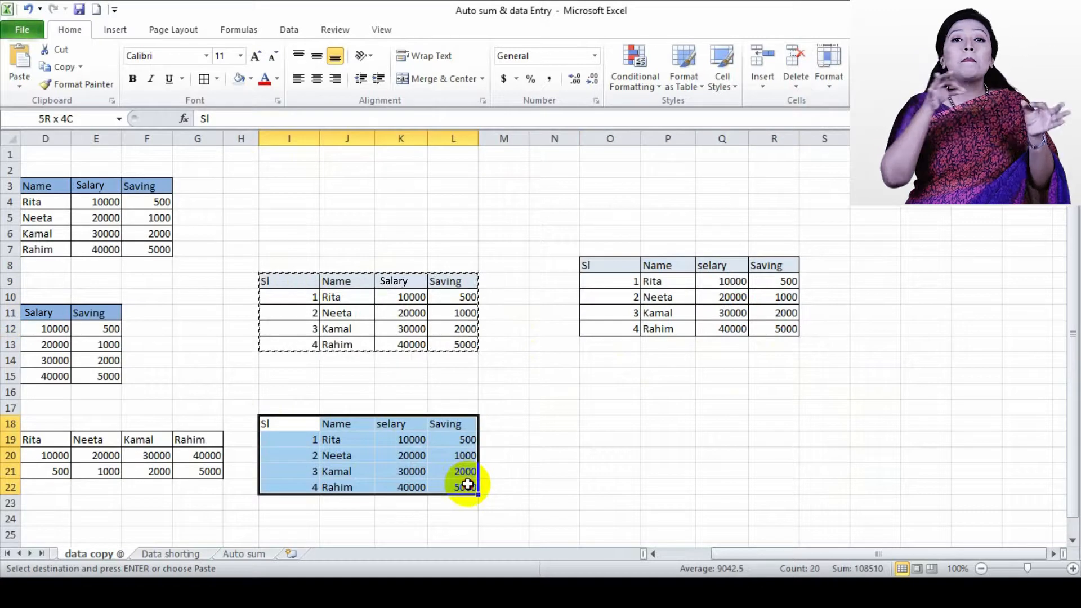
pyautogui.press('Delete')
pyautogui.moveTo(591, 248); pyautogui.dragTo(786, 342)
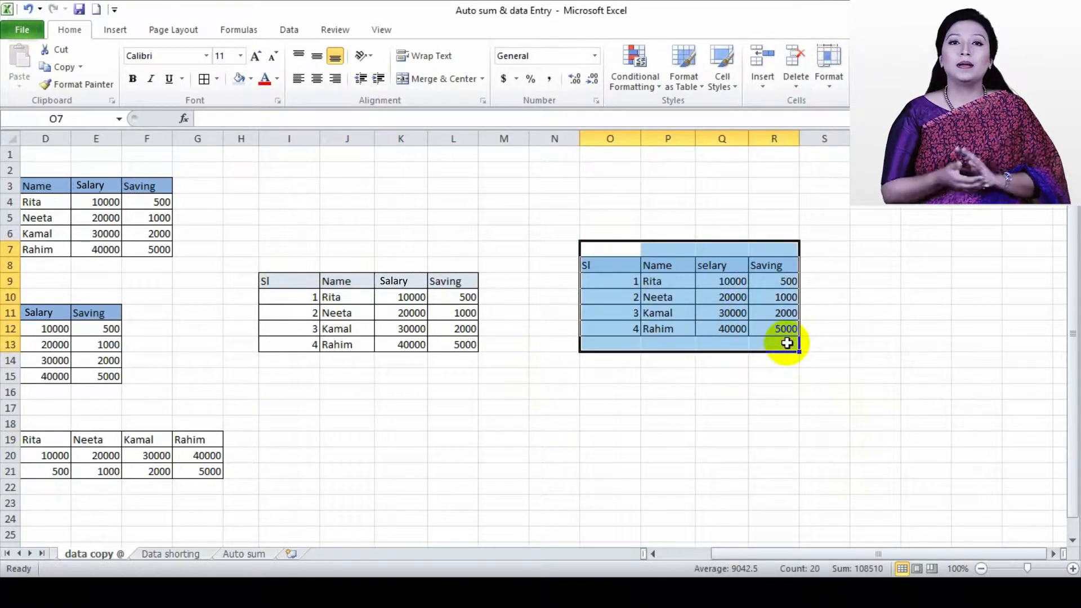
pyautogui.press('Delete')
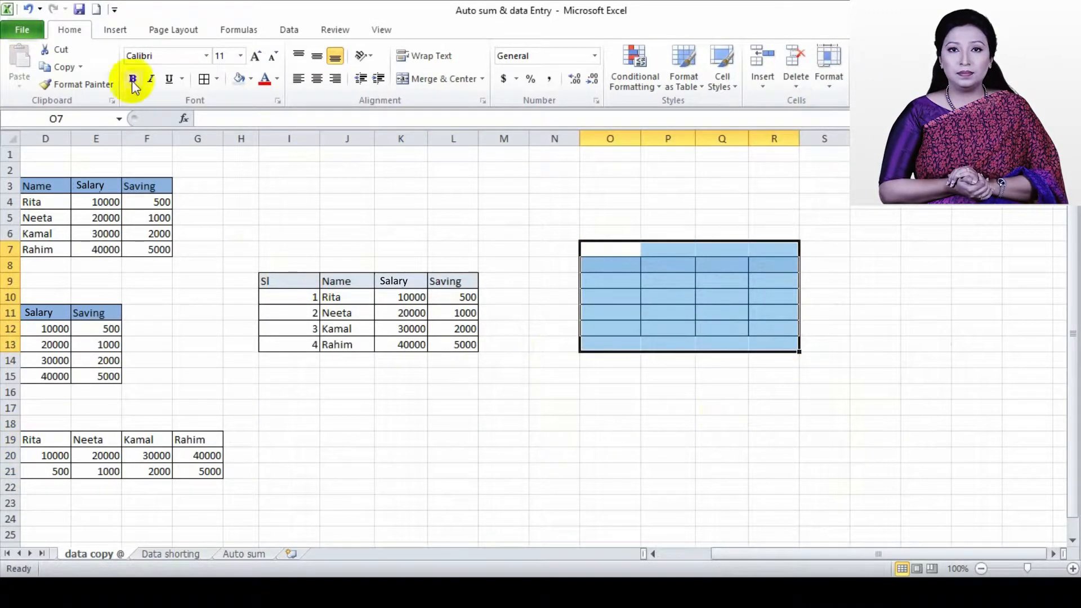
# Remove the leftover borders from O7:R13 and set the cells O6:R10 to no fill
pyautogui.click(217, 79)
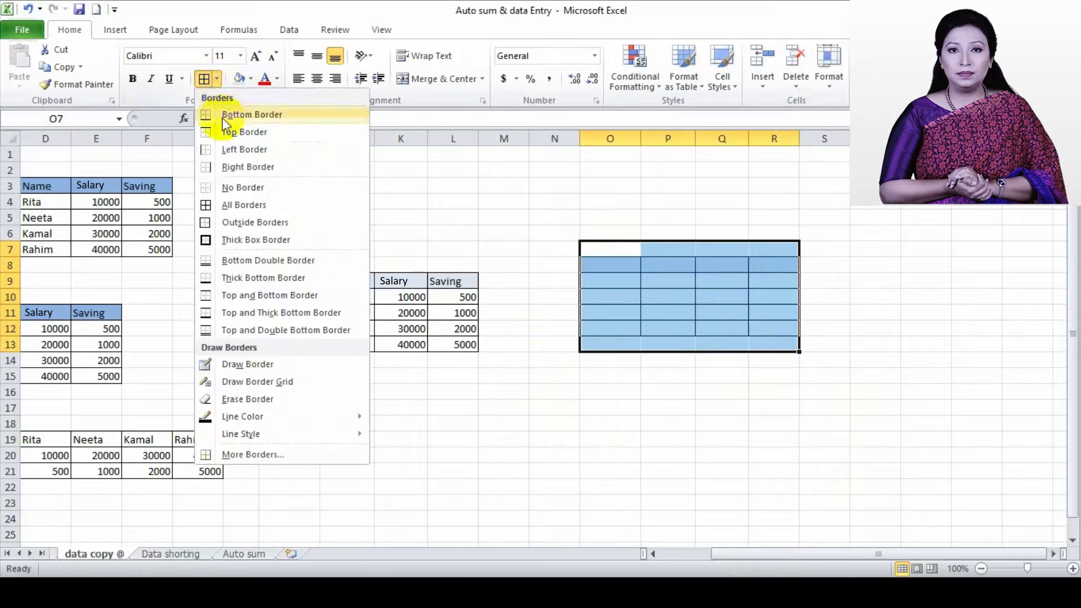
pyautogui.click(228, 186)
pyautogui.click(552, 454)
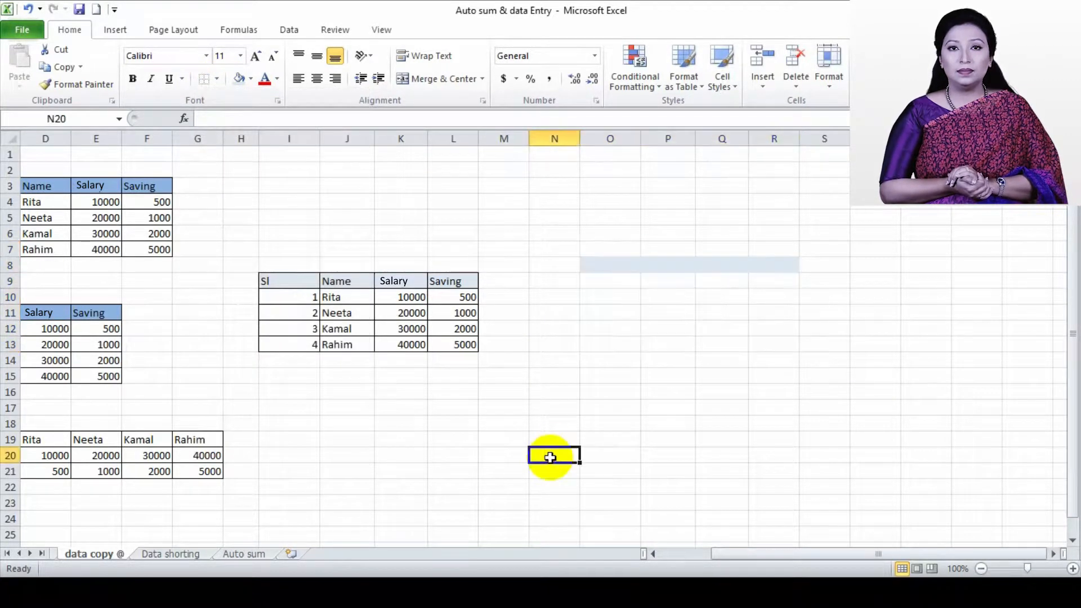
pyautogui.moveTo(600, 233); pyautogui.dragTo(789, 289)
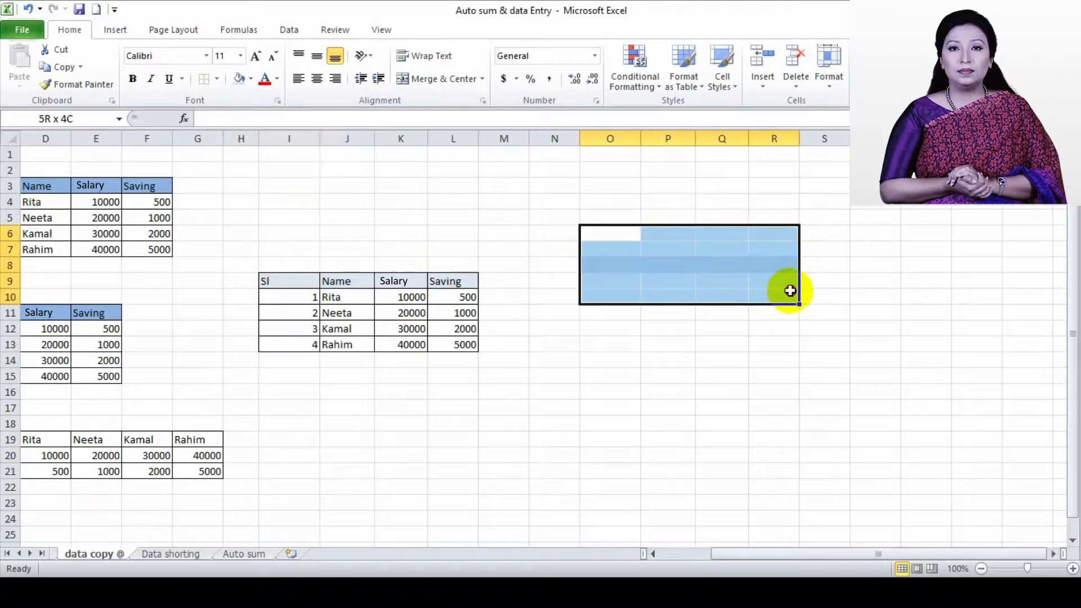
pyautogui.click(250, 79)
pyautogui.click(259, 209)
pyautogui.click(453, 216)
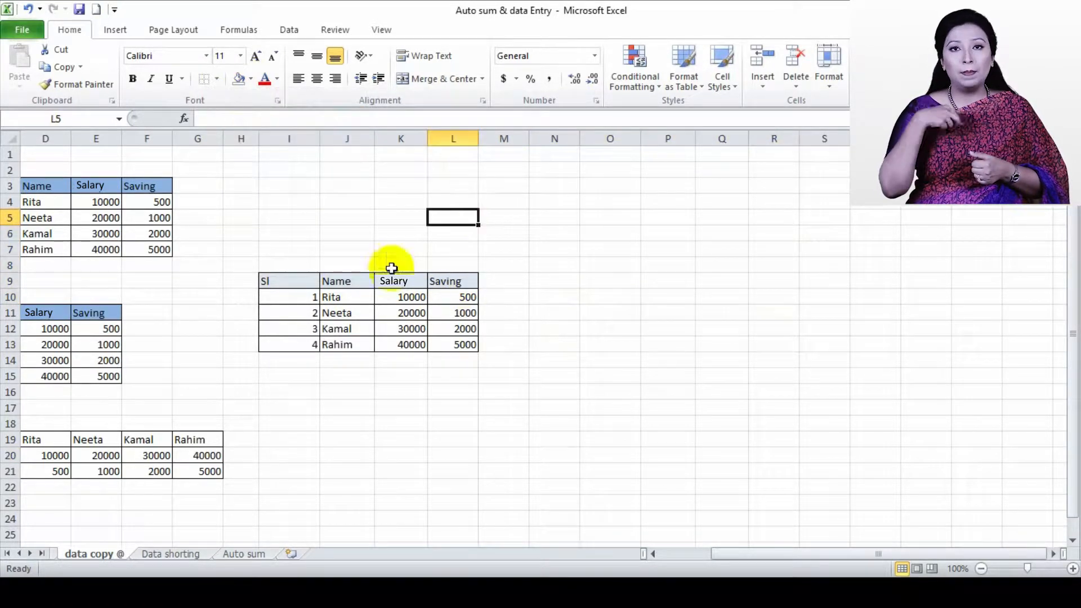
# Narrow column I, the Sl column of the table at I9
pyautogui.moveTo(264, 272); pyautogui.dragTo(460, 351)
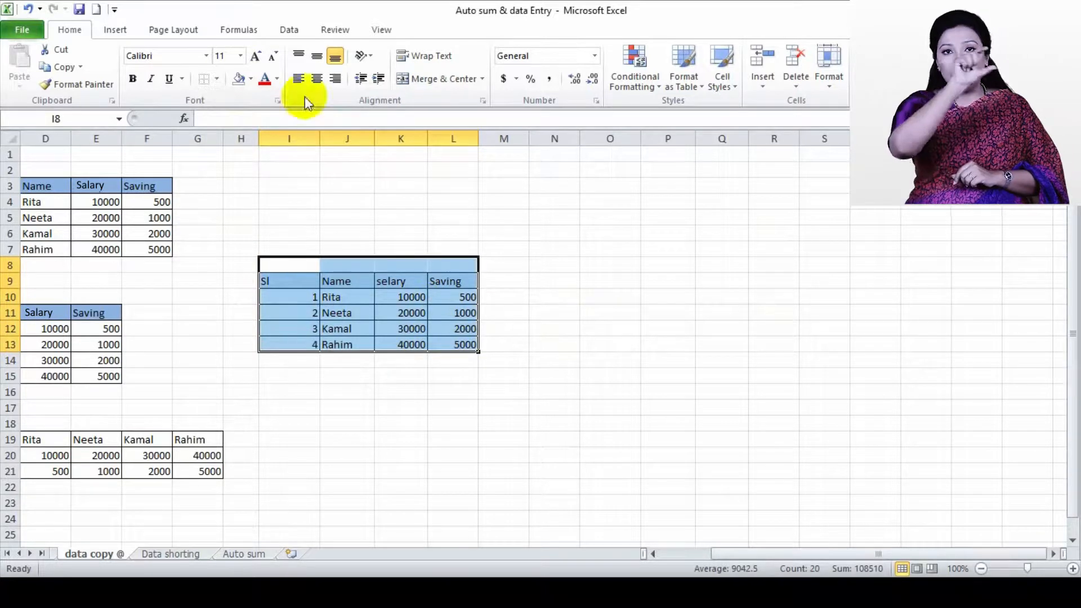
pyautogui.moveTo(318, 137)
pyautogui.mouseDown()
pyautogui.moveTo(335, 138)
pyautogui.moveTo(303, 145)
pyautogui.mouseUp()
pyautogui.click(318, 187)
pyautogui.moveTo(262, 268); pyautogui.dragTo(449, 336)
pyautogui.click(374, 213)
# Copy the table I9:L13 and paste only its formatting at O9
pyautogui.moveTo(266, 281); pyautogui.dragTo(445, 352)
pyautogui.rightClick(453, 298)
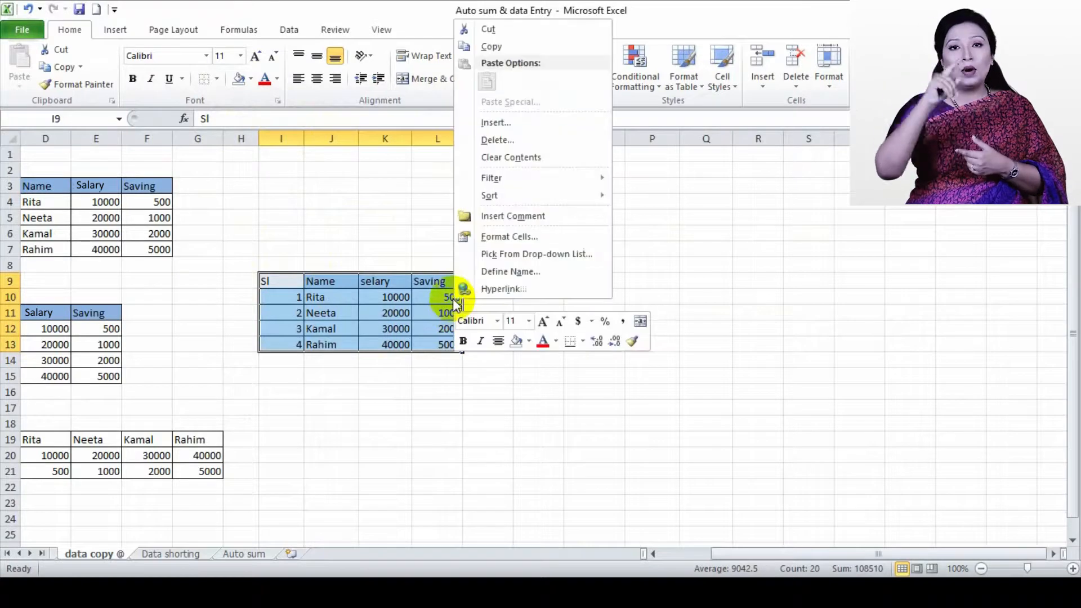
pyautogui.click(494, 50)
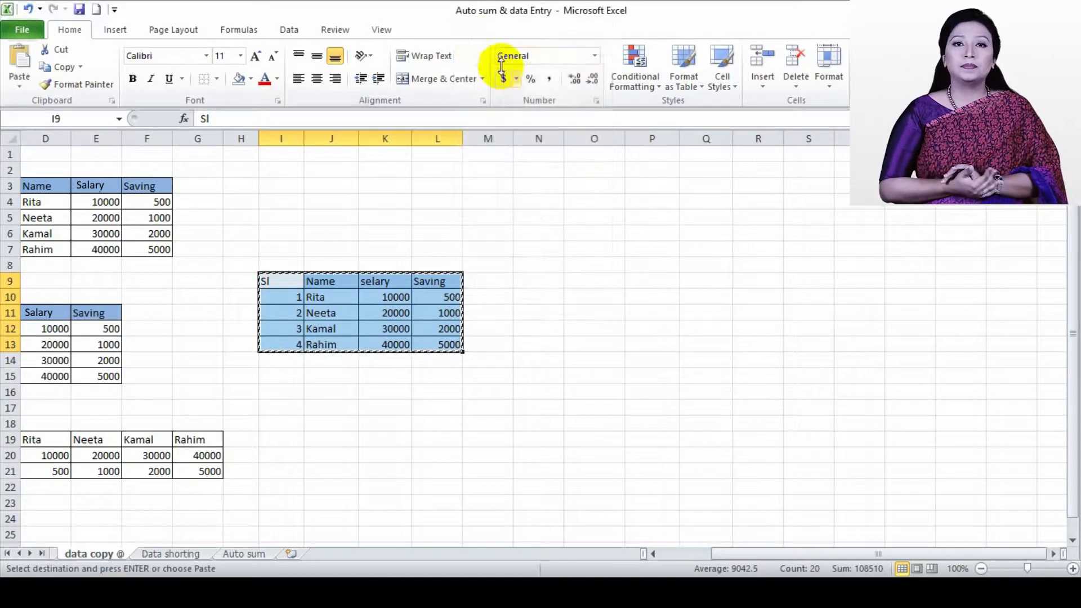
pyautogui.click(582, 283)
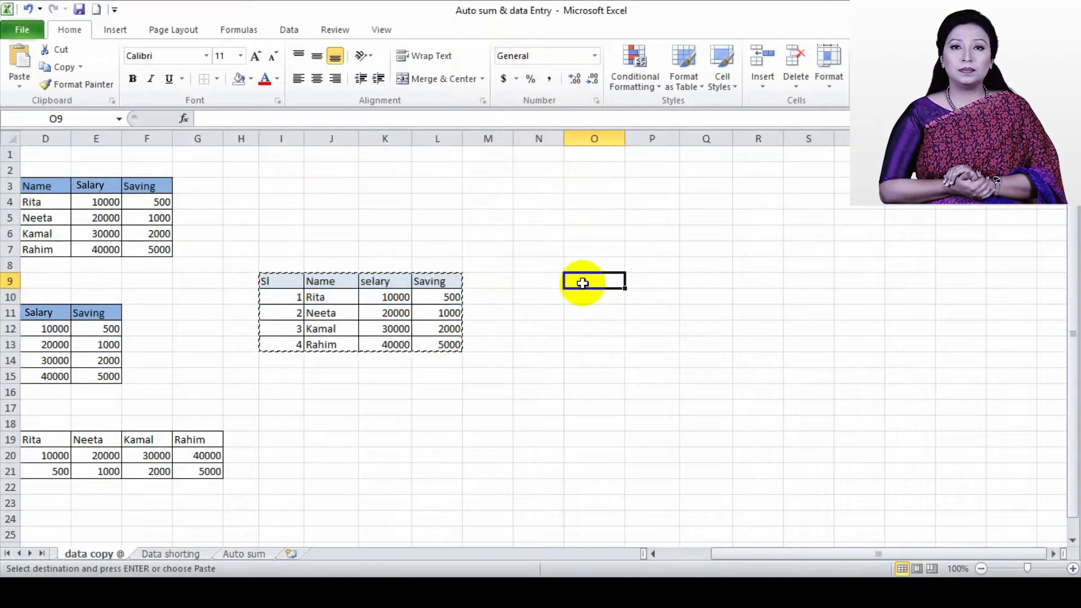
pyautogui.rightClick(583, 282)
pyautogui.click(615, 348)
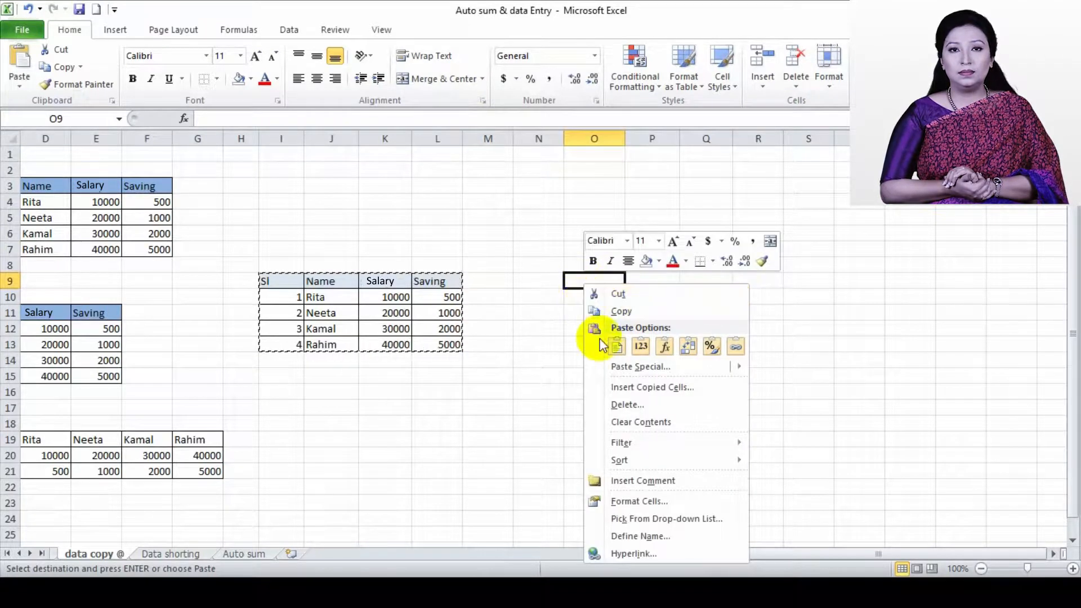
pyautogui.click(616, 347)
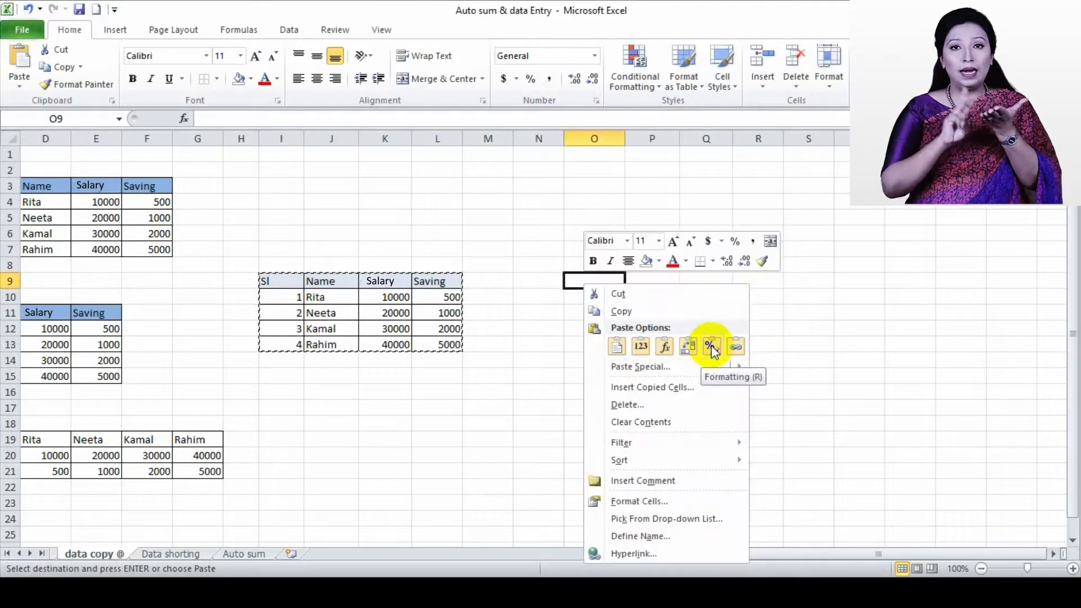
pyautogui.click(713, 349)
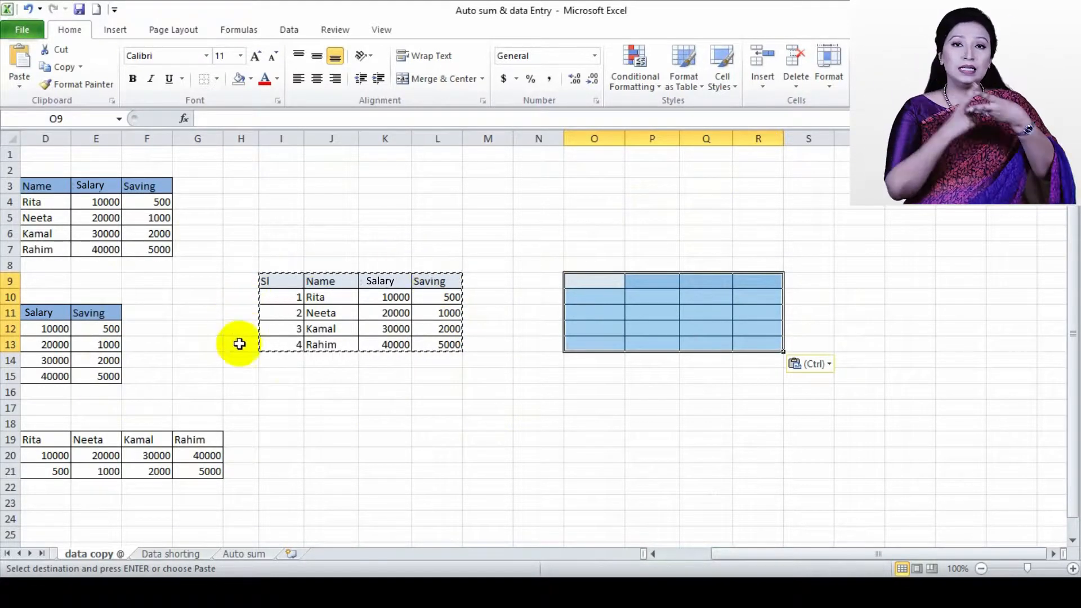
# Paste the copied table at M17 with the Keep Source Column Widths option
pyautogui.rightClick(480, 410)
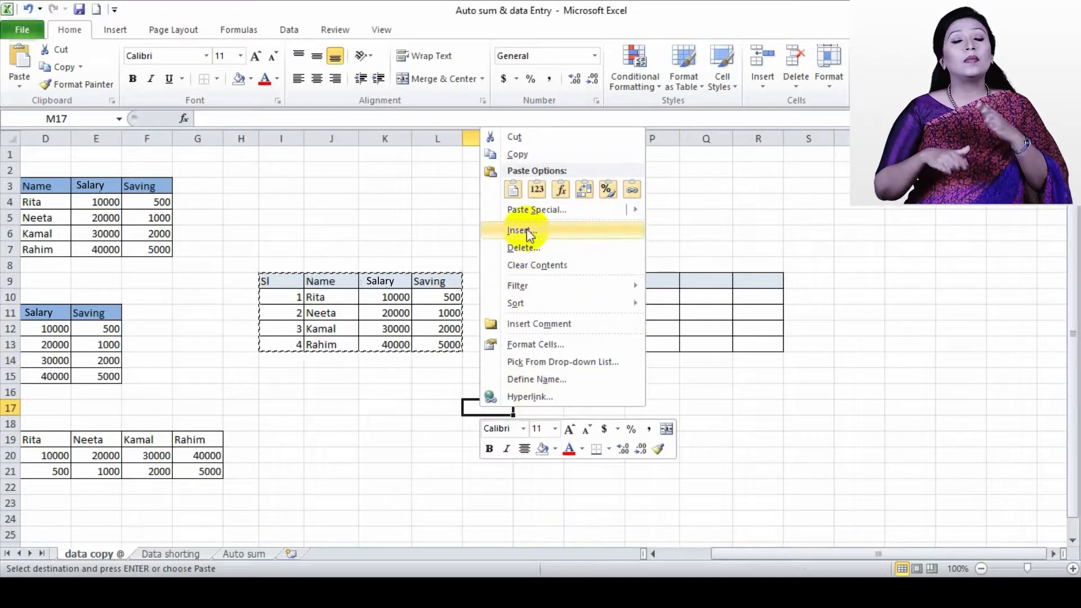
pyautogui.moveTo(529, 205)
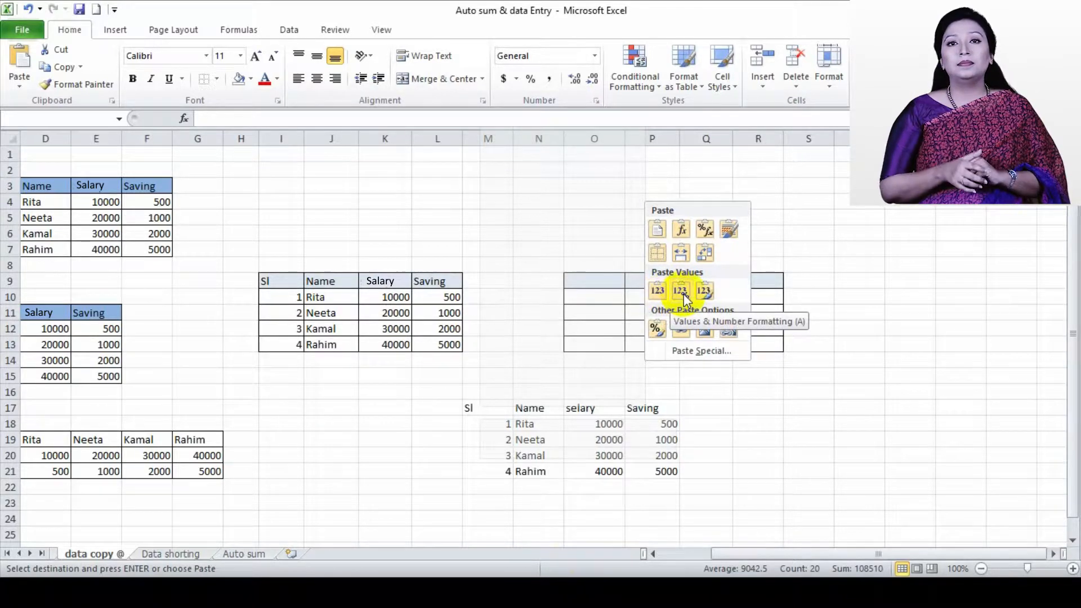
pyautogui.click(680, 255)
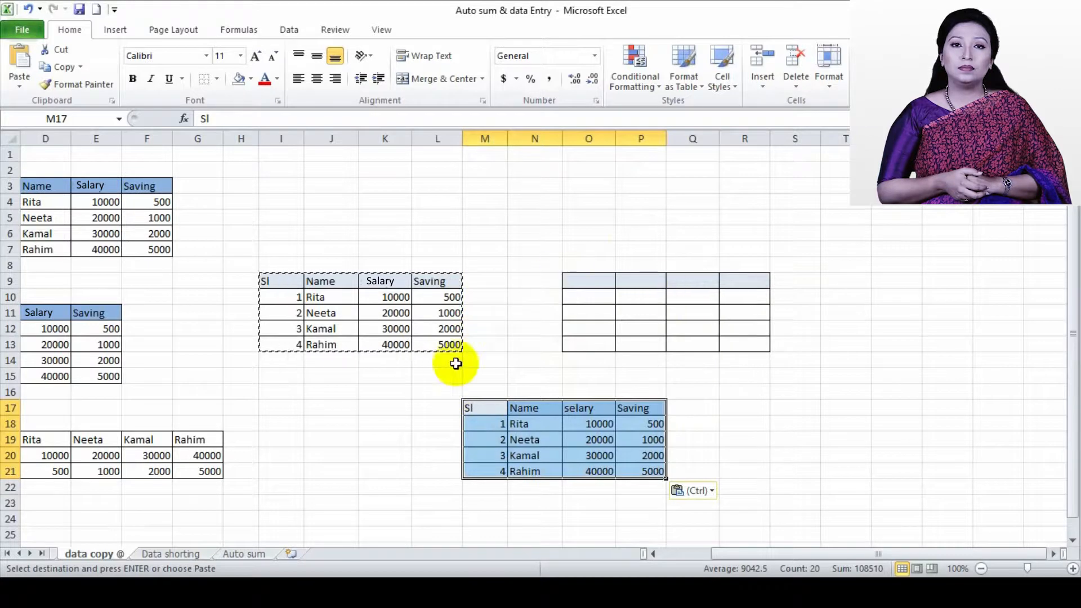
pyautogui.click(696, 490)
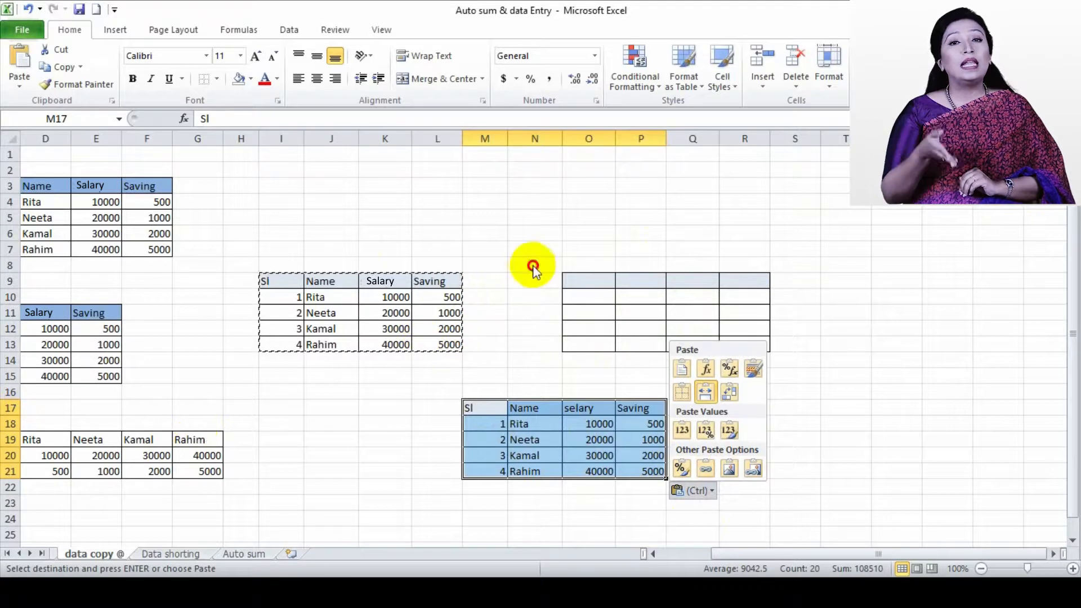
pyautogui.press('Escape')
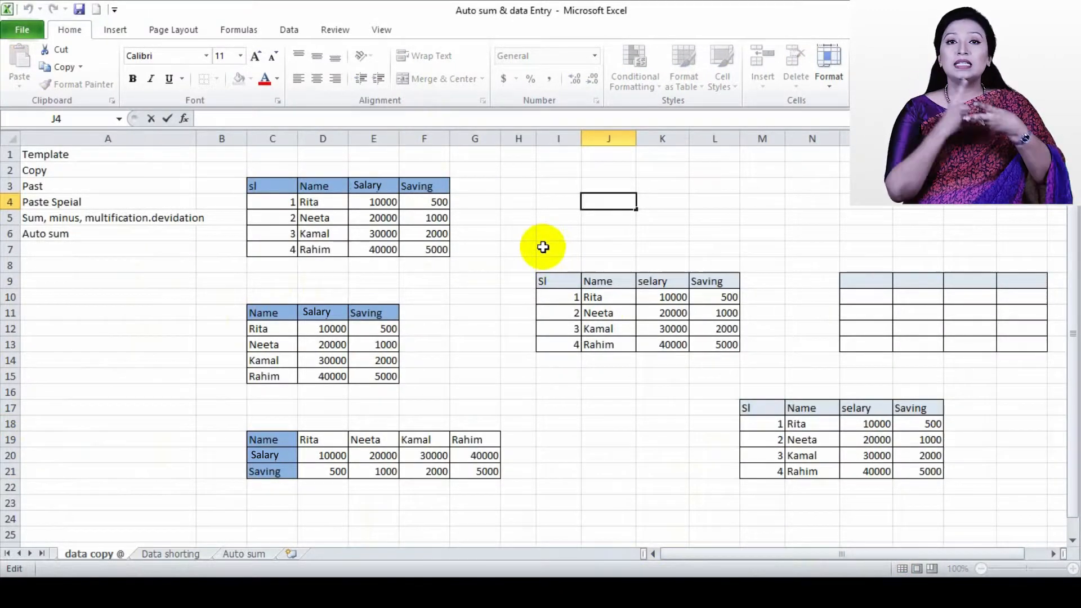
# Enter the title "salary saving" in J7 above the table at I9
pyautogui.moveTo(543, 247); pyautogui.dragTo(703, 263)
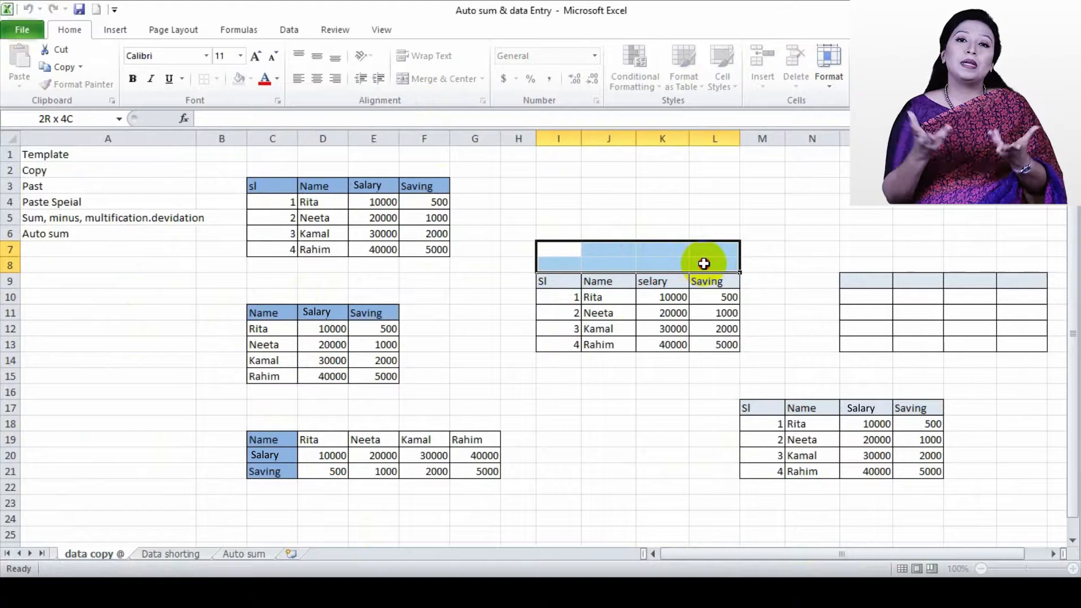
pyautogui.click(599, 251)
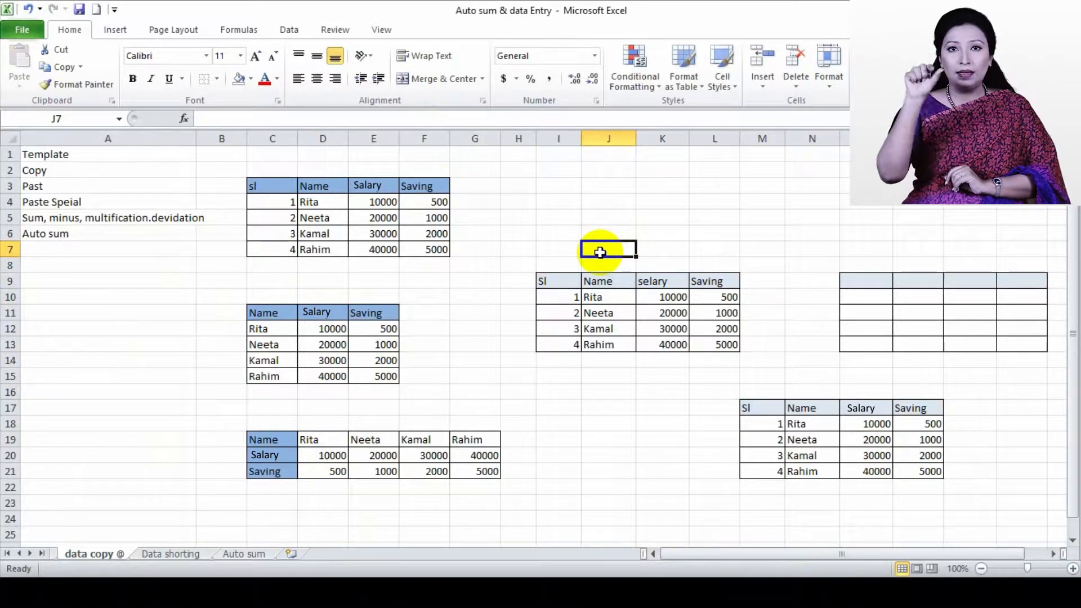
pyautogui.write('salary saving')
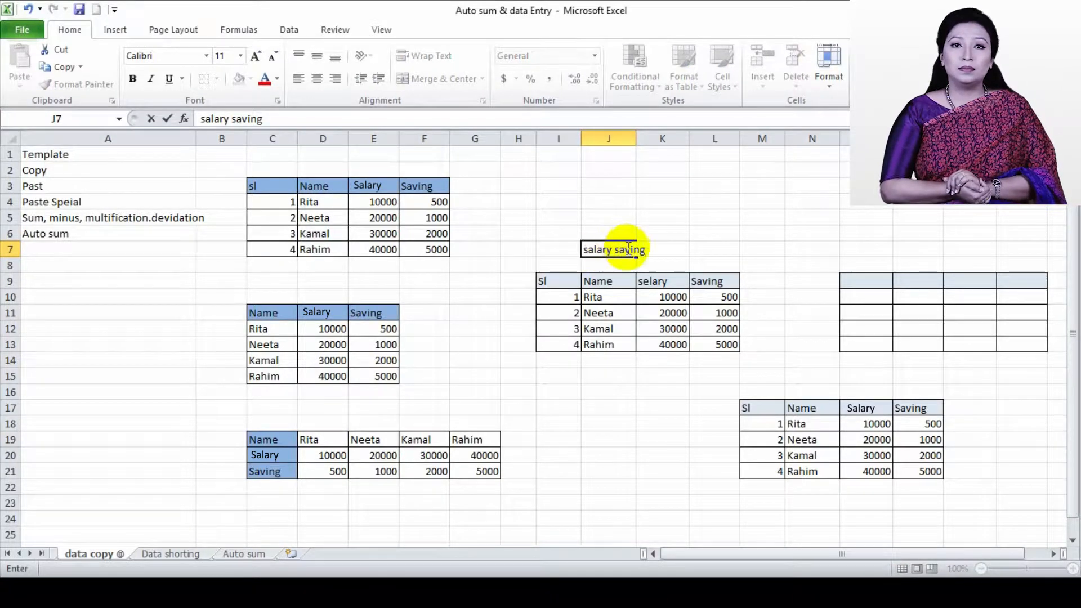
pyautogui.click(626, 250)
# Merge and center the title across I7:L8
pyautogui.click(550, 252)
pyautogui.moveTo(549, 251); pyautogui.dragTo(698, 258)
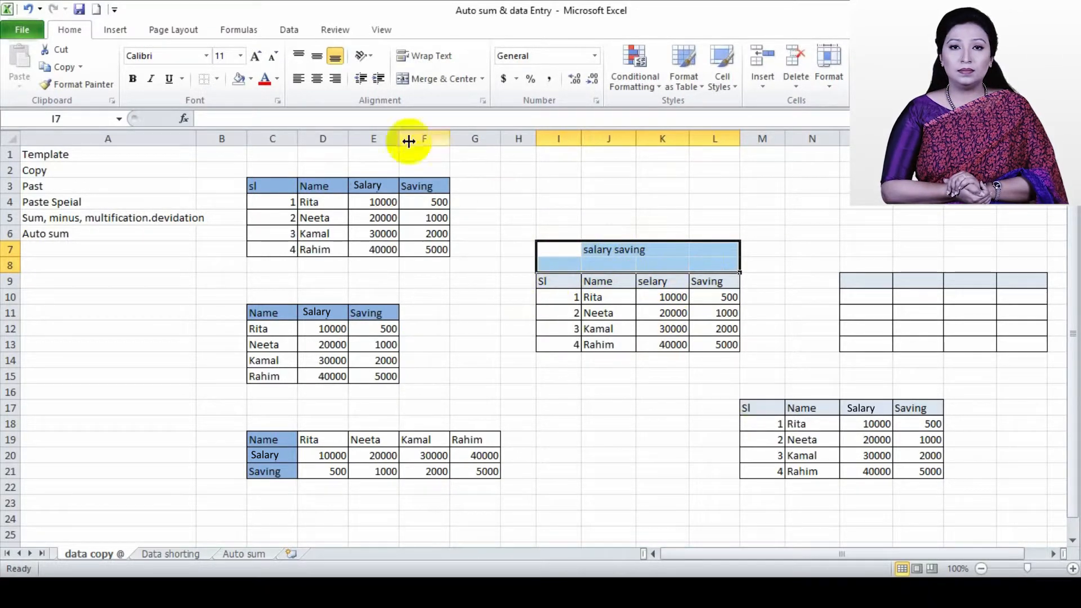
pyautogui.click(404, 82)
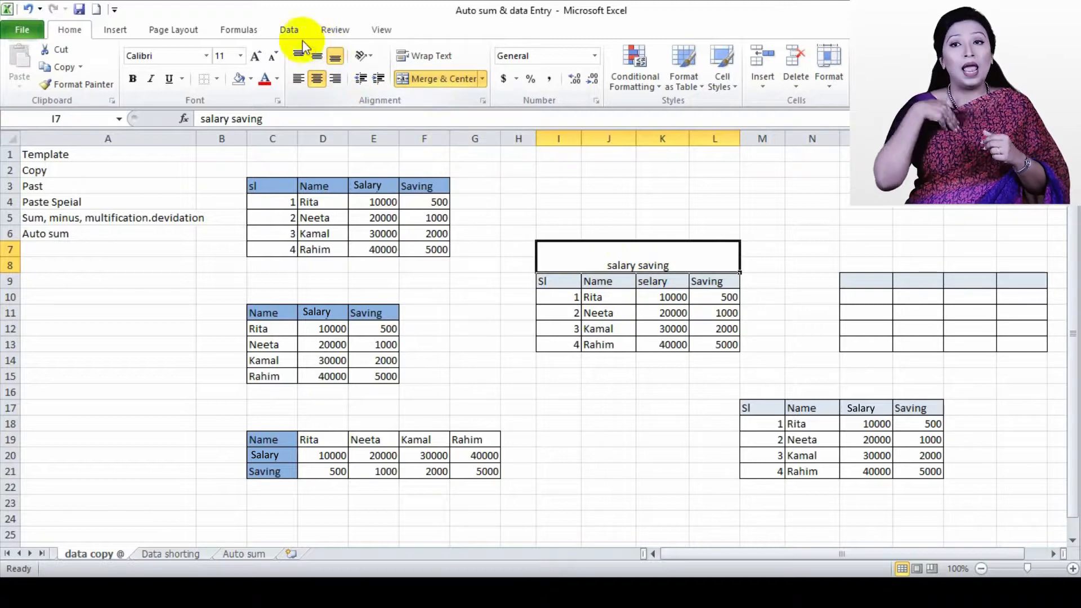
# Try middle and top vertical alignment on the merged title, ending with bottom alignment
pyautogui.click(315, 56)
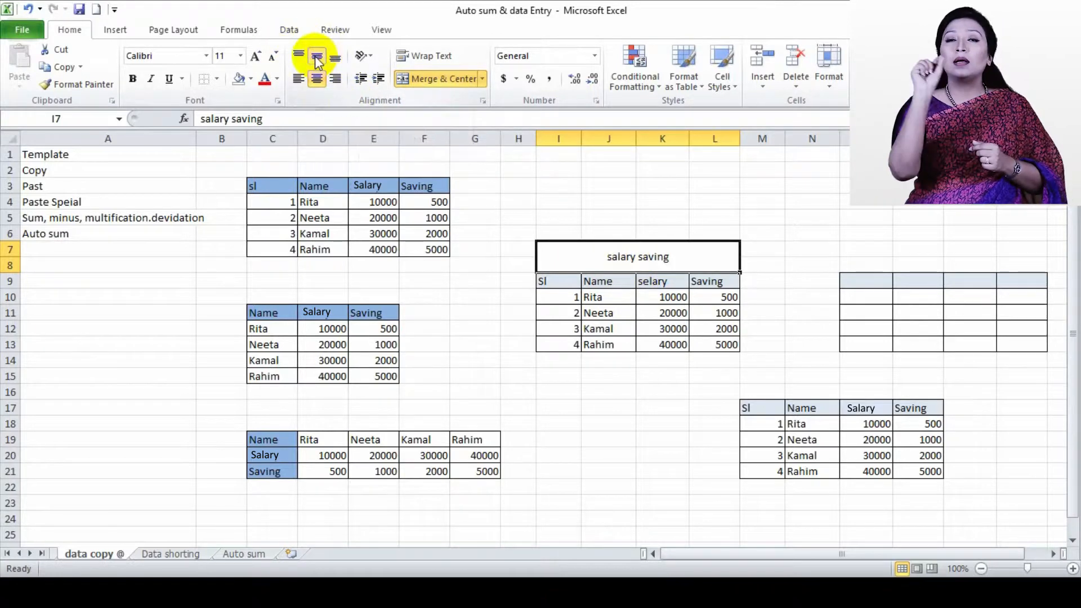
pyautogui.click(297, 58)
pyautogui.click(316, 57)
pyautogui.click(335, 58)
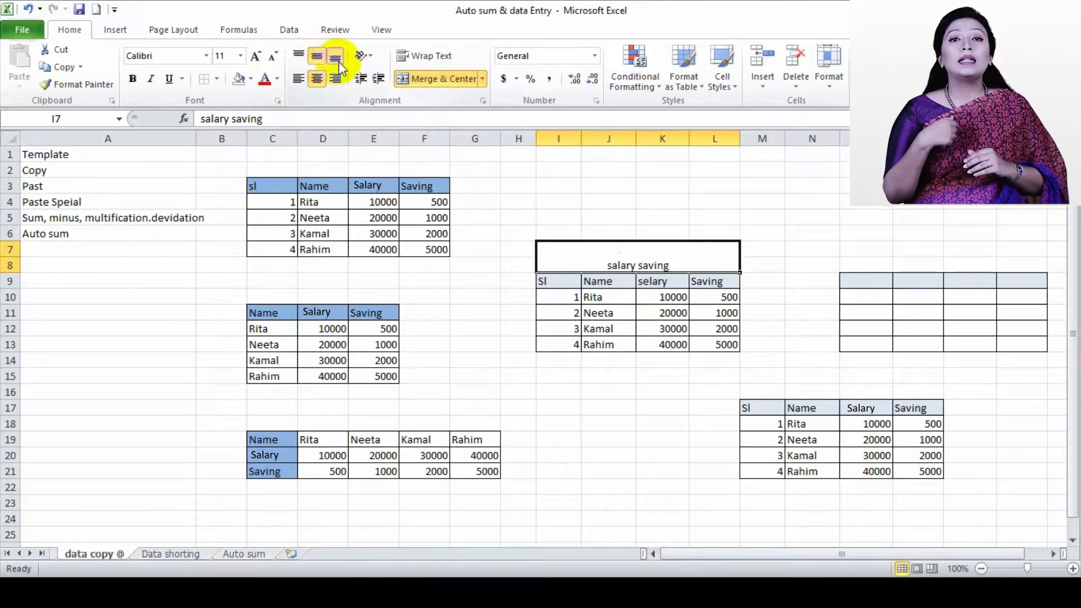
# Try top and bottom vertical alignment on the merged "salary saving" title, ending with middle alignment
pyautogui.click(298, 56)
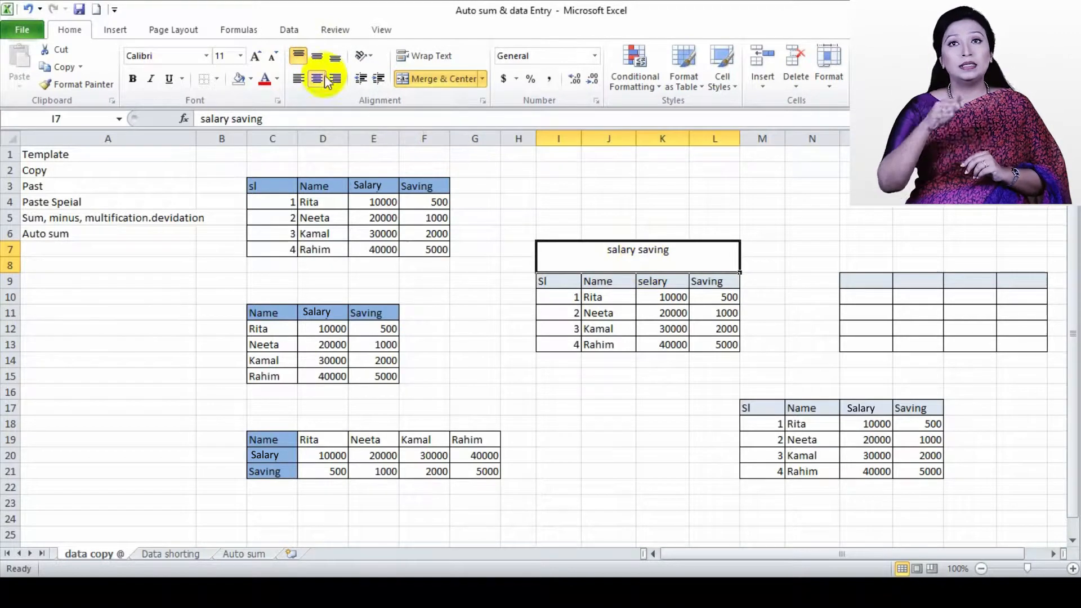
pyautogui.click(317, 56)
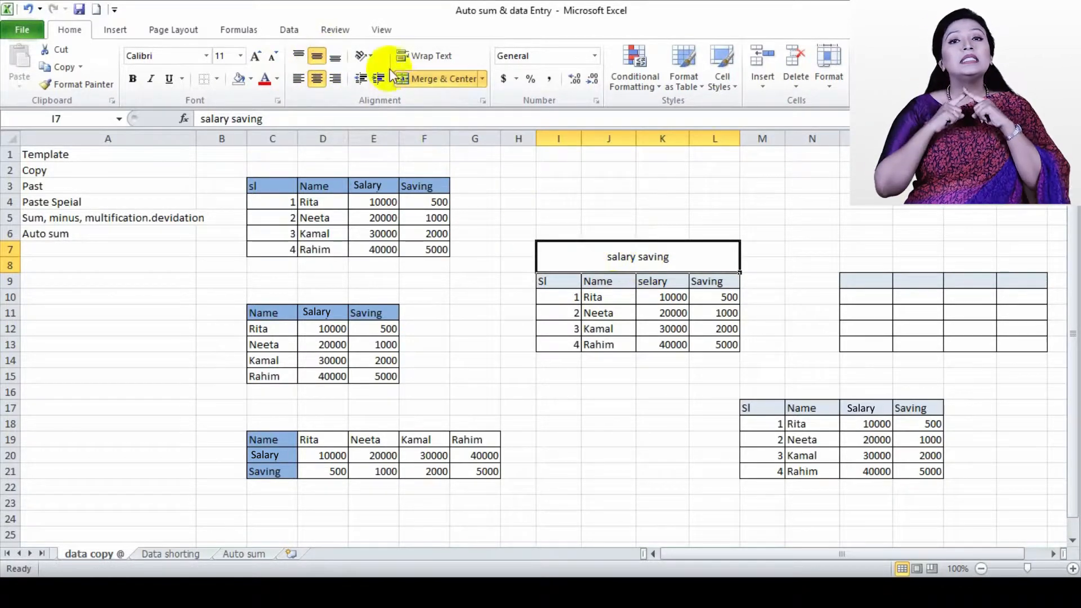
pyautogui.click(335, 57)
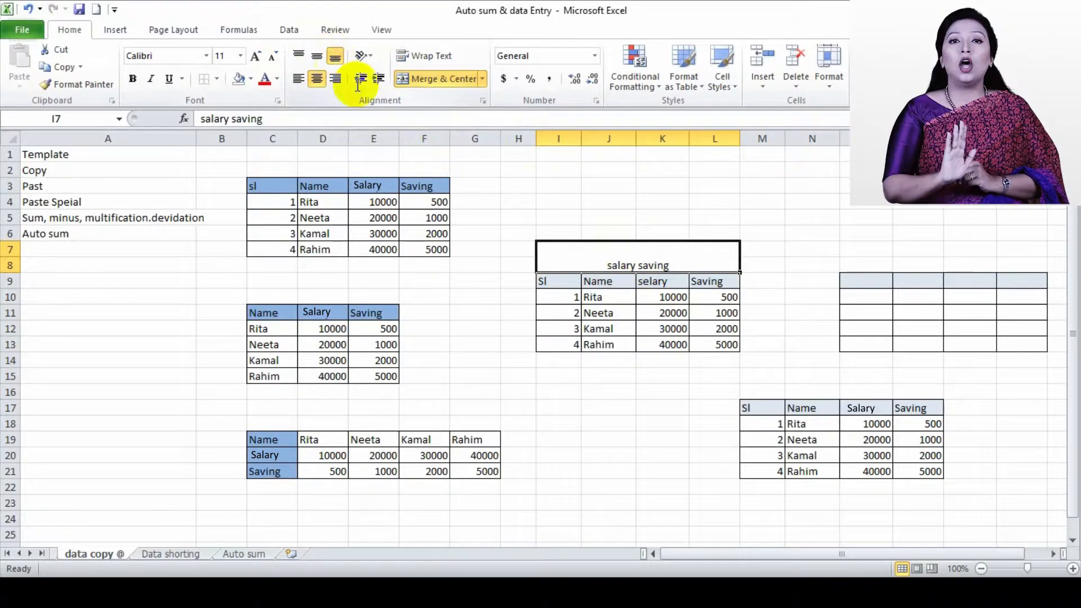
pyautogui.click(319, 56)
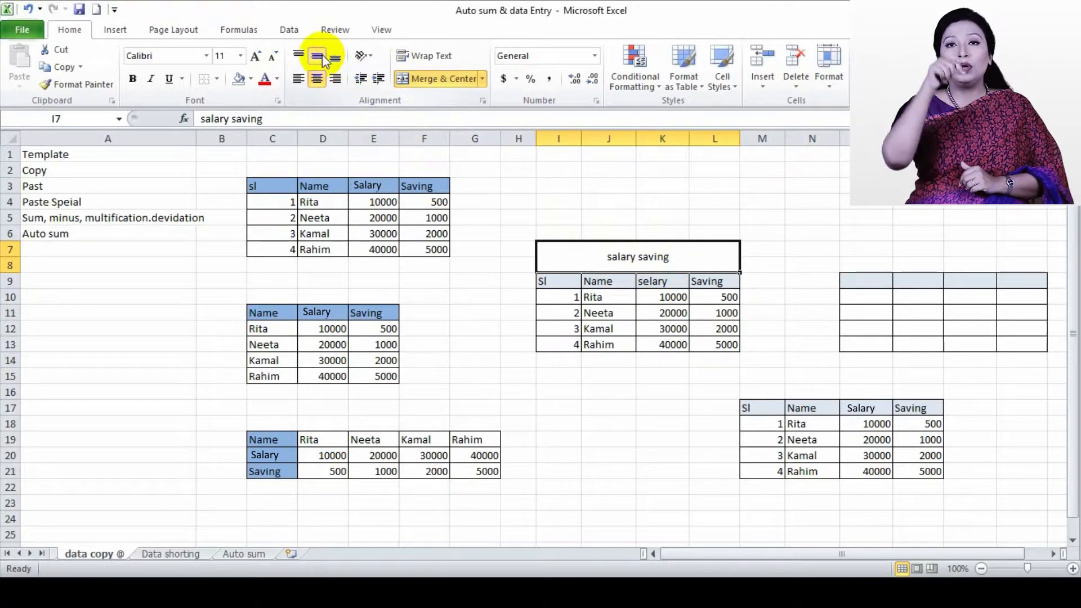
# Try left and right horizontal alignment on the merged title, ending with center alignment
pyautogui.click(302, 82)
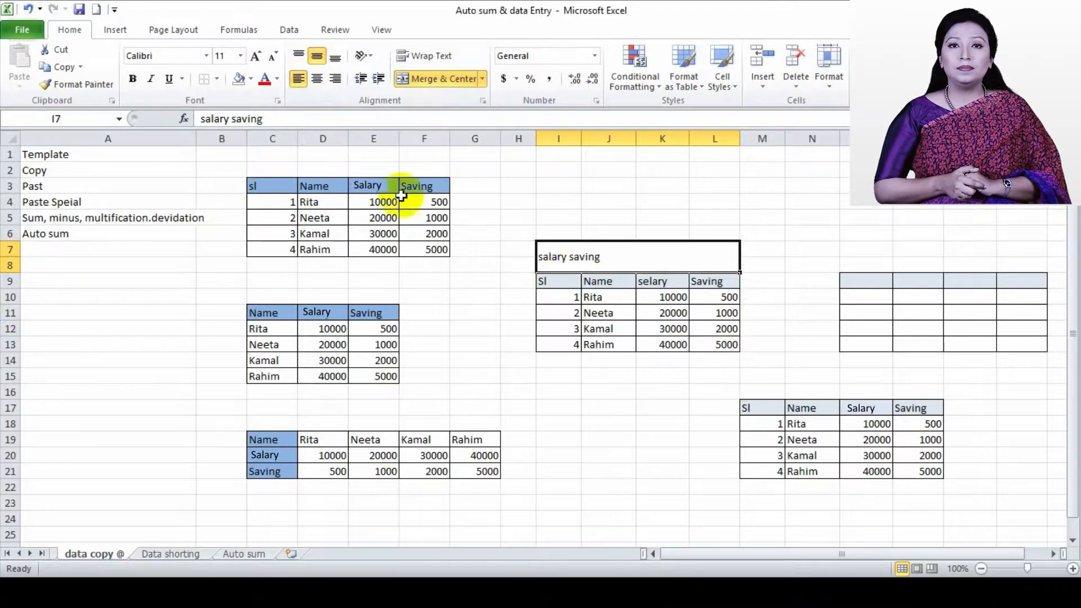
pyautogui.click(323, 79)
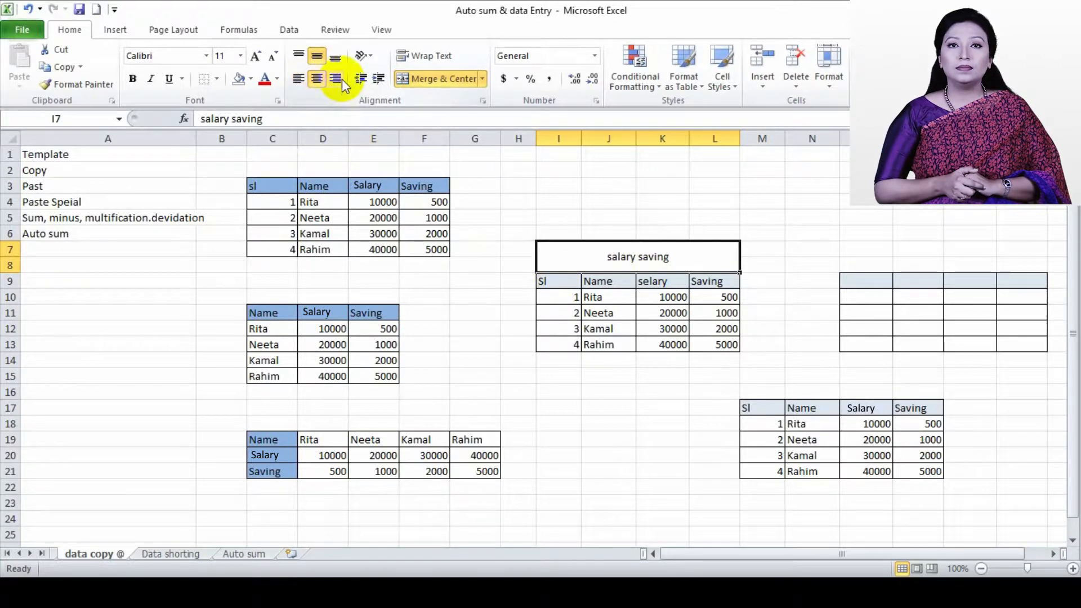
pyautogui.click(338, 79)
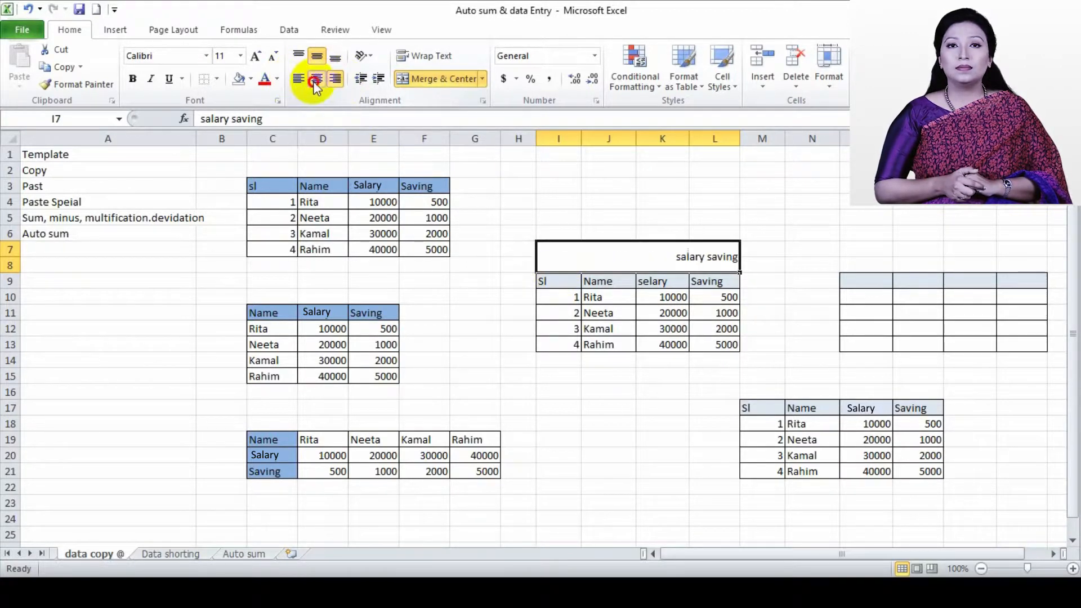
pyautogui.click(316, 79)
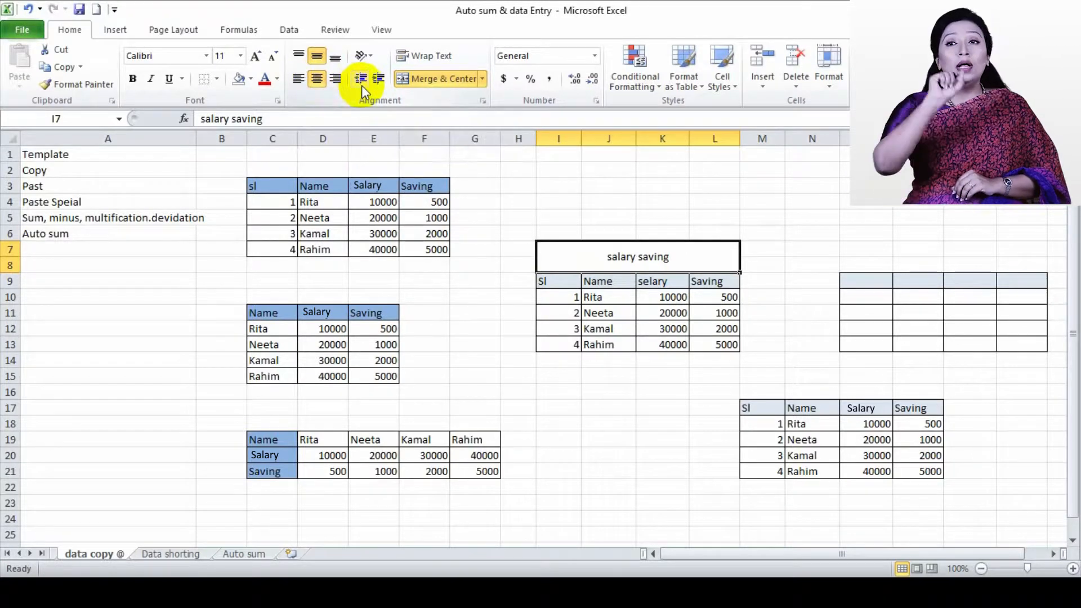
# Try a left-aligned title with an increased indent, and return it to center alignment
pyautogui.click(298, 80)
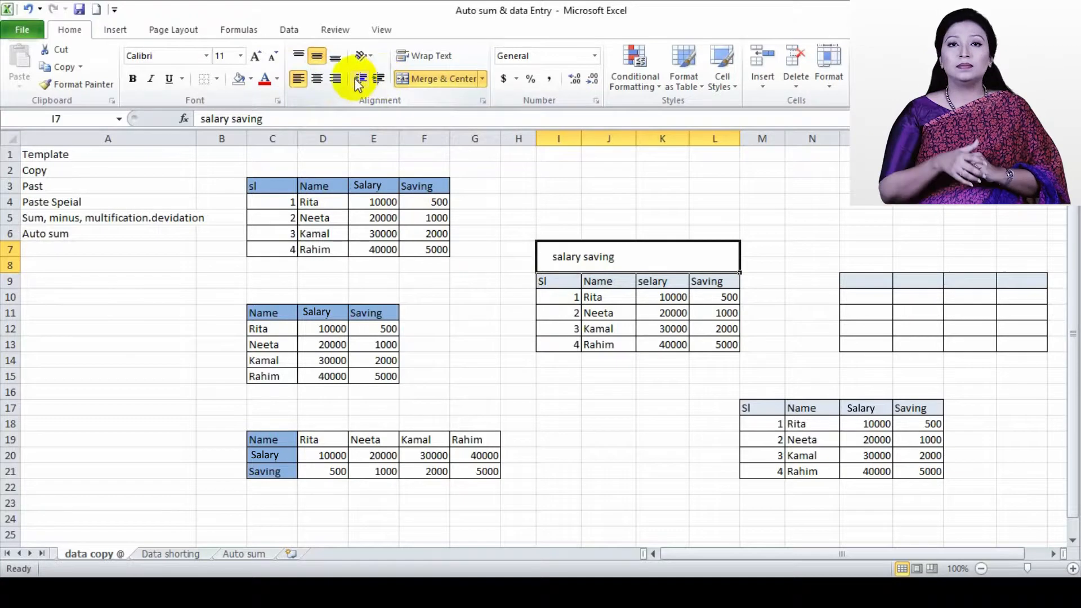
pyautogui.click(379, 80)
pyautogui.click(379, 80)
pyautogui.click(379, 80)
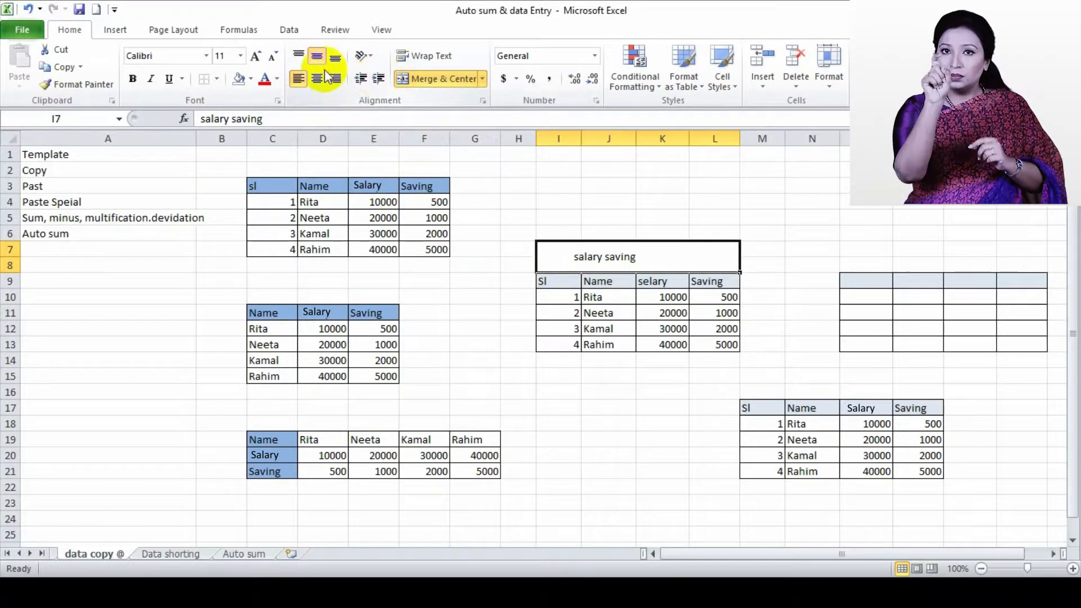
pyautogui.click(318, 79)
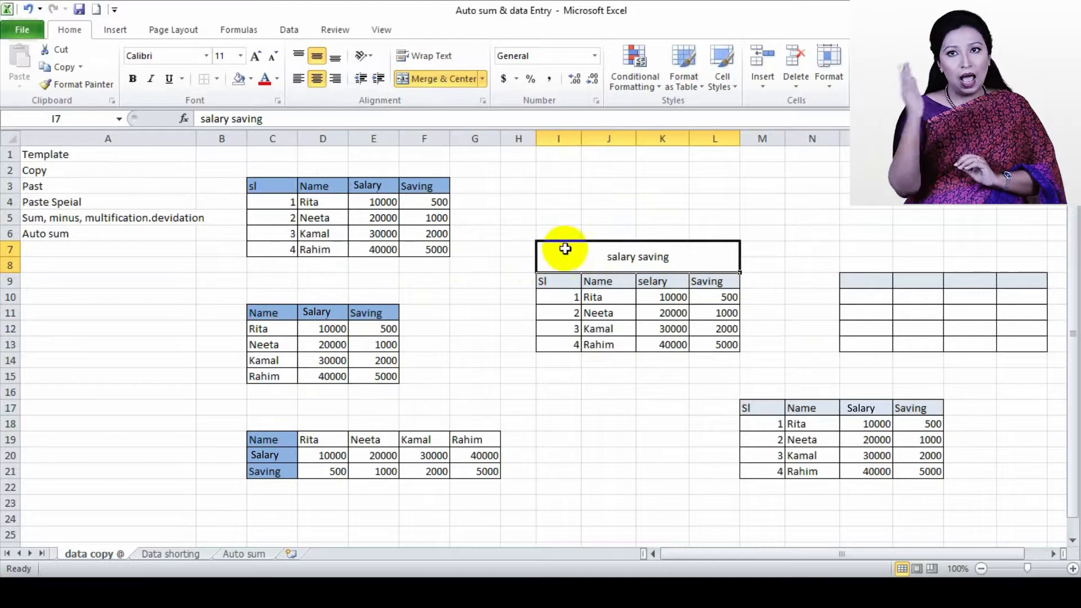
# Fill the merged title with a darker tan and apply All Borders to the title and table in I7:L13
pyautogui.click(250, 79)
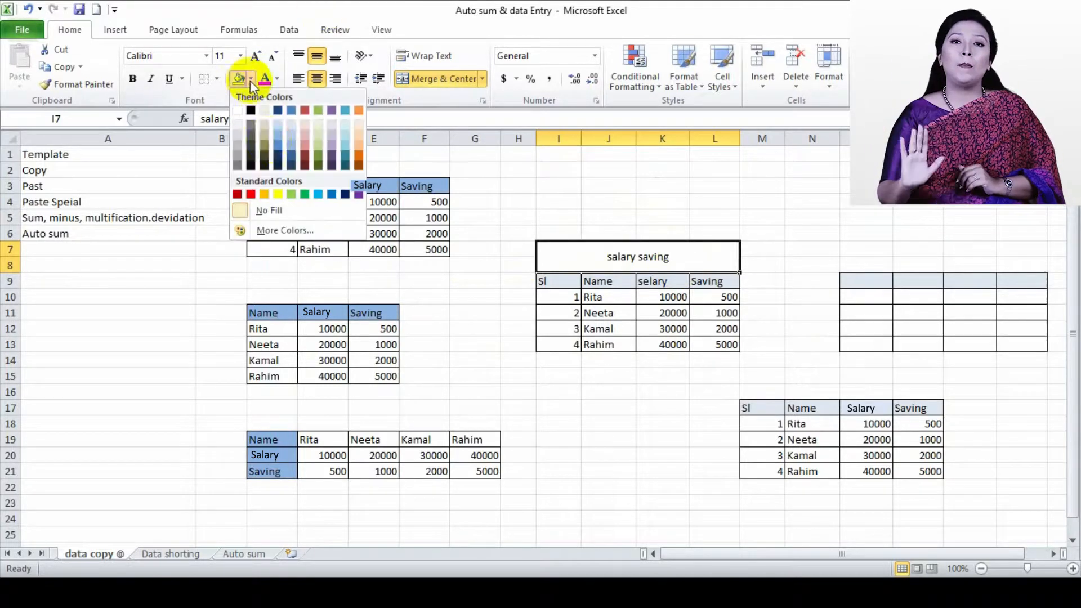
pyautogui.click(266, 132)
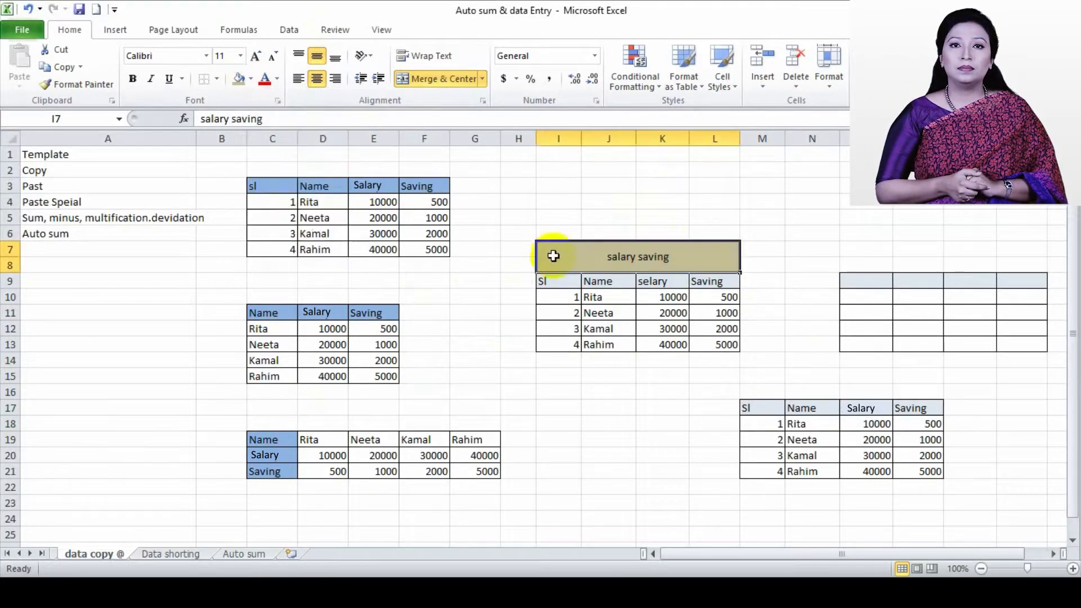
pyautogui.moveTo(545, 246); pyautogui.dragTo(619, 344)
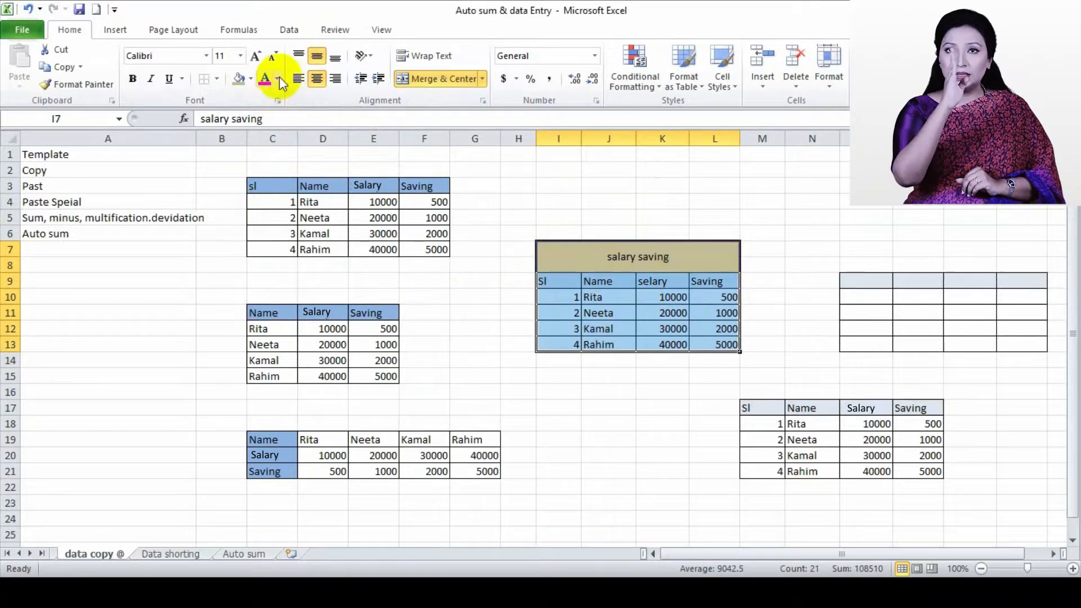
pyautogui.click(217, 79)
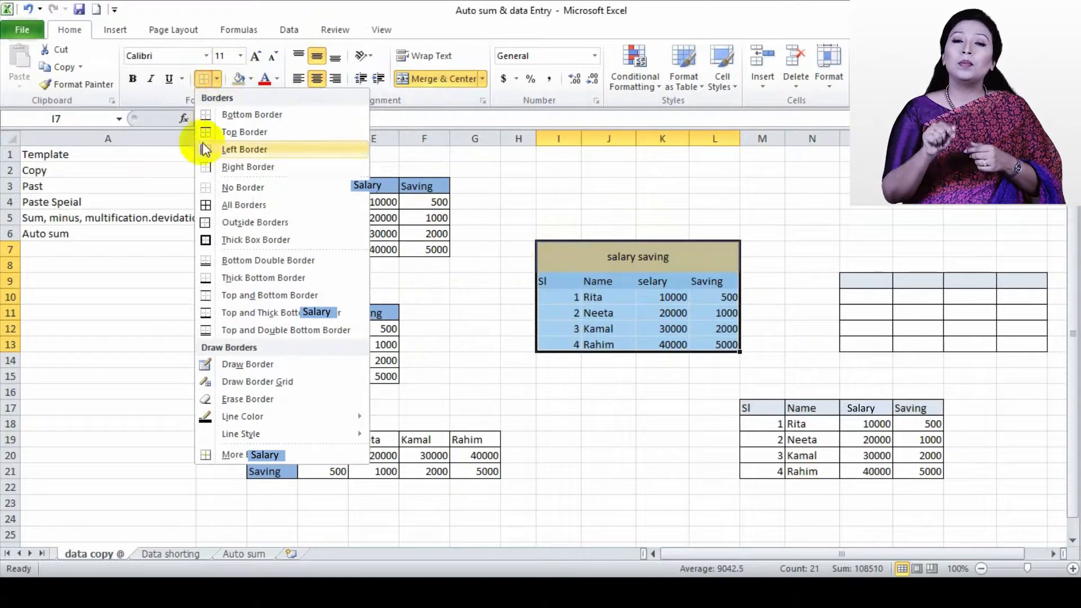
pyautogui.click(219, 205)
pyautogui.click(647, 201)
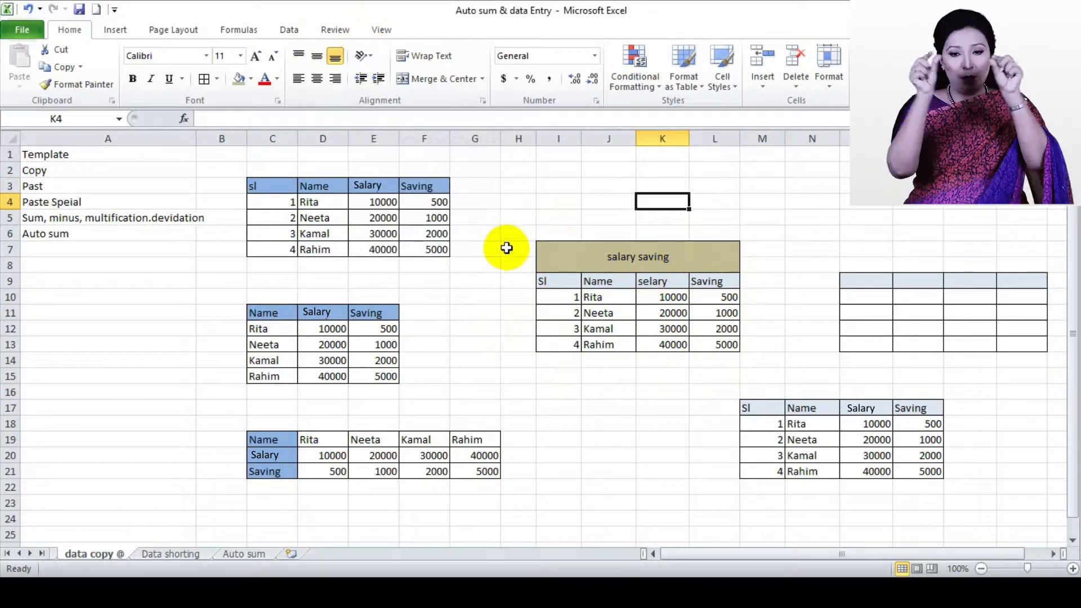
# Enter "salary saving" in H9, beside the titled table
pyautogui.click(517, 304)
pyautogui.click(657, 258)
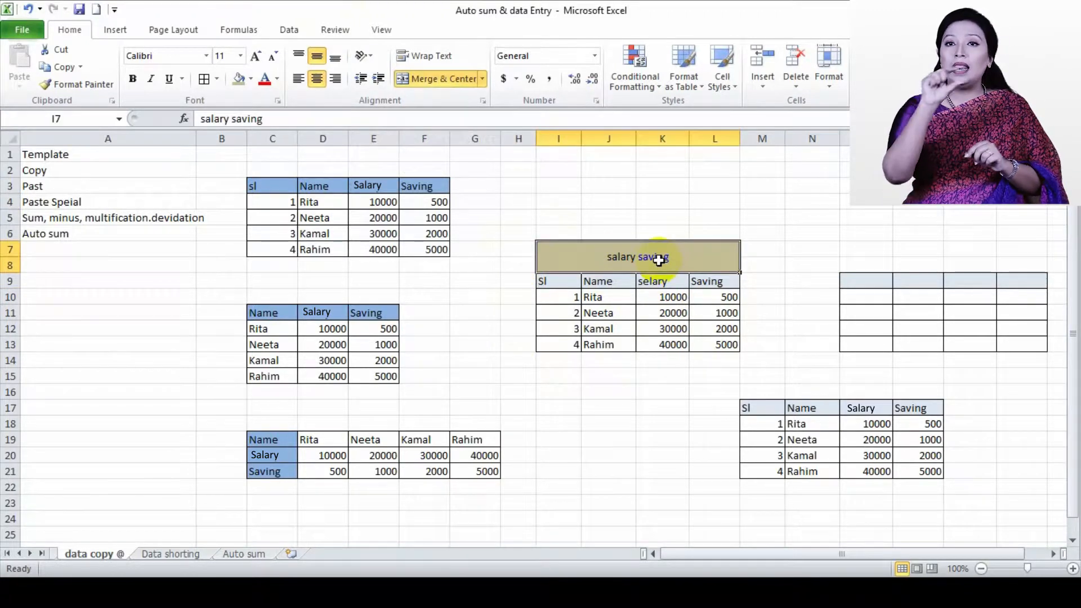
pyautogui.moveTo(514, 282); pyautogui.dragTo(514, 350)
pyautogui.click(517, 357)
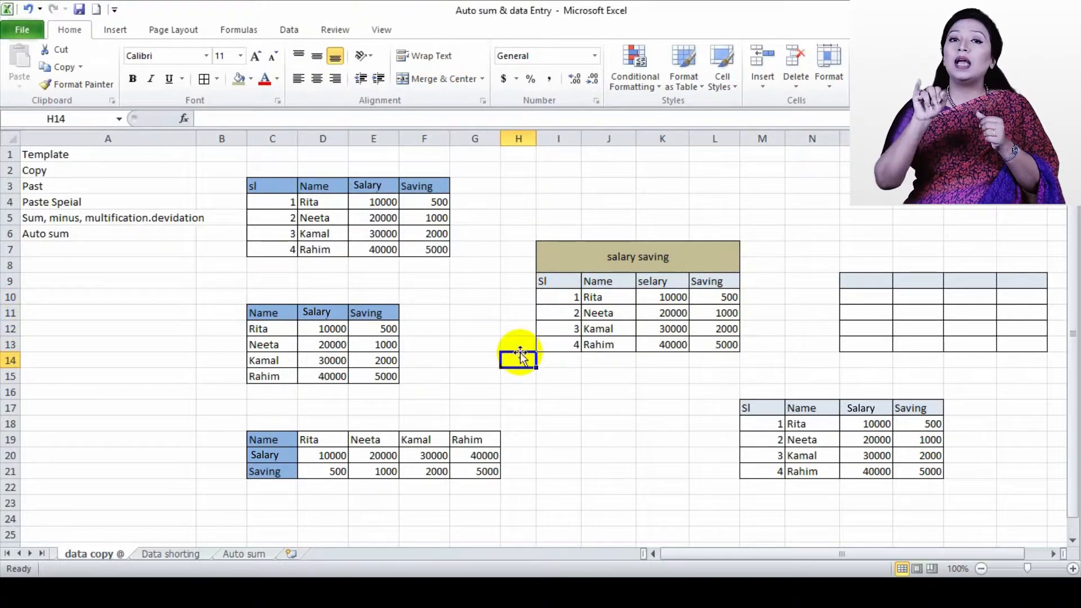
pyautogui.moveTo(510, 288); pyautogui.dragTo(512, 341)
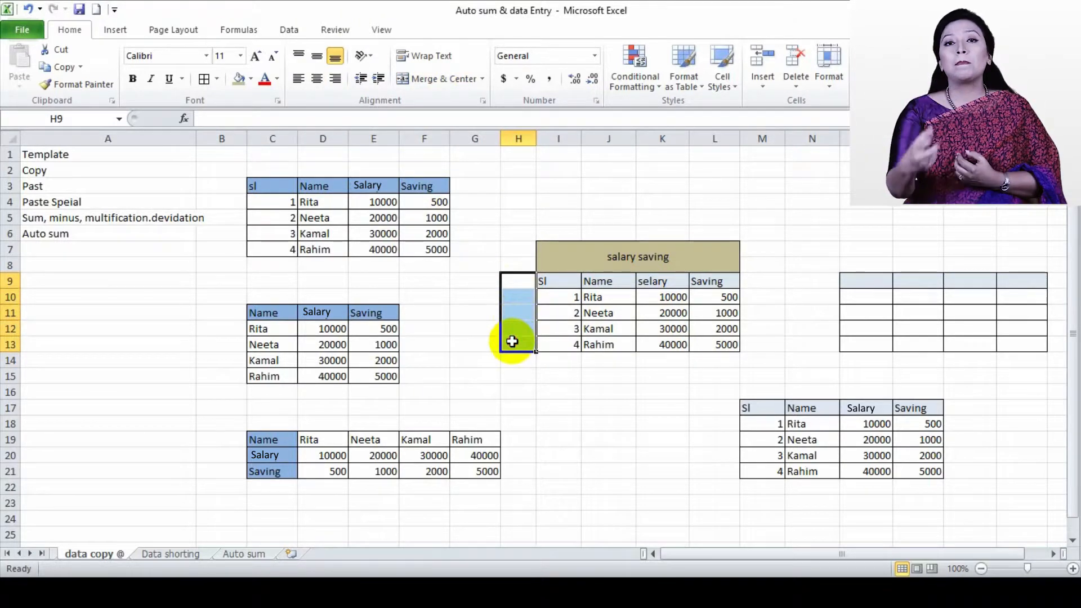
pyautogui.write('sa')
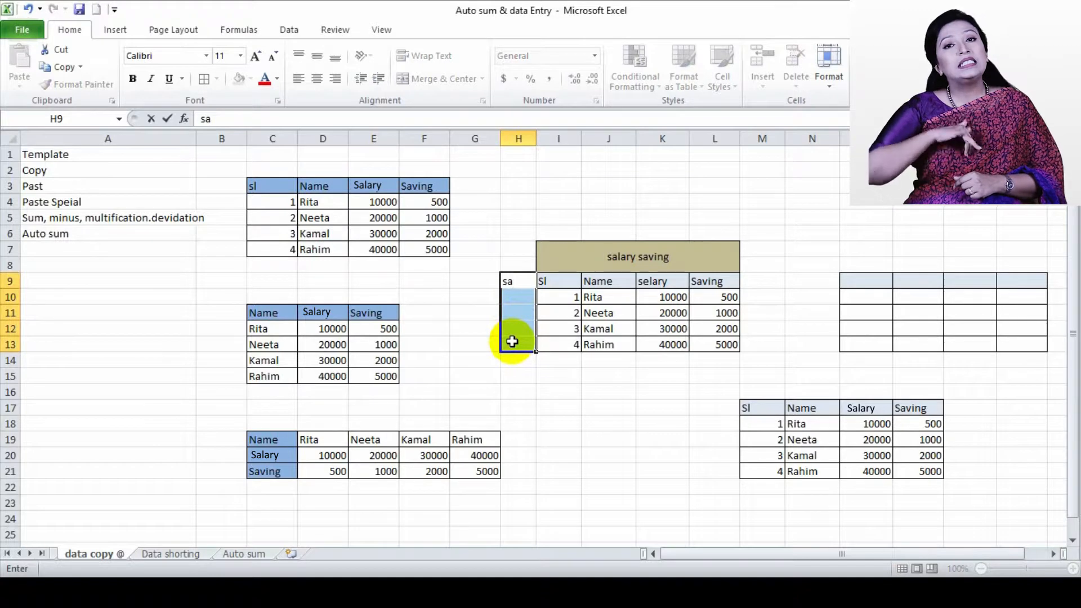
pyautogui.write('lary sa')
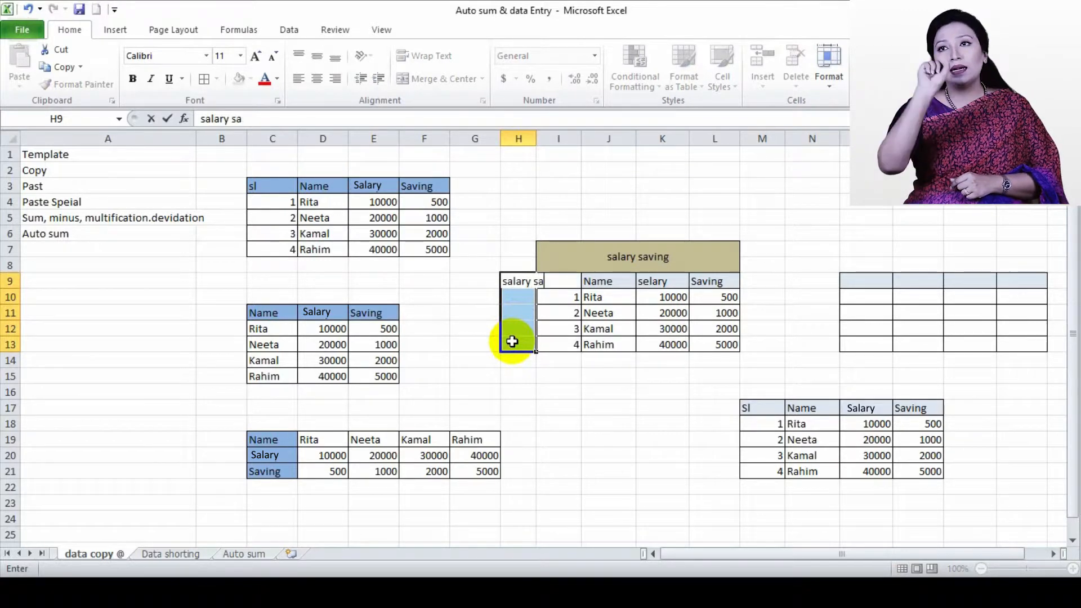
pyautogui.write('ving')
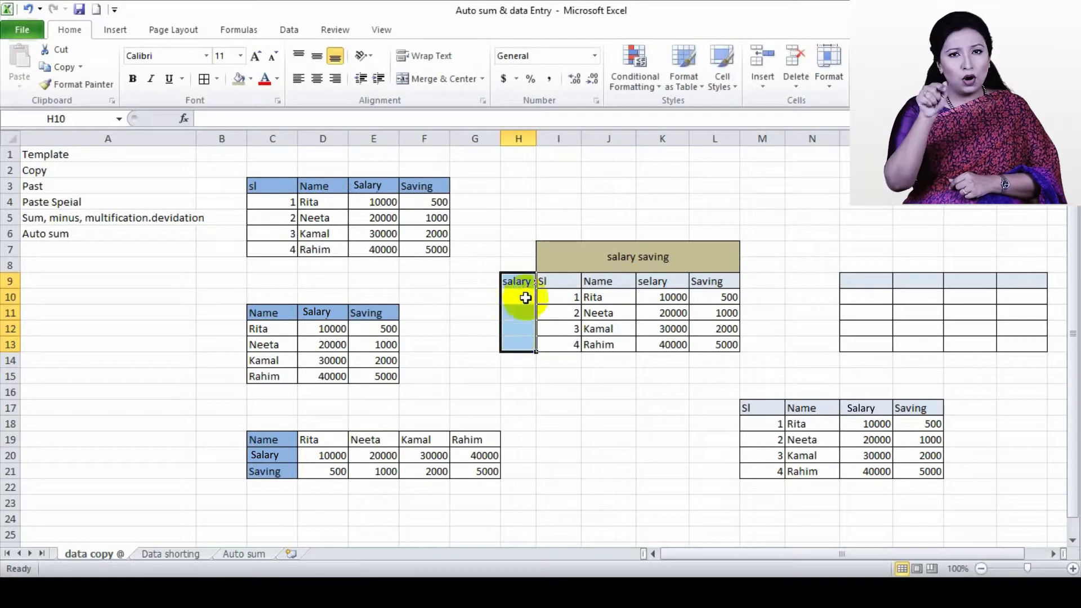
# Merge and center H9:H13 and set its text orientation to Rotate Text Up
pyautogui.moveTo(514, 280); pyautogui.dragTo(518, 345)
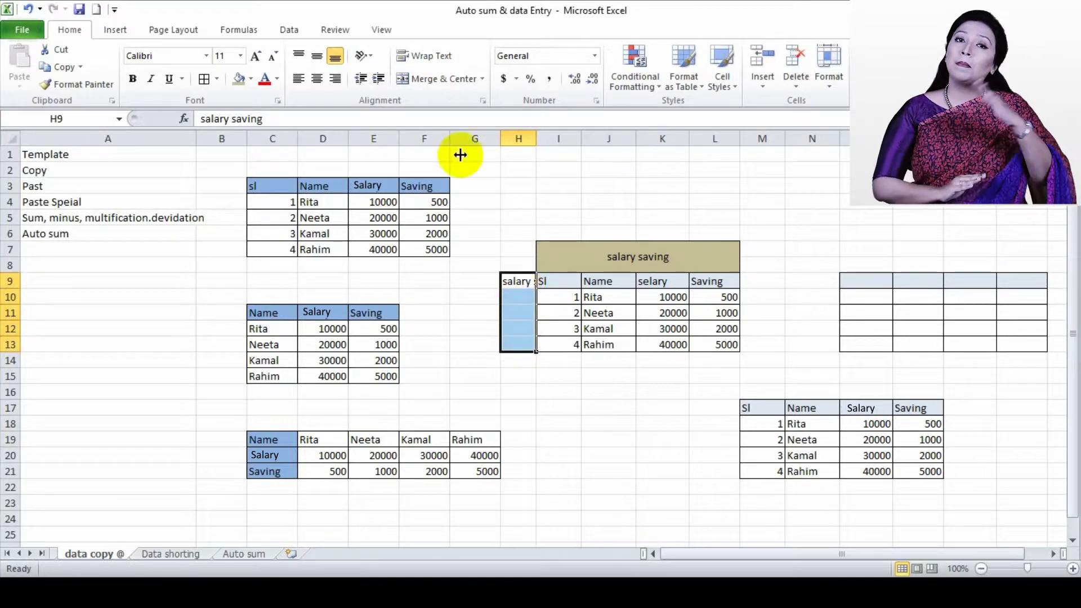
pyautogui.click(409, 79)
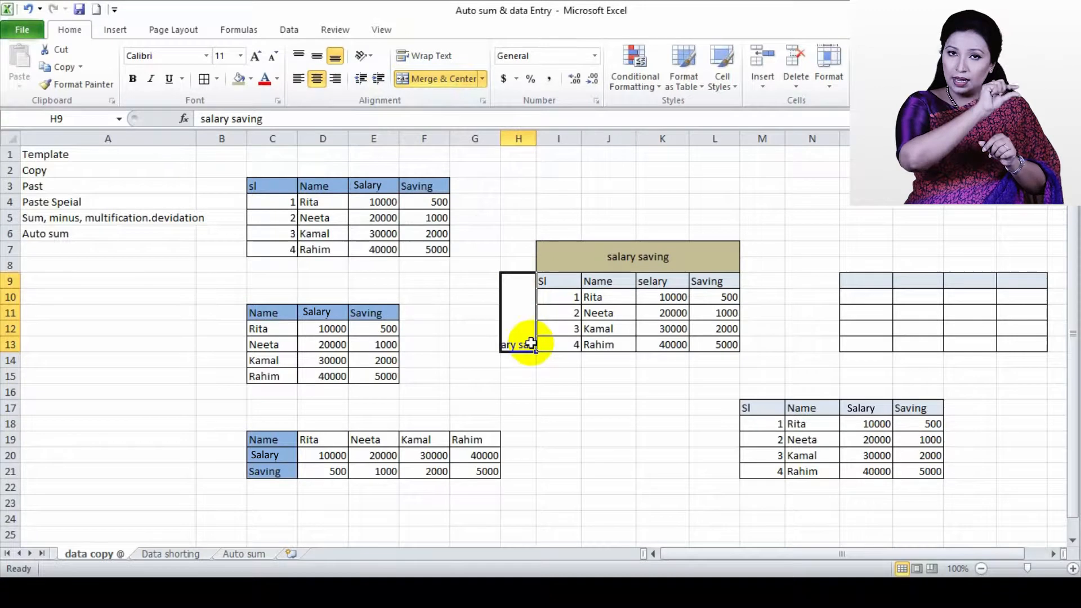
pyautogui.click(371, 57)
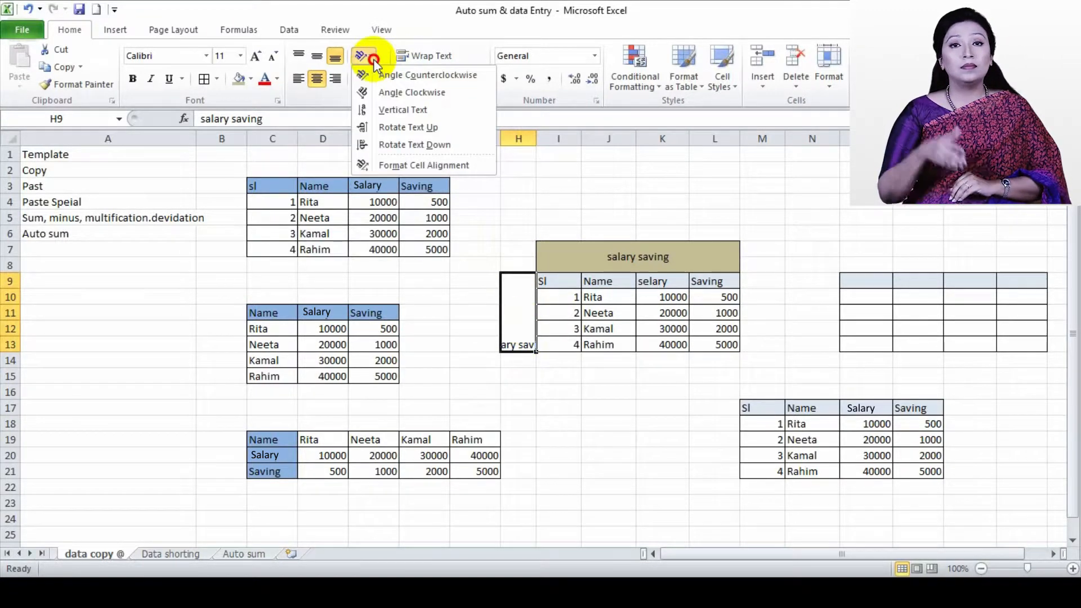
pyautogui.click(414, 128)
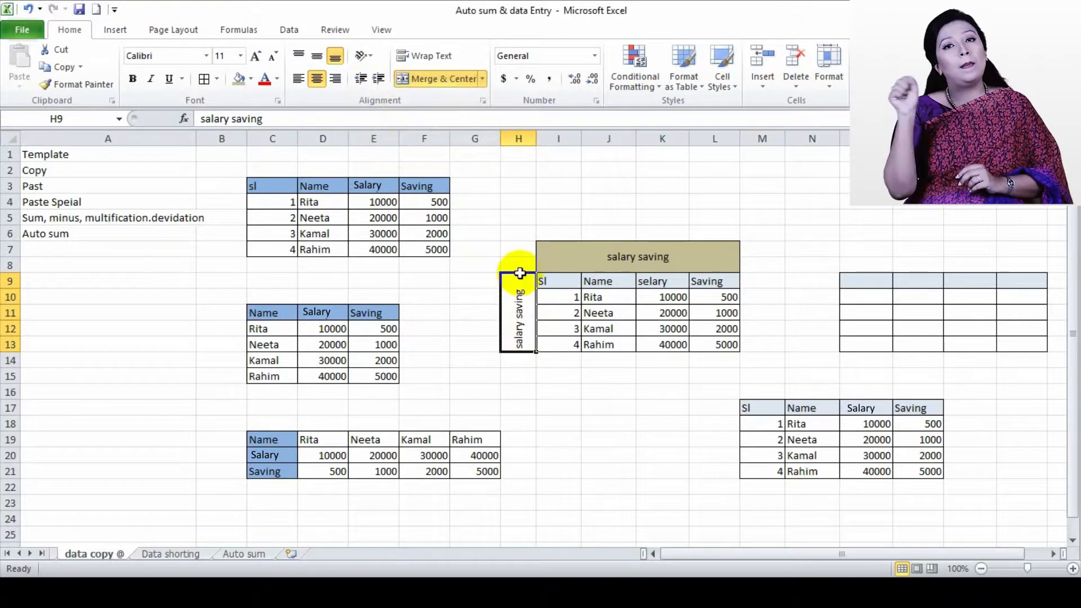
# Try the Vertical Text orientation on the merged side label, and switch back to Rotate Text Up
pyautogui.click(365, 61)
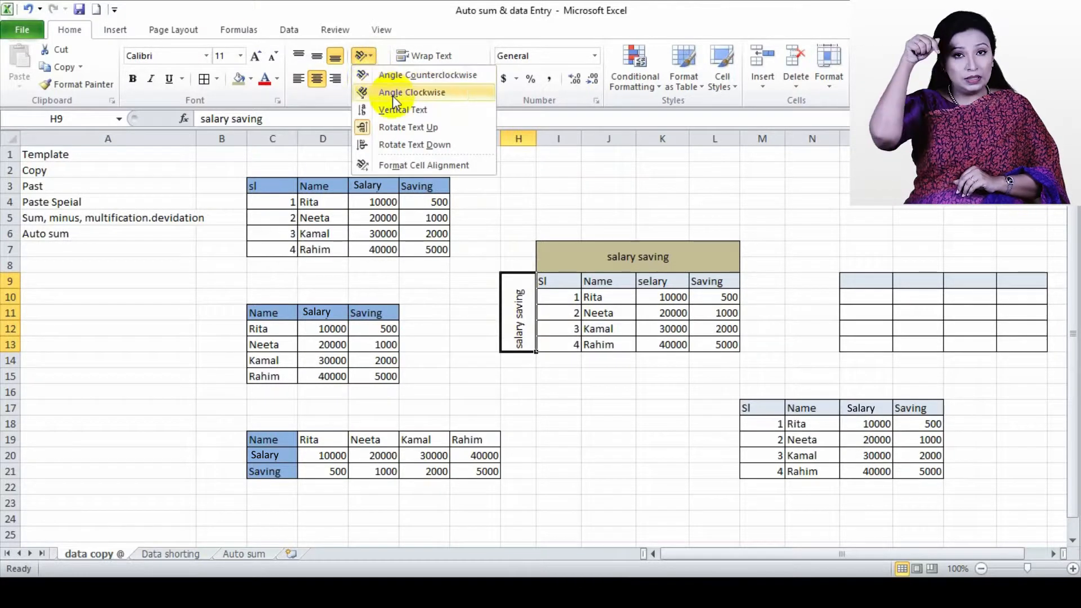
pyautogui.click(396, 110)
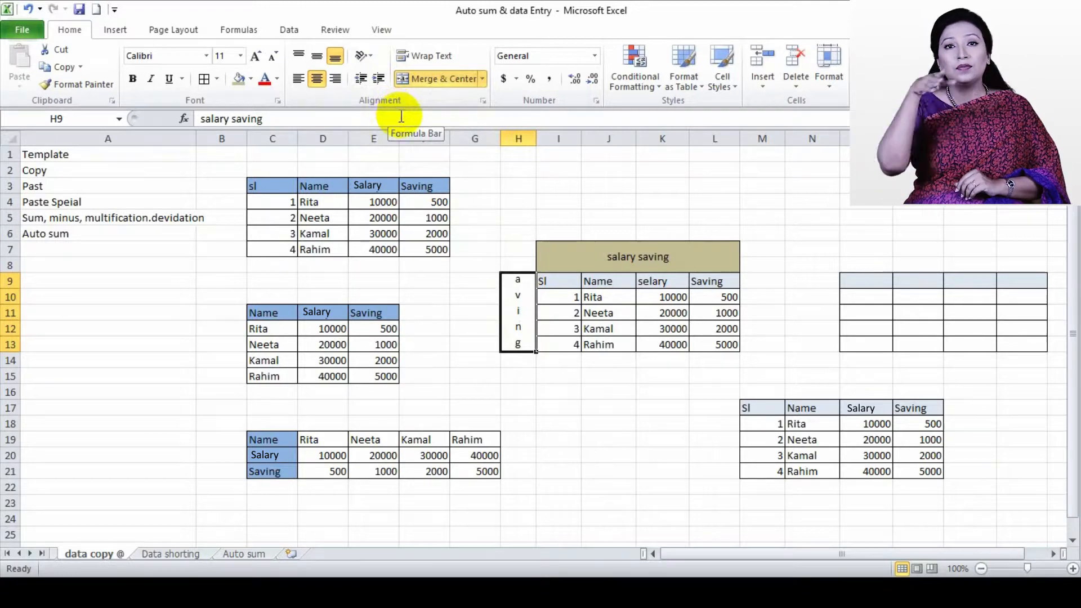
pyautogui.click(363, 56)
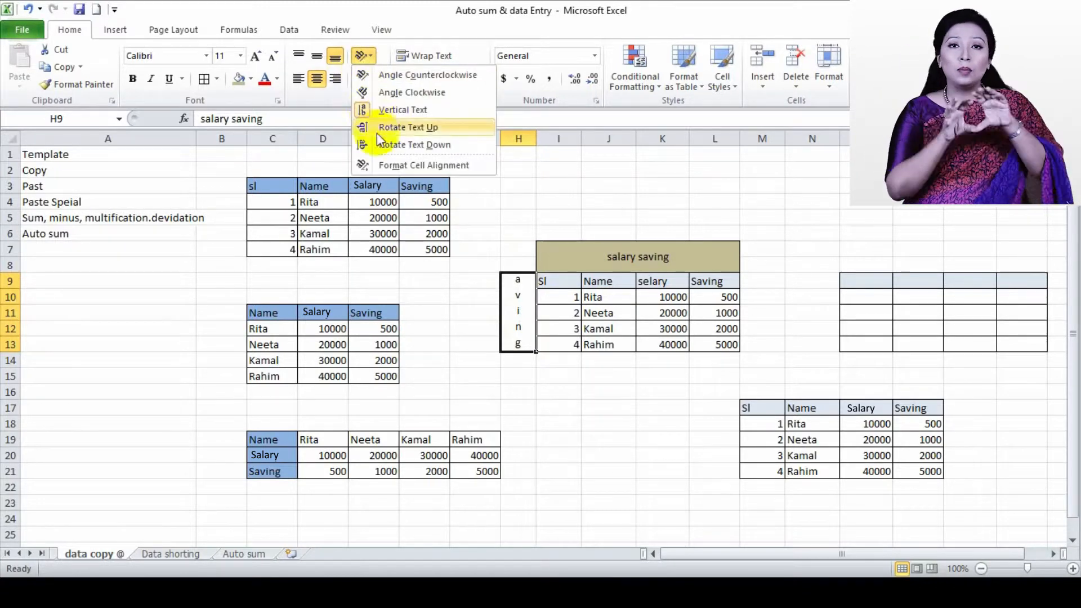
pyautogui.click(393, 128)
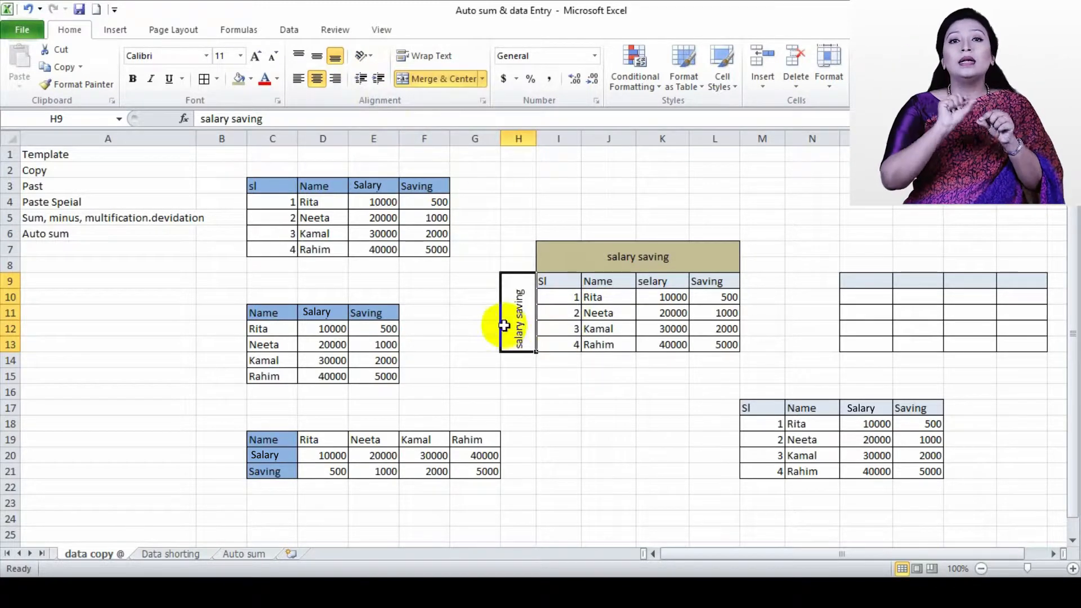
# Middle-align the rotated side label in H9:H13 and fill it with the same darker tan as the title
pyautogui.click(318, 59)
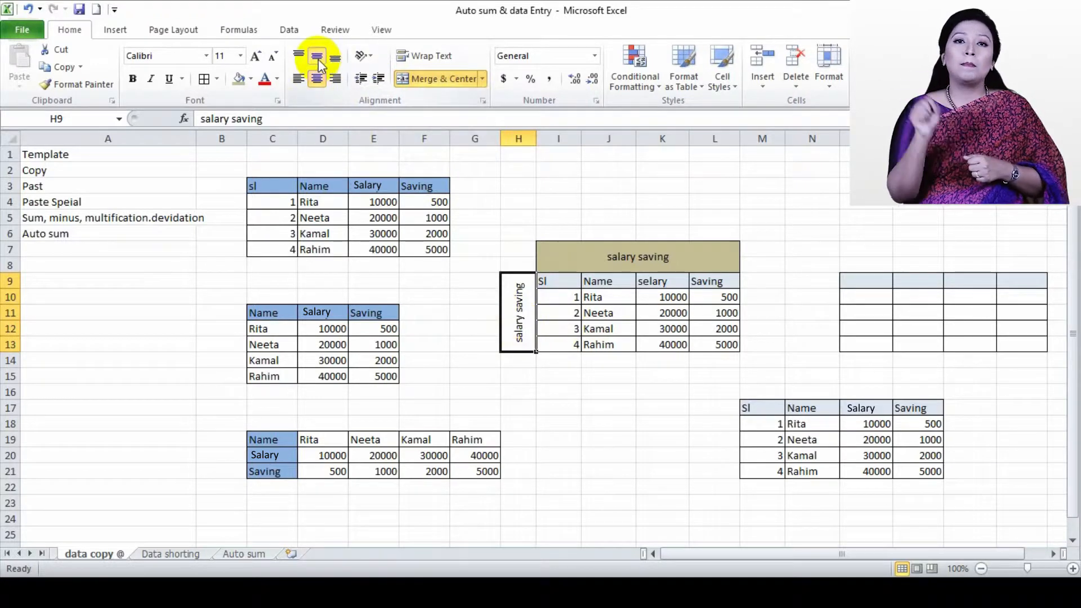
pyautogui.click(250, 79)
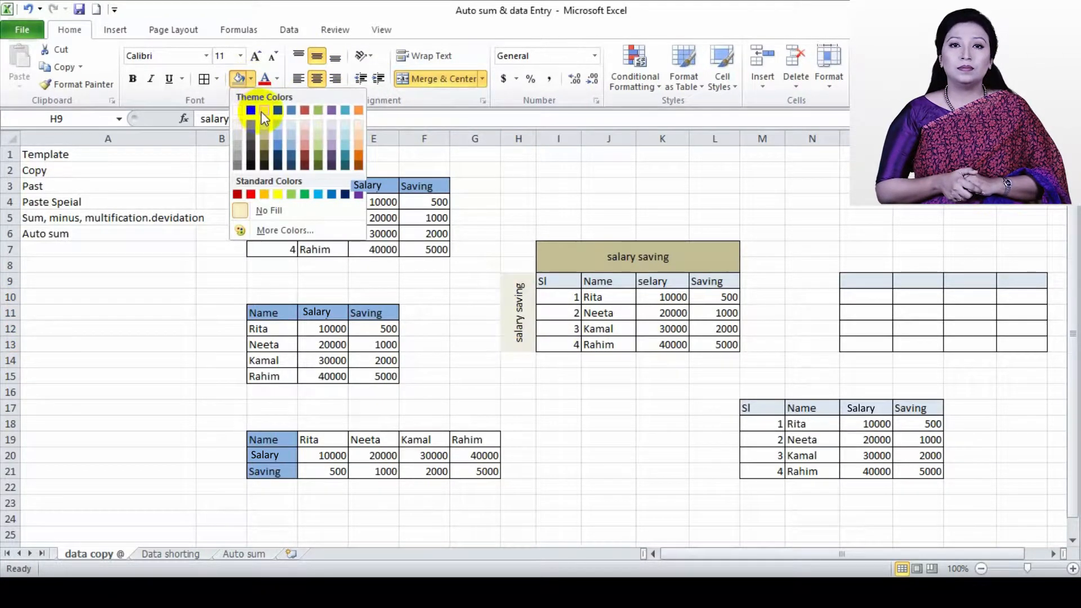
pyautogui.click(263, 128)
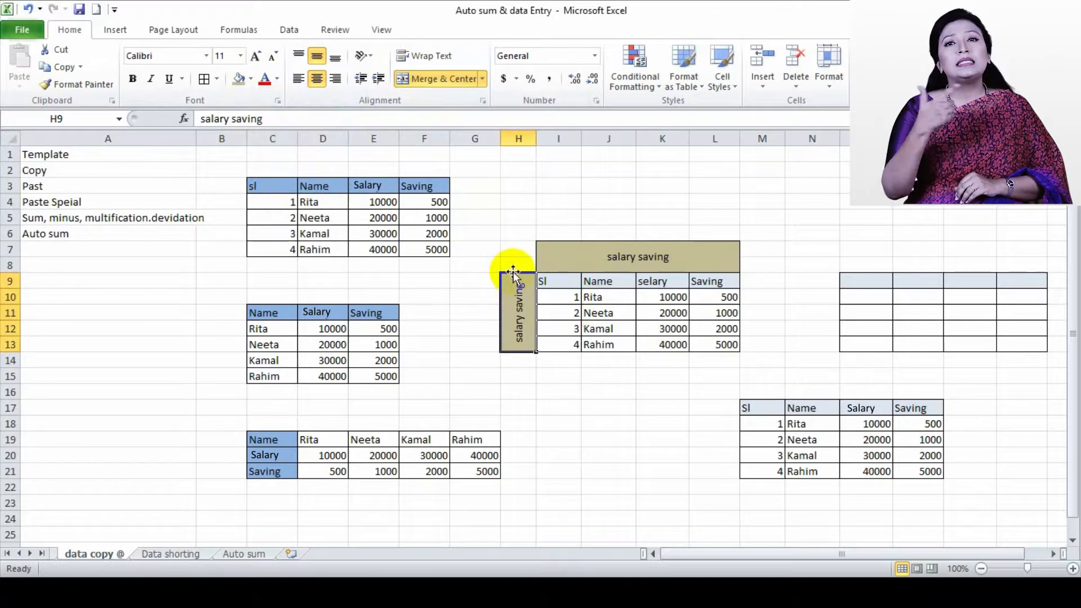
pyautogui.moveTo(522, 272); pyautogui.dragTo(697, 312)
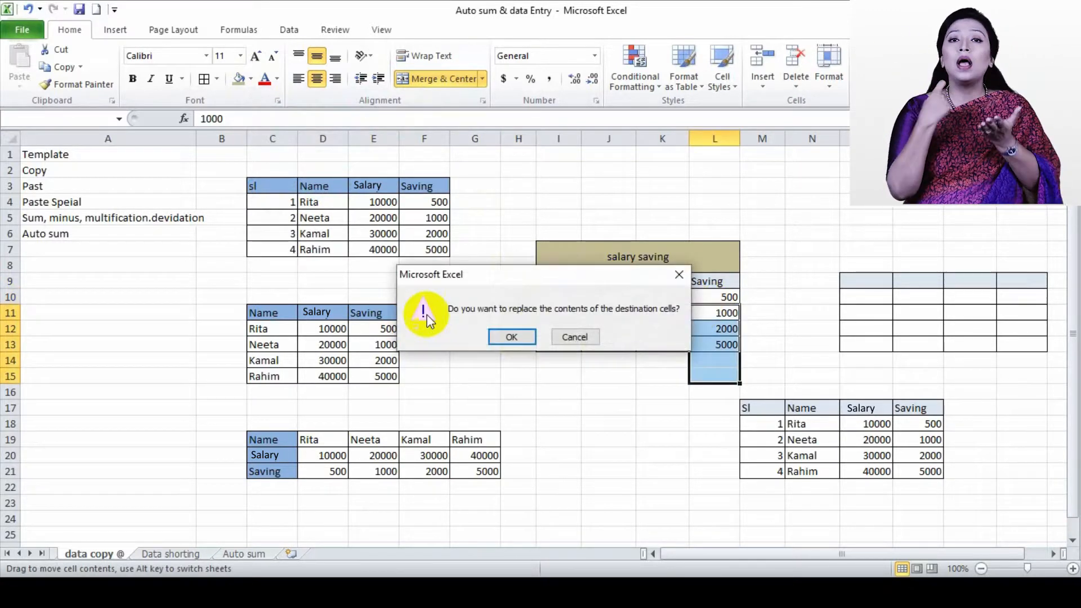
pyautogui.click(573, 335)
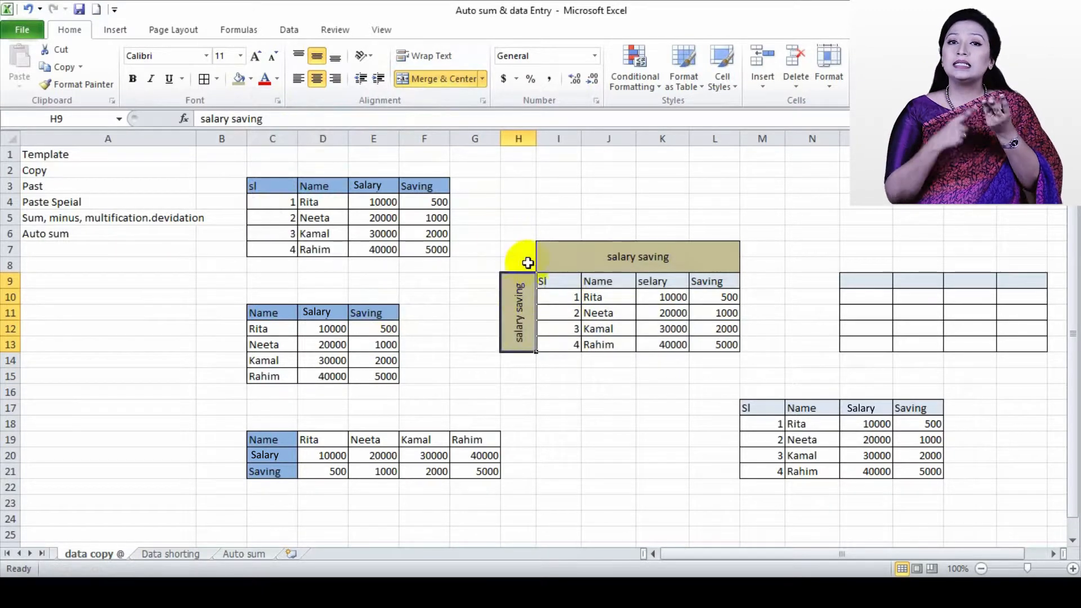
pyautogui.moveTo(509, 280); pyautogui.dragTo(696, 311)
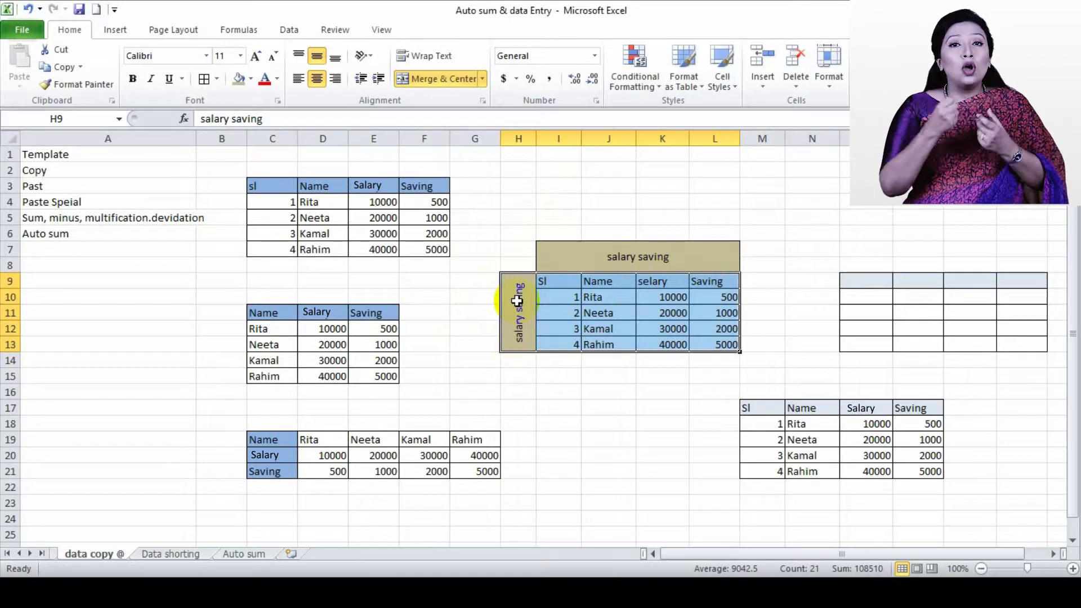
pyautogui.click(360, 56)
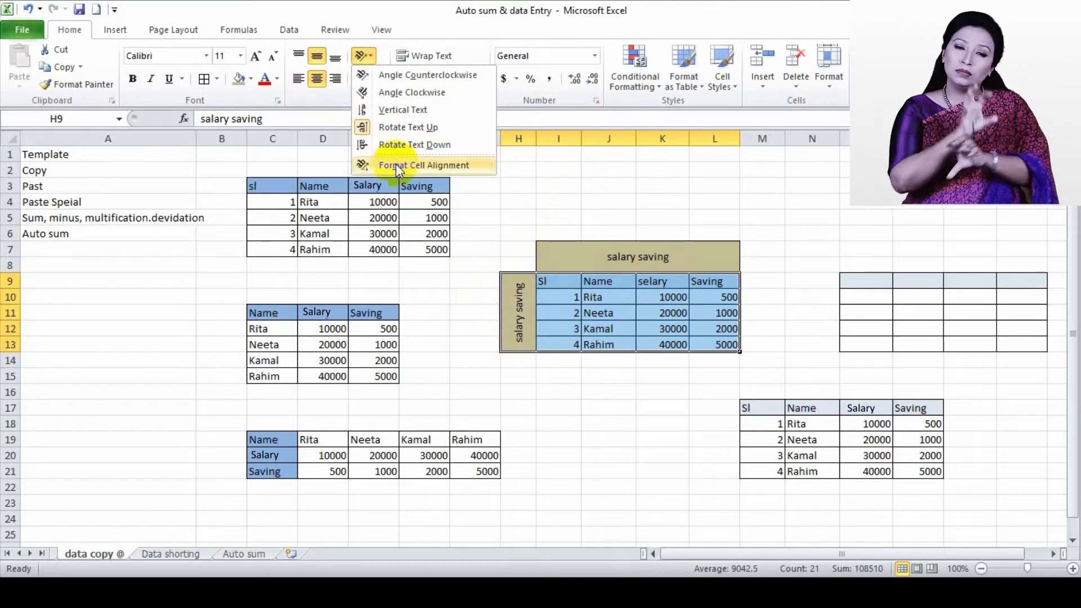
pyautogui.click(575, 430)
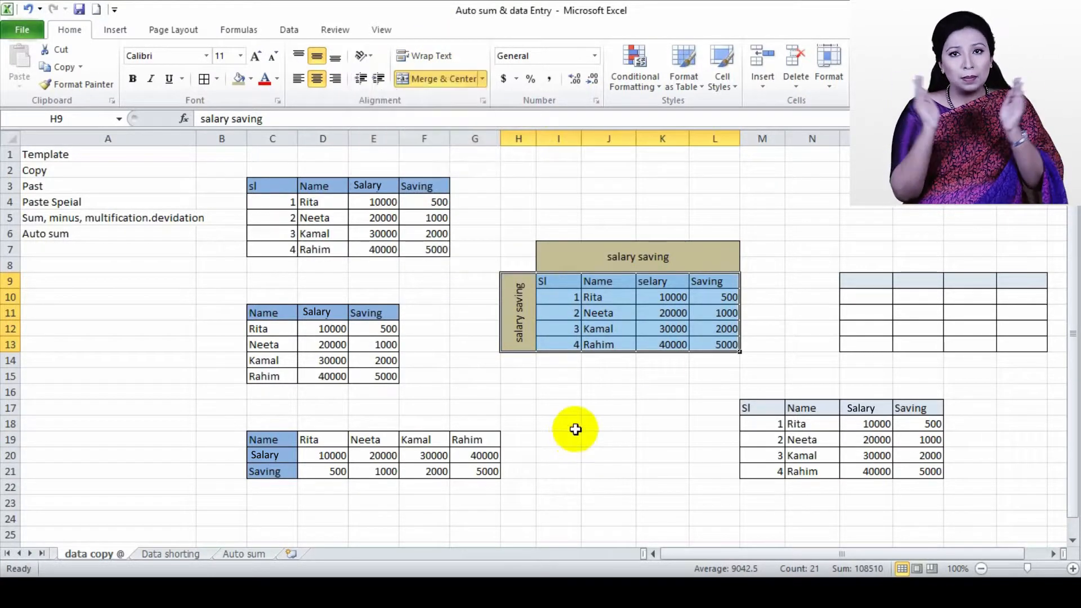
# Enter "movie invntory" in cell E33, in the empty area below the tables
pyautogui.scroll(-2, 662, 361)
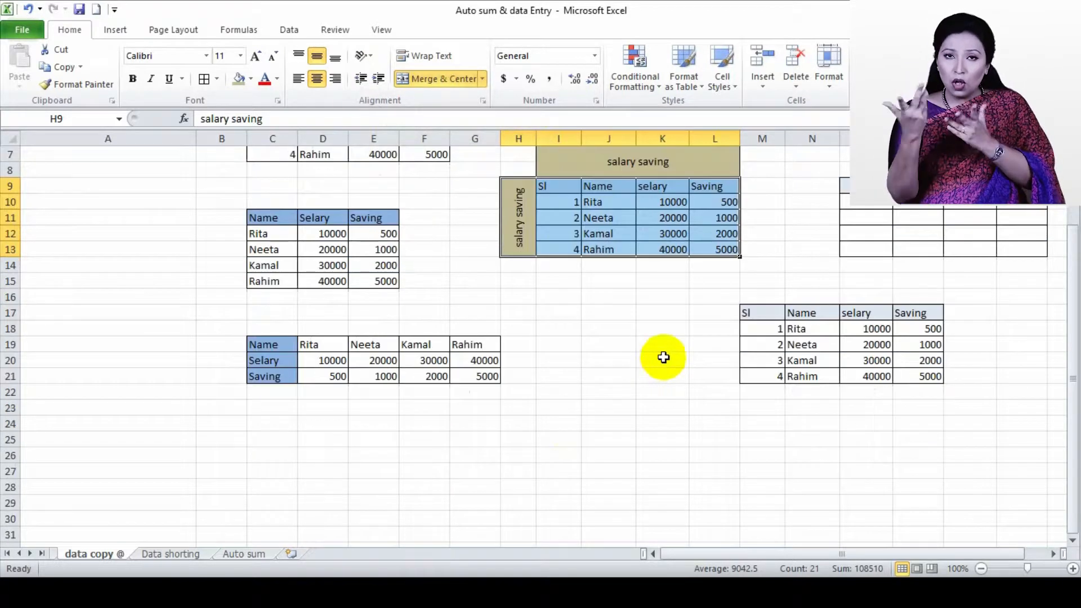
pyautogui.scroll(2, 663, 357)
pyautogui.scroll(-9, 568, 371)
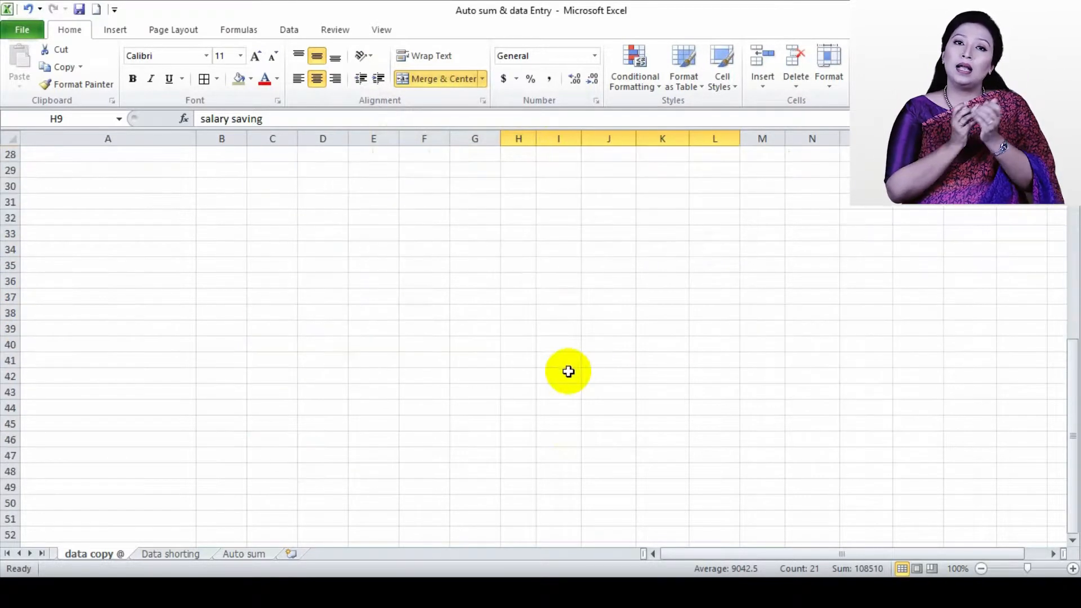
pyautogui.scroll(1, 361, 284)
pyautogui.click(360, 285)
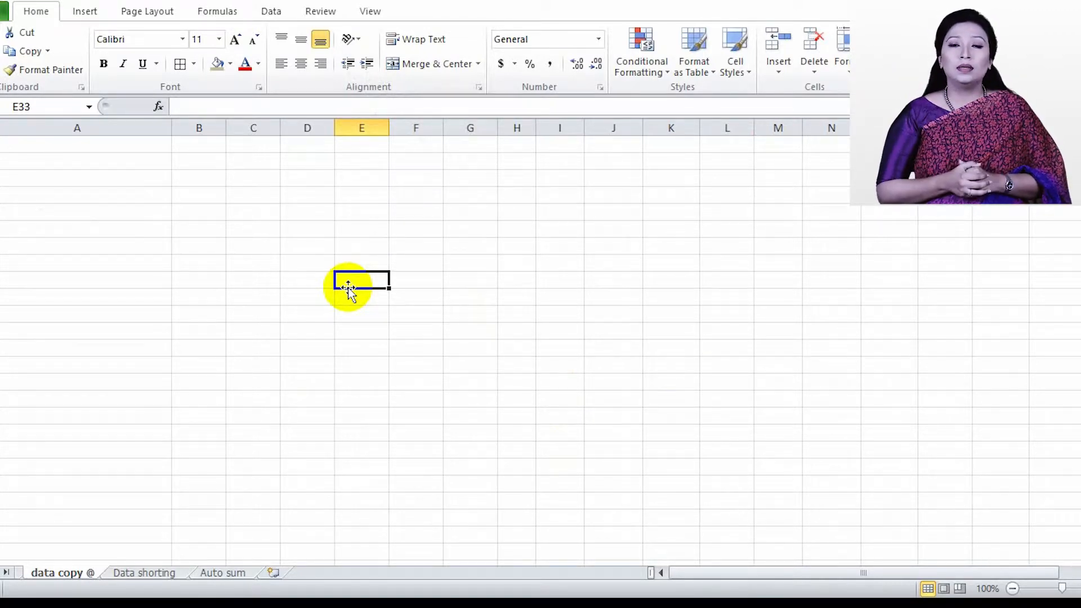
pyautogui.write('mov')
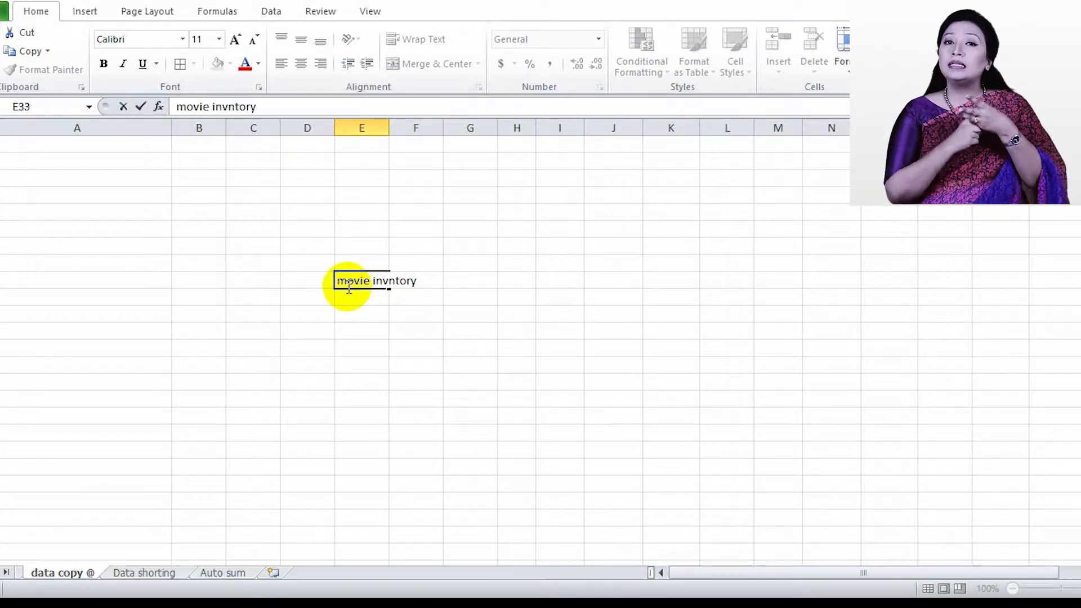
pyautogui.write('ie invntory')
pyautogui.click(423, 330)
pyautogui.click(401, 281)
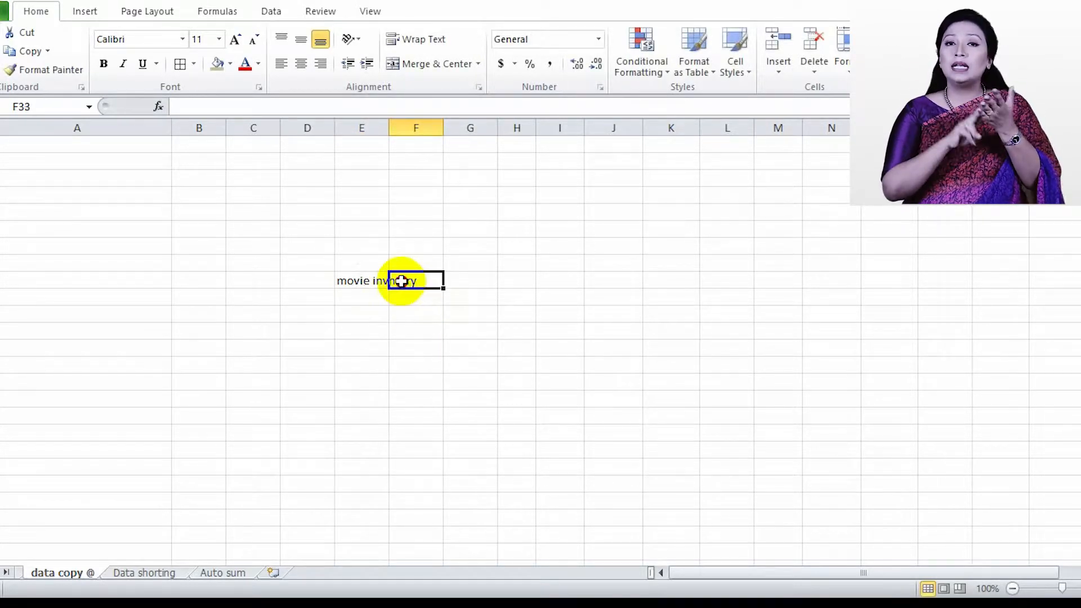
# Wrap the text in E33 and apply Merge & Center to the cell
pyautogui.click(358, 280)
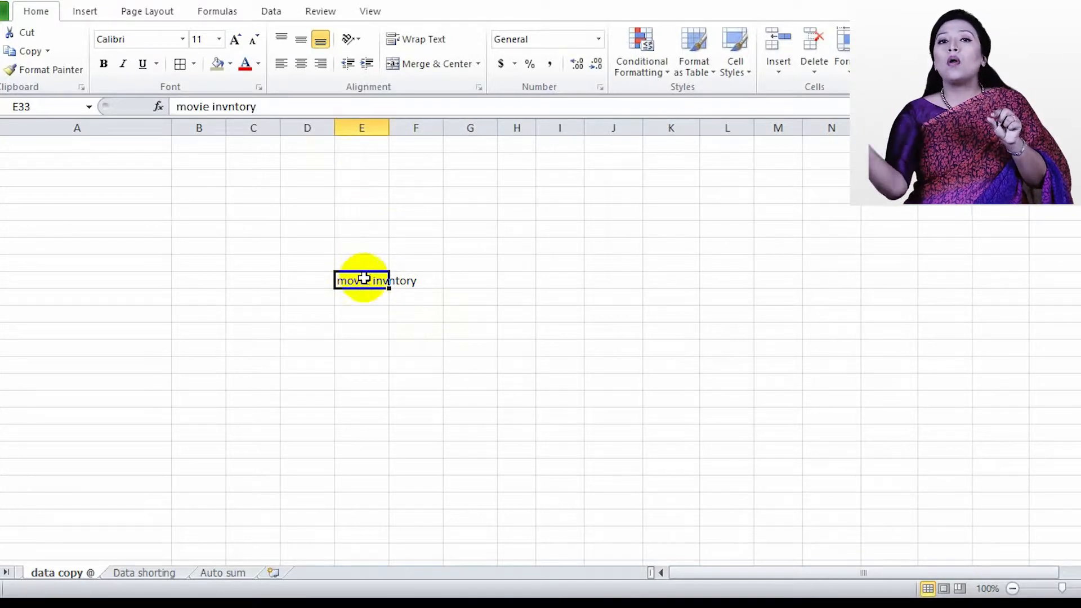
pyautogui.click(416, 45)
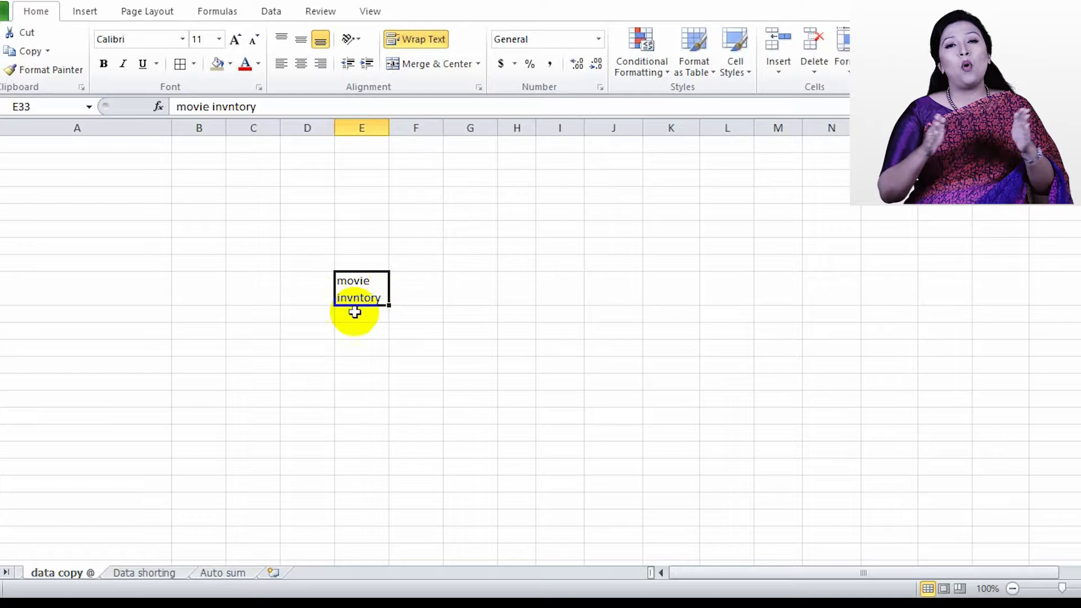
pyautogui.click(413, 63)
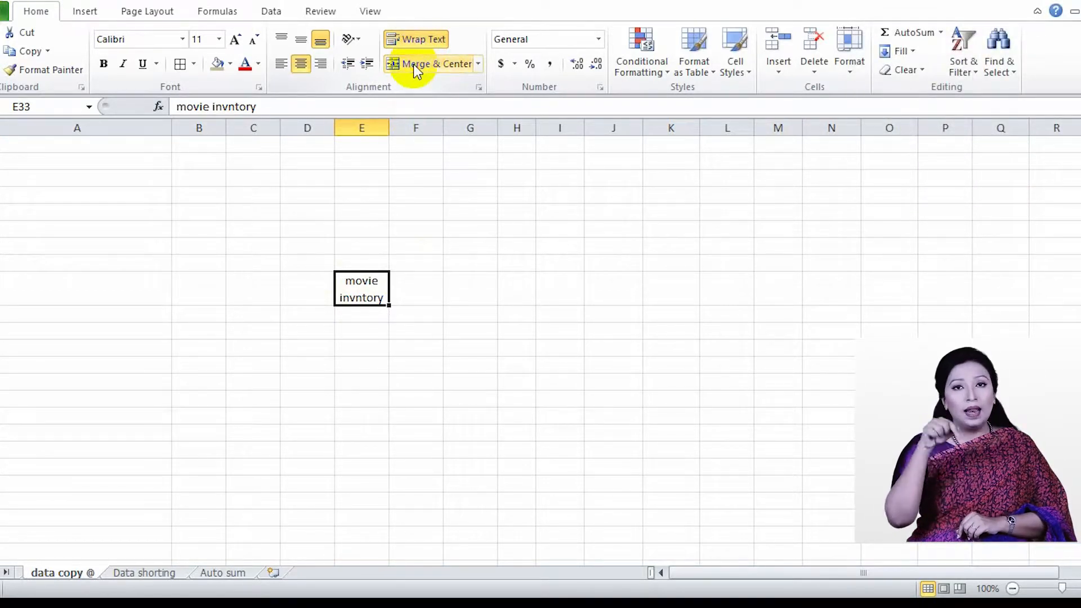
# On the Data shorting sheet, sort the Time (mins) values in B11:B16 from smallest to largest
pyautogui.scroll(-4, 392, 328)
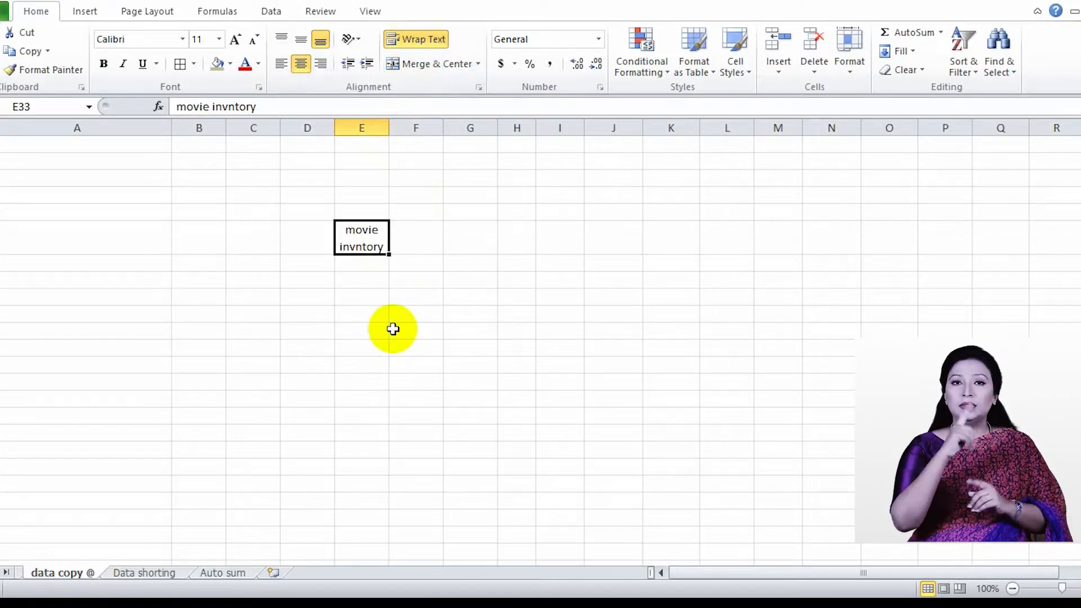
pyautogui.scroll(6, 292, 452)
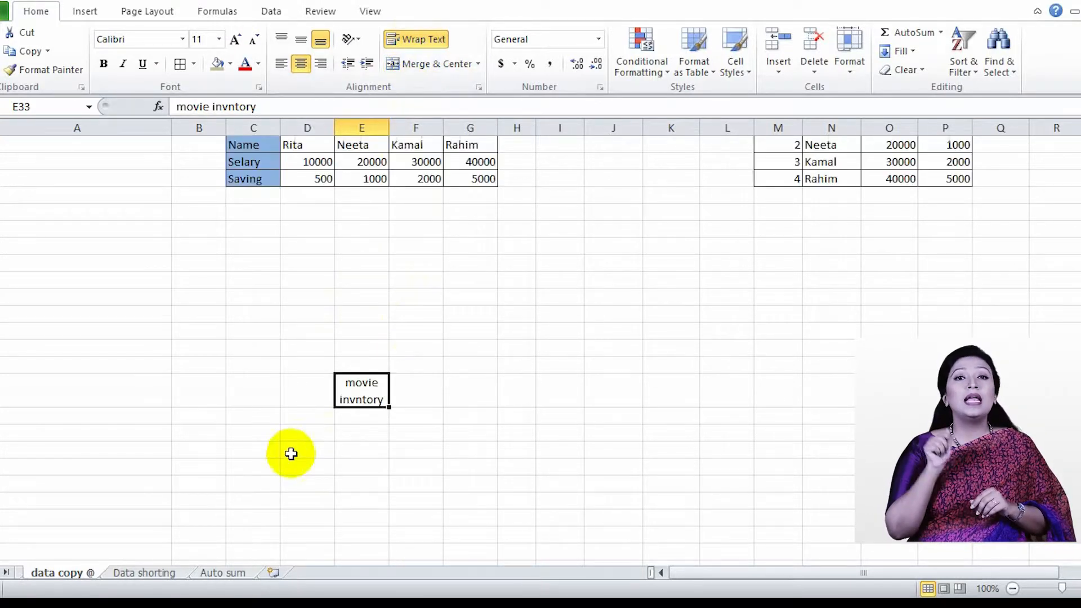
pyautogui.click(150, 572)
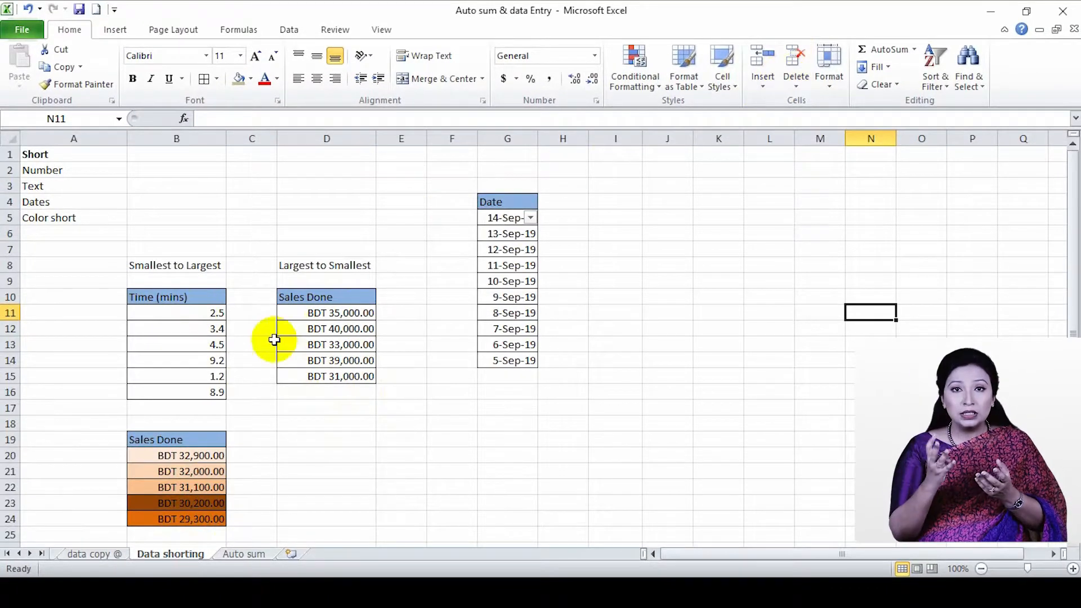
pyautogui.click(147, 315)
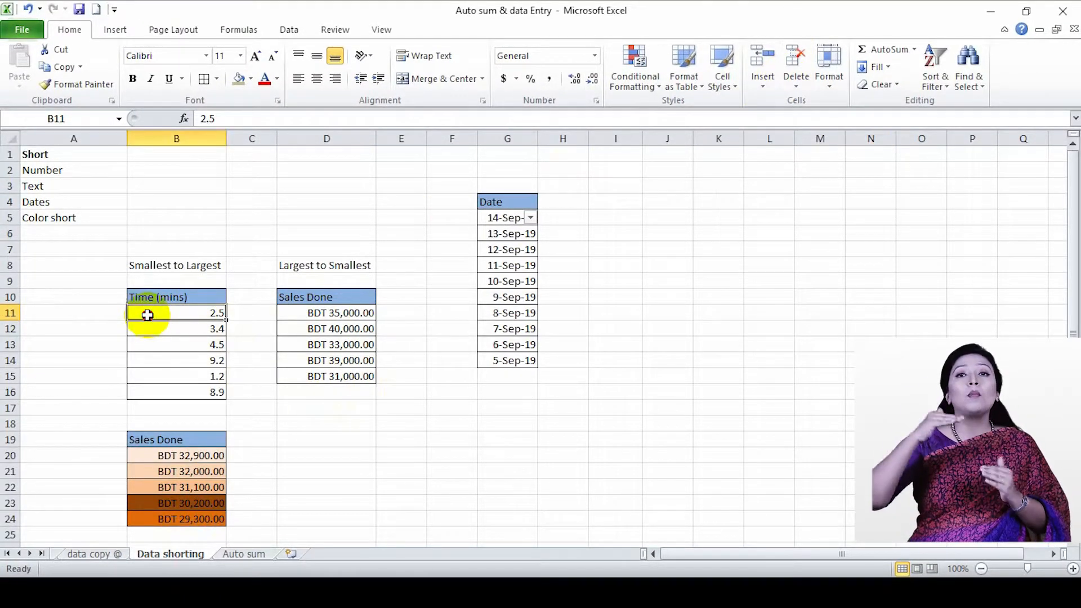
pyautogui.scroll(-2, 392, 436)
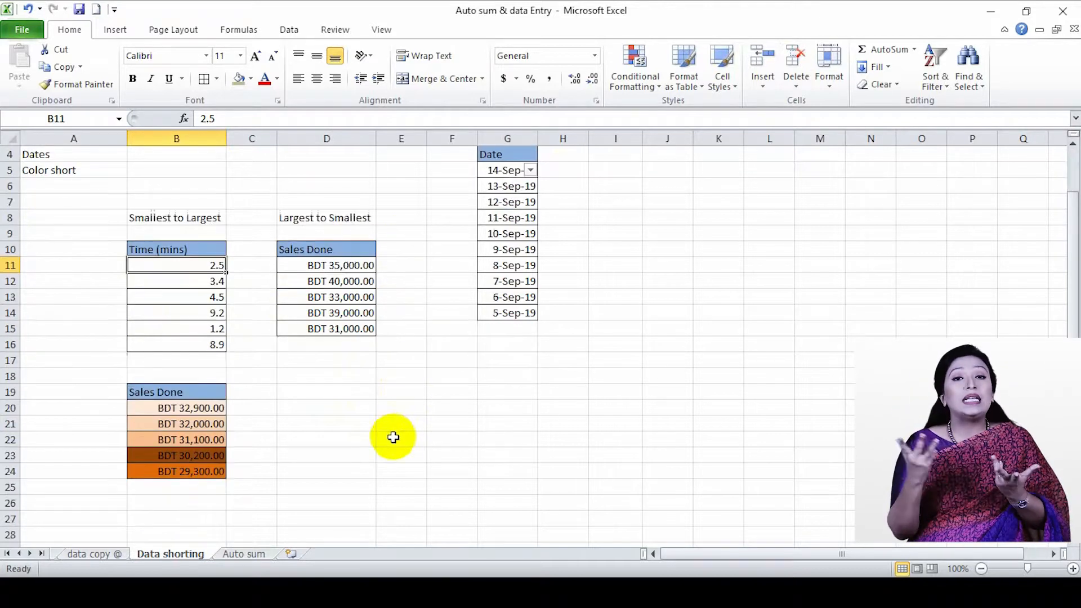
pyautogui.scroll(1, 393, 437)
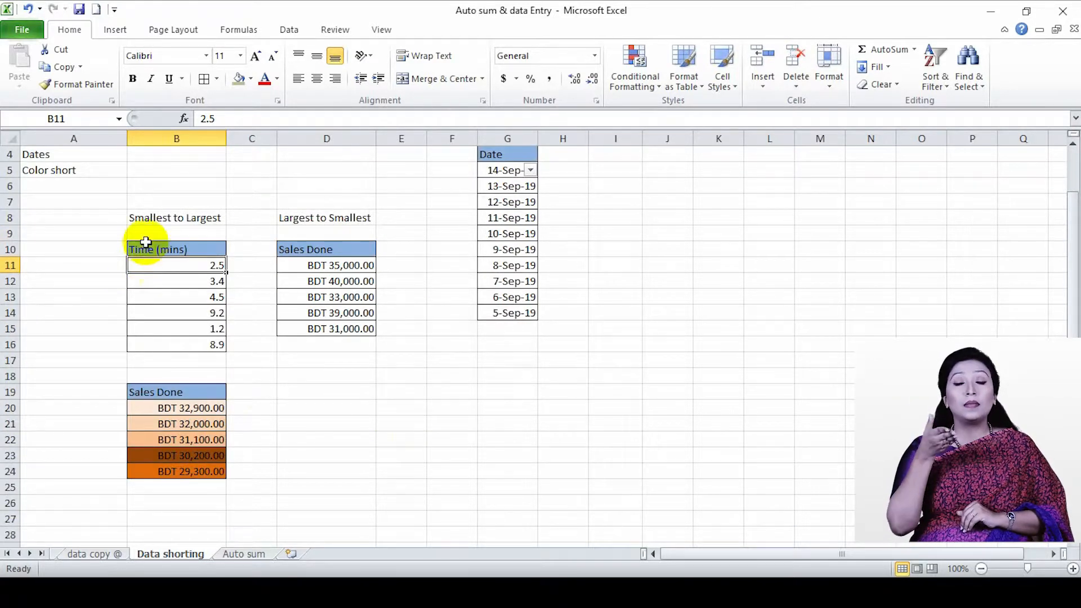
pyautogui.moveTo(149, 261); pyautogui.dragTo(201, 350)
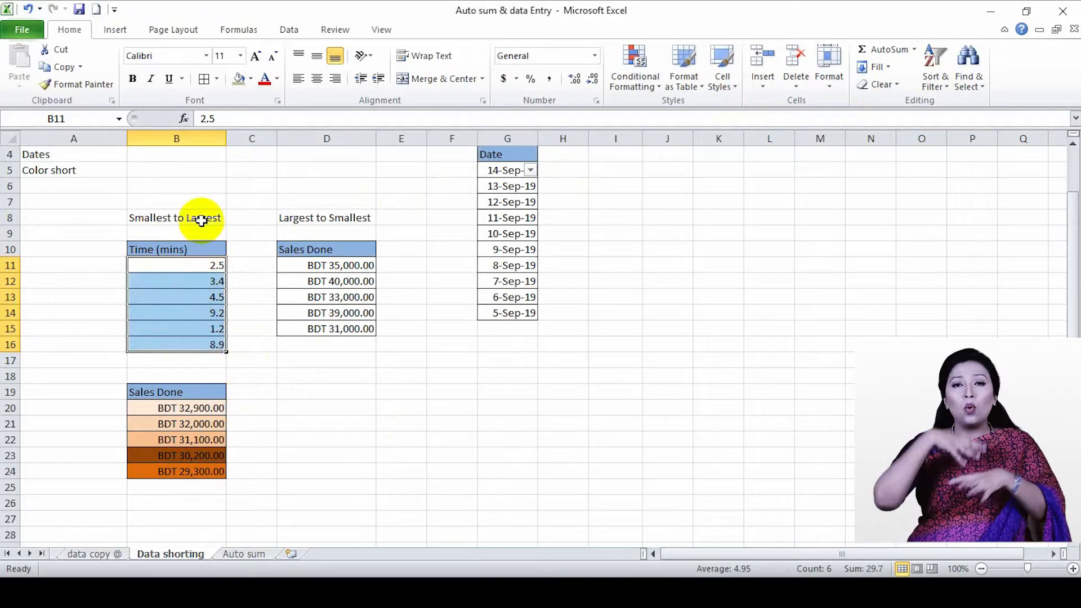
pyautogui.click(936, 83)
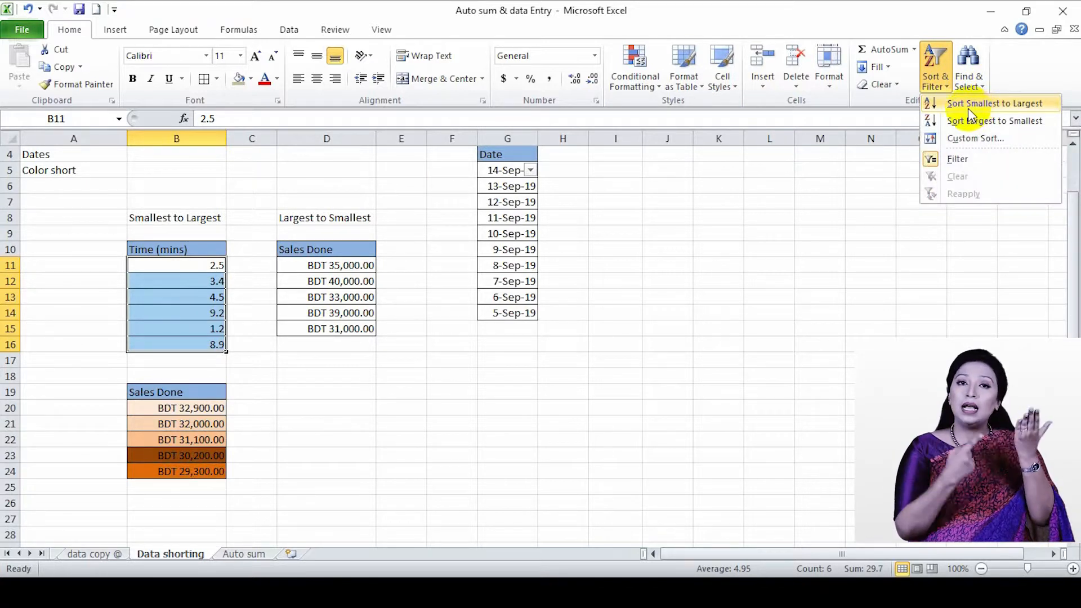
pyautogui.click(1021, 104)
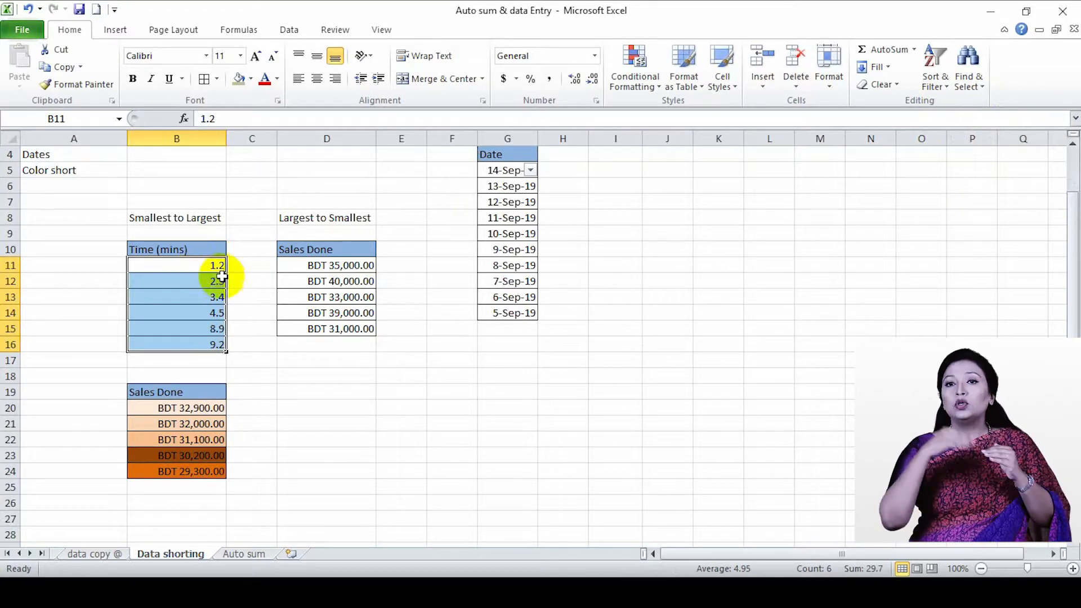
# Sort the Sales Done values in D11:D15 from largest to smallest
pyautogui.moveTo(315, 266); pyautogui.dragTo(351, 326)
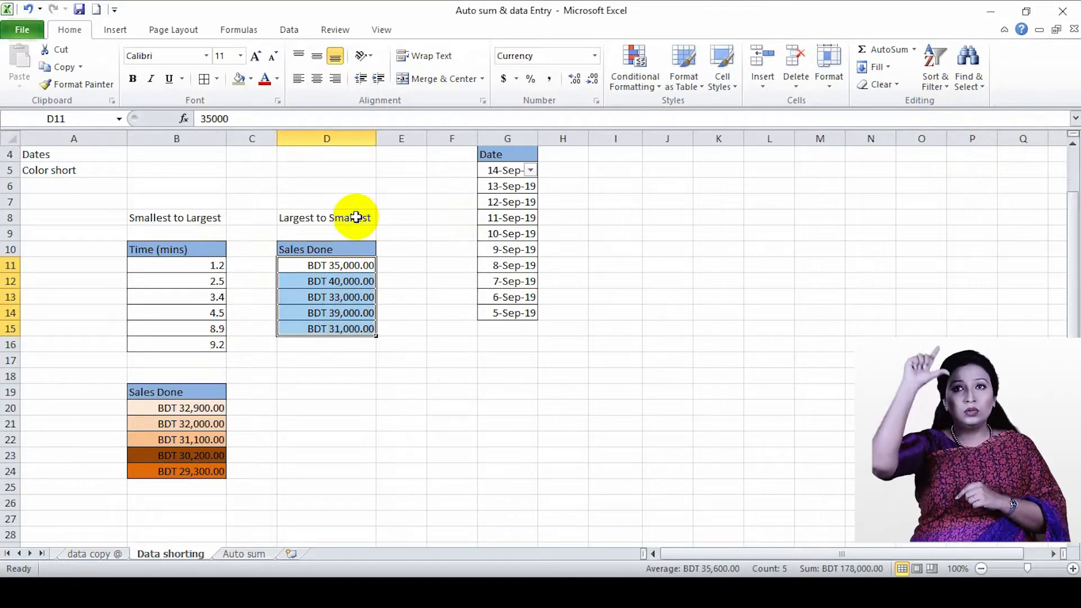
pyautogui.click(939, 85)
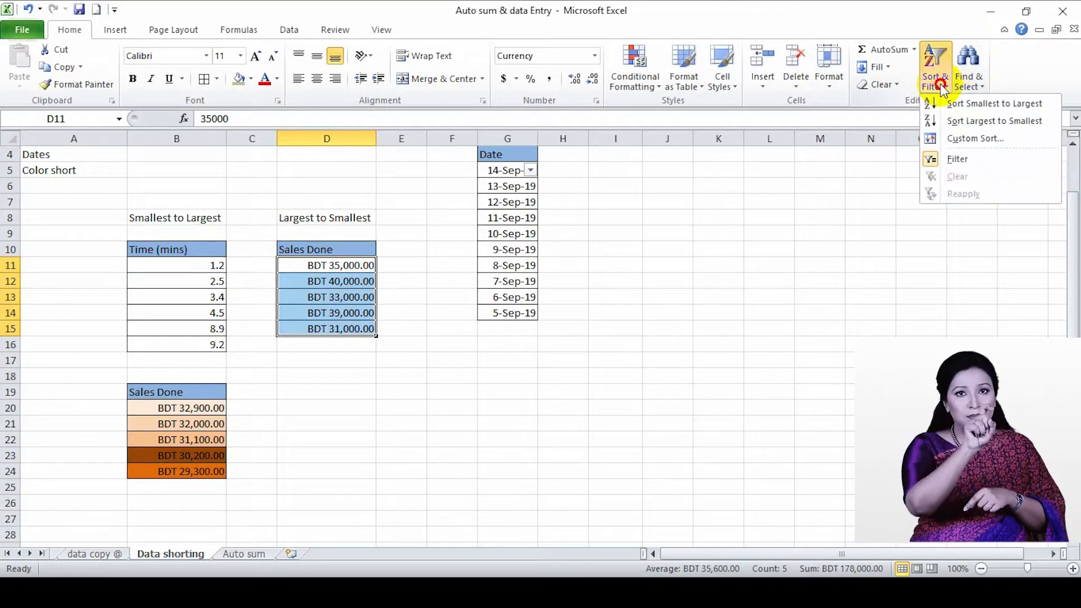
pyautogui.click(984, 123)
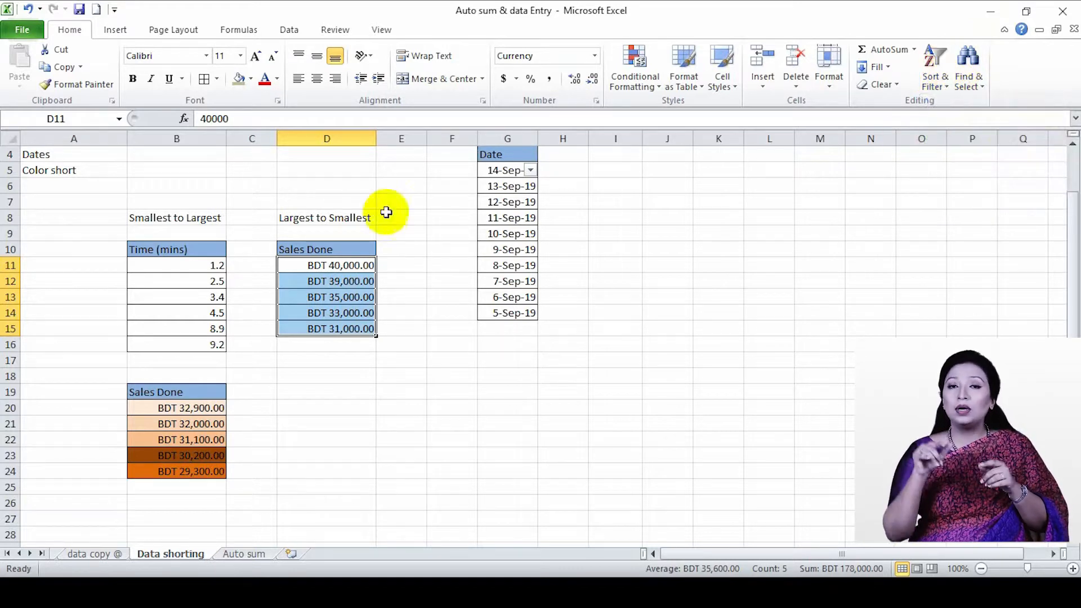
pyautogui.scroll(-1, 331, 296)
pyautogui.scroll(-1, 330, 309)
pyautogui.scroll(3, 321, 326)
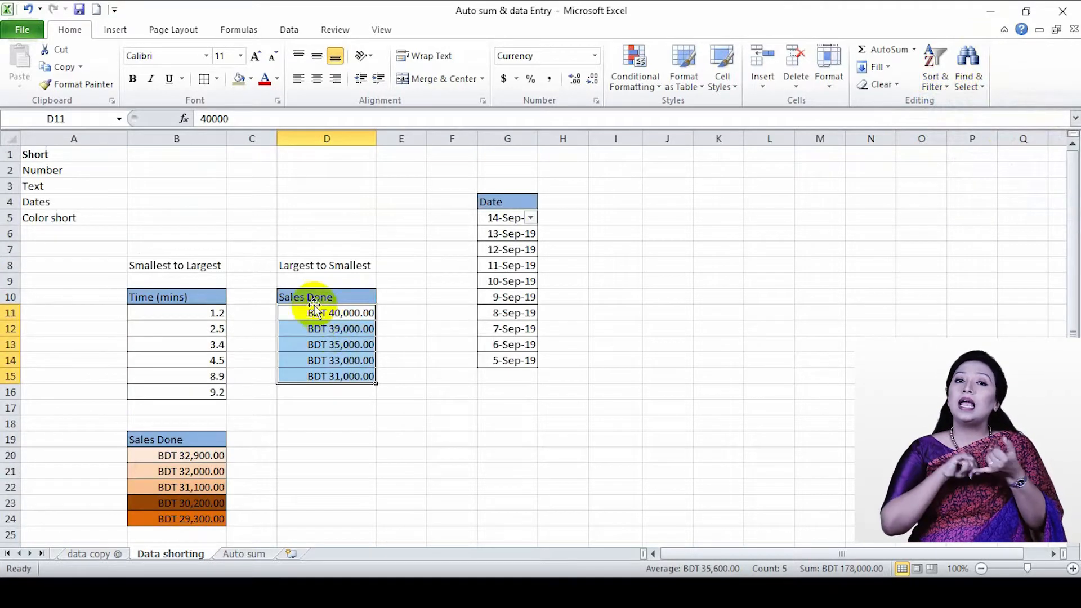
pyautogui.scroll(-1, 312, 313)
pyautogui.scroll(-1, 314, 307)
pyautogui.scroll(2, 314, 304)
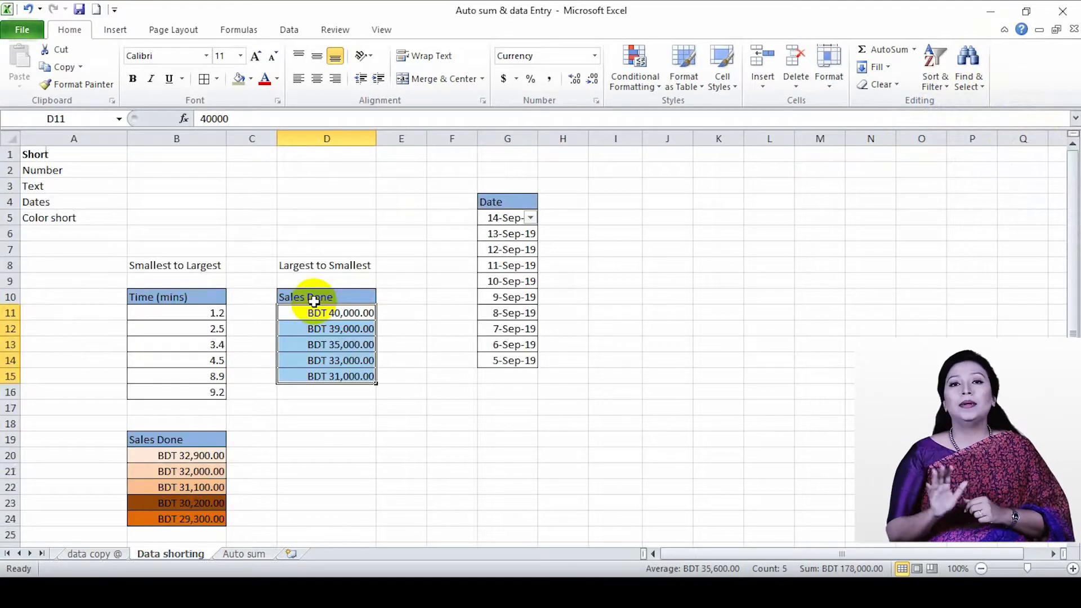
pyautogui.scroll(-2, 313, 302)
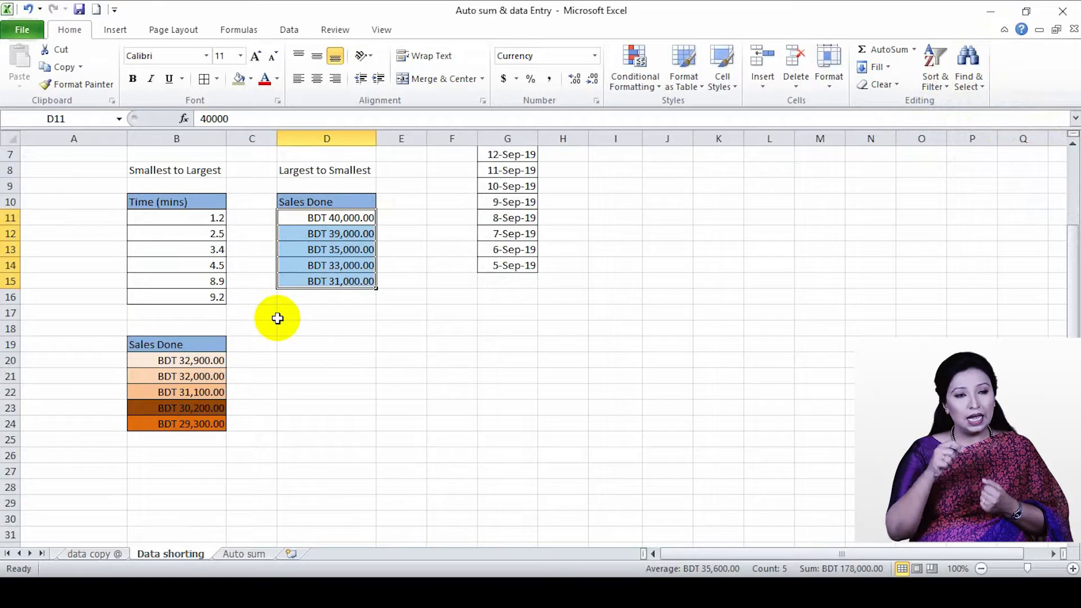
pyautogui.scroll(2, 277, 319)
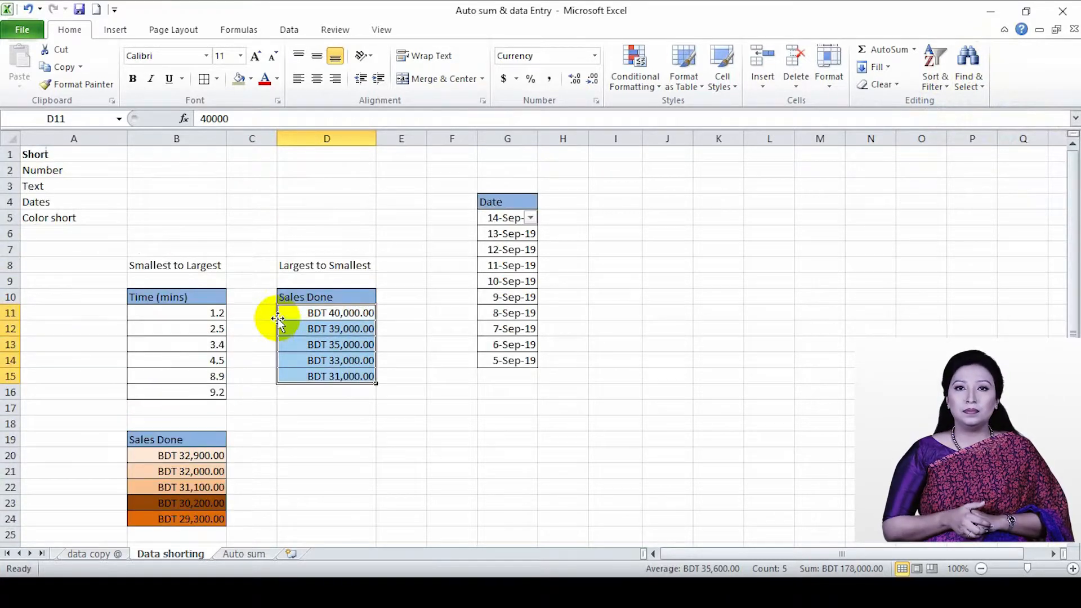
# Select the colored Sales Done values in B20:B24 and start a Custom Sort on them
pyautogui.scroll(-1, 169, 219)
pyautogui.click(178, 423)
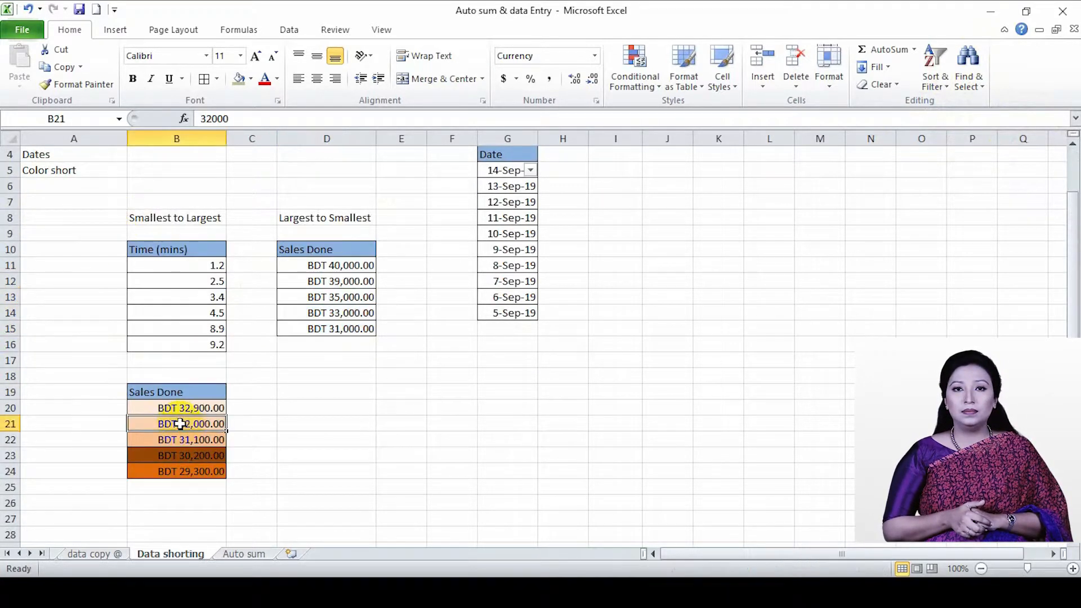
pyautogui.click(936, 93)
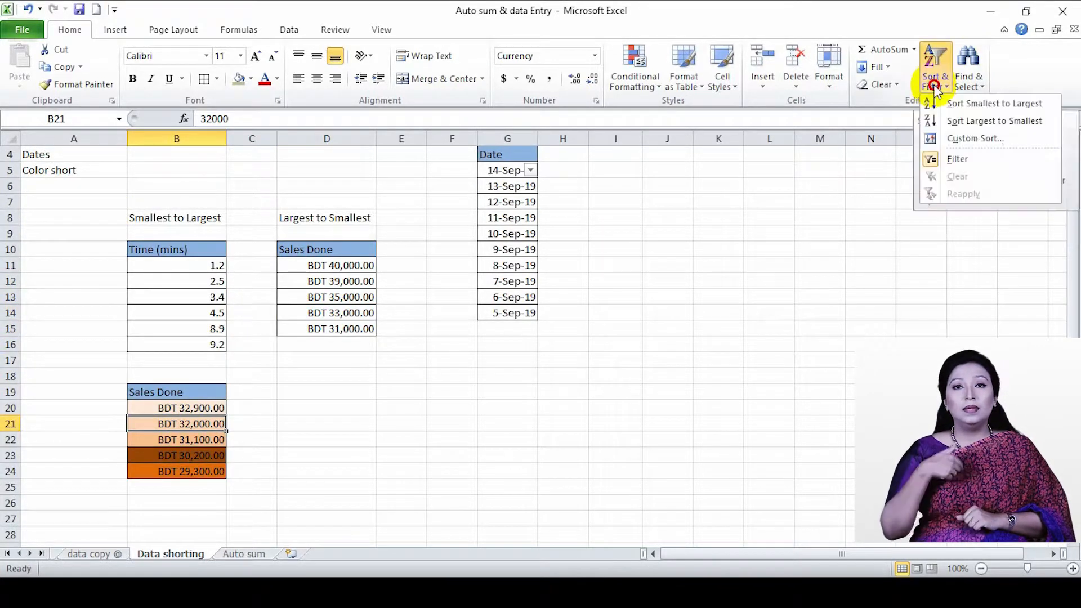
pyautogui.click(154, 405)
pyautogui.moveTo(155, 406); pyautogui.dragTo(198, 476)
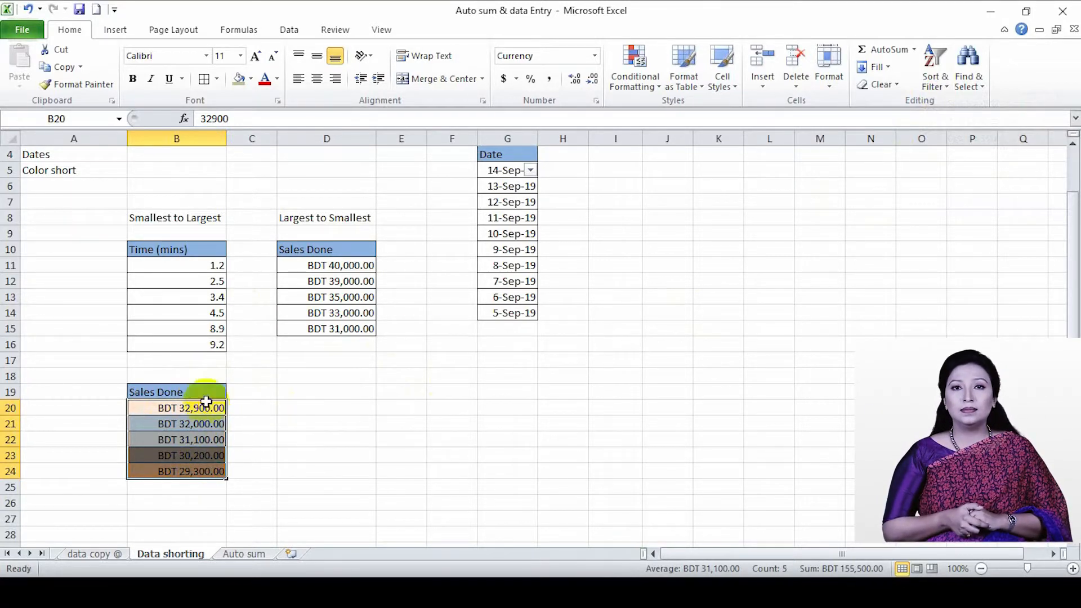
pyautogui.click(163, 439)
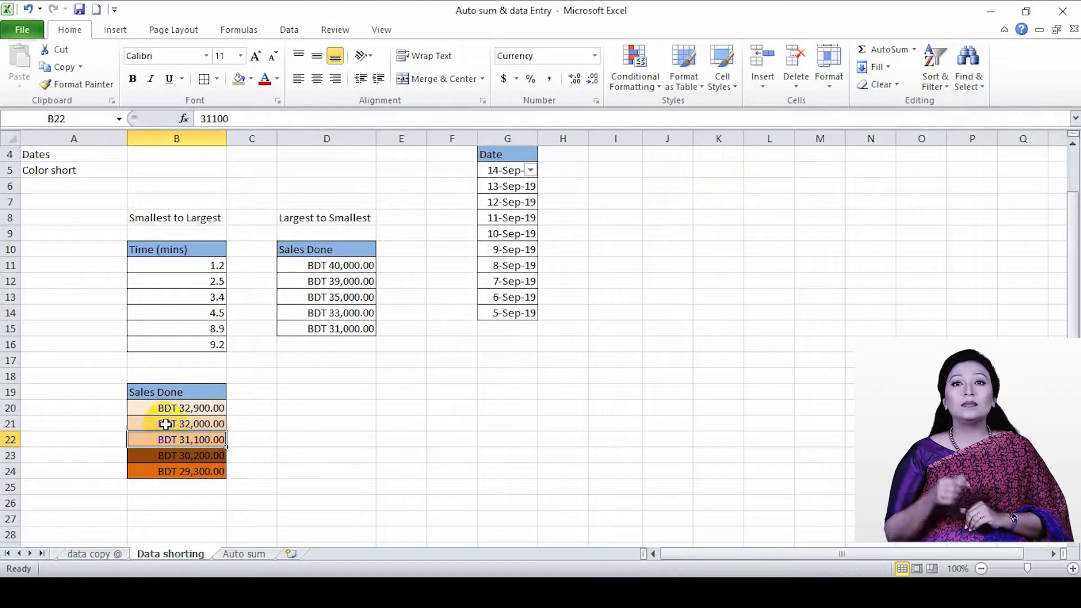
pyautogui.moveTo(160, 409); pyautogui.dragTo(192, 467)
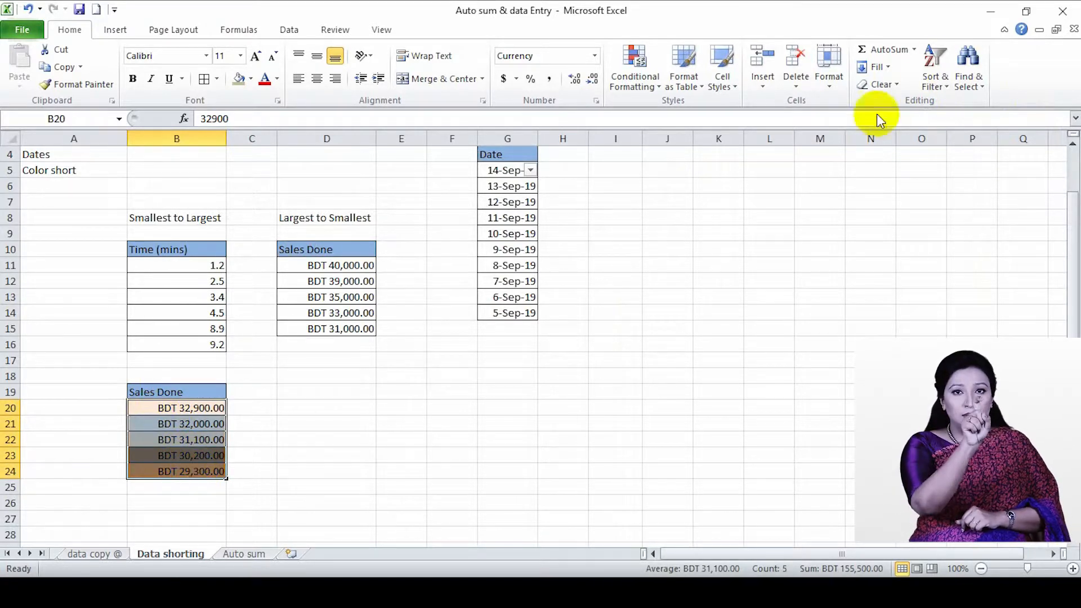
pyautogui.click(935, 81)
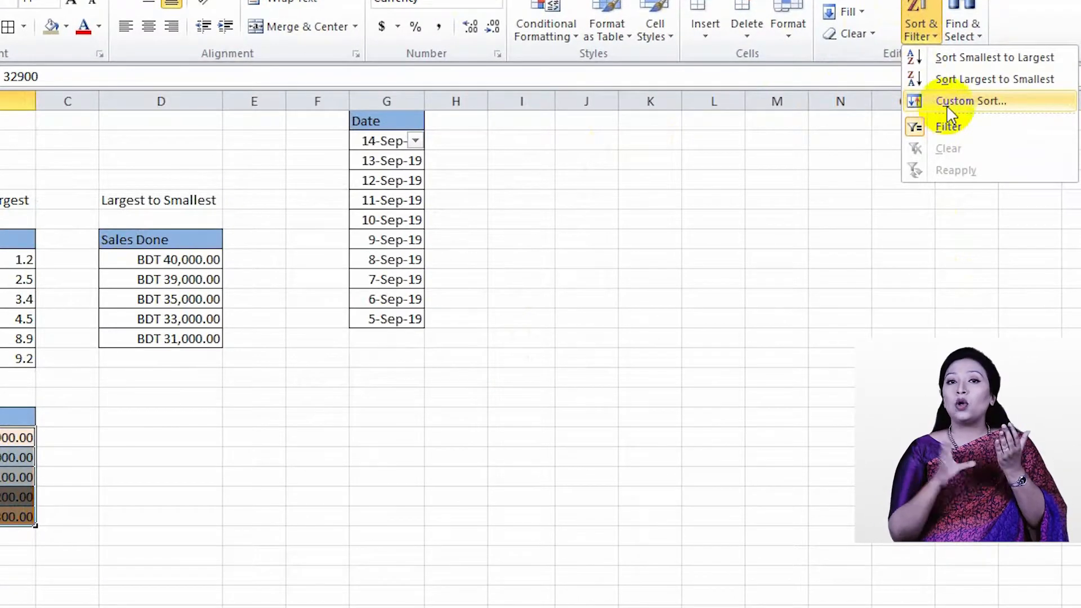
pyautogui.click(948, 106)
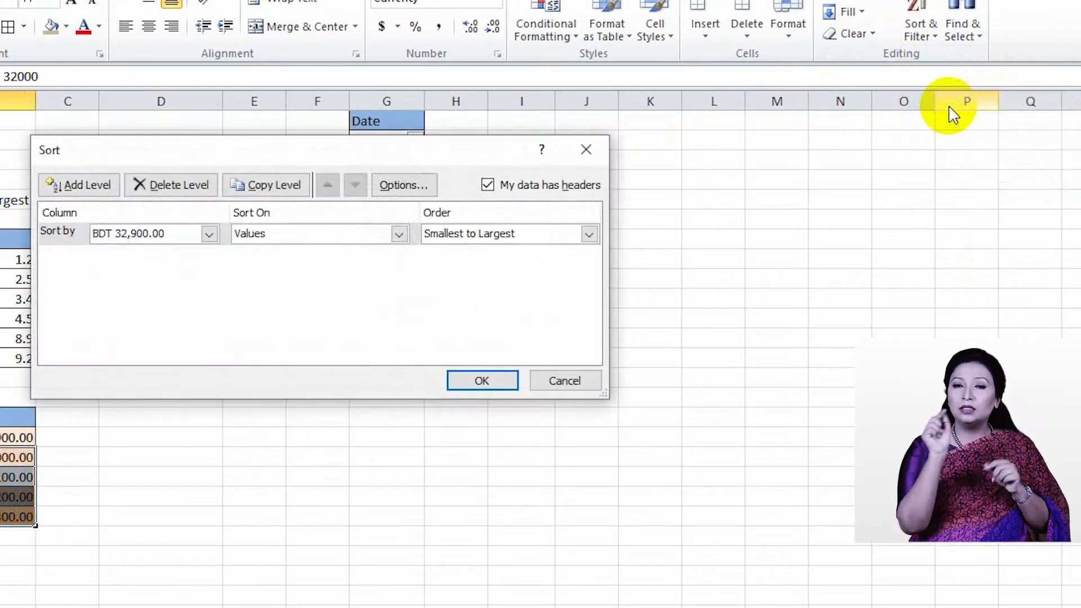
# Set the first sort level to Cell Color with the dark brown cells on top
pyautogui.click(208, 234)
pyautogui.click(208, 234)
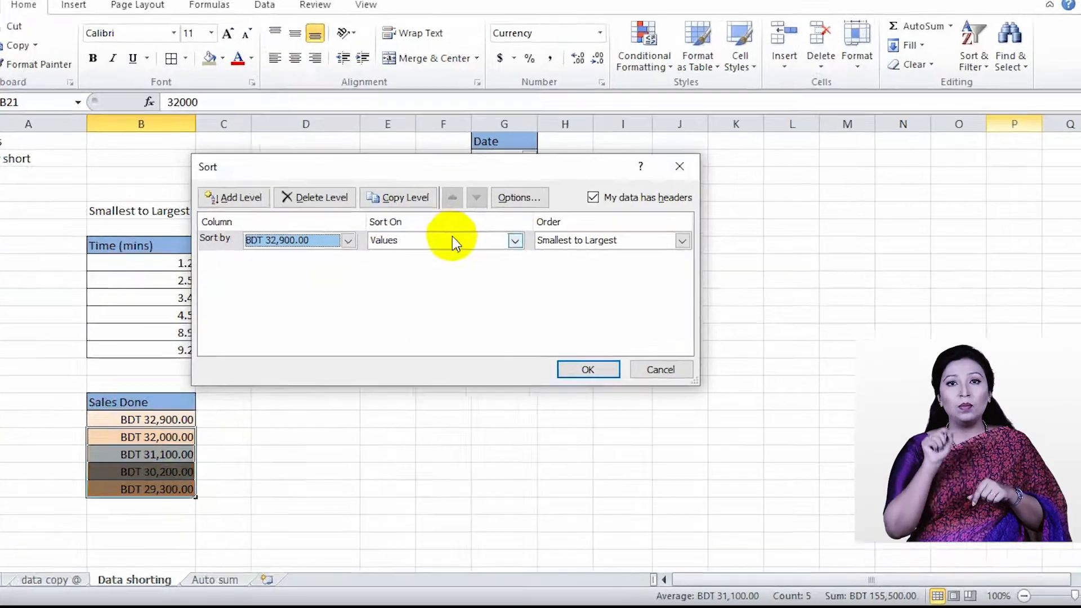
pyautogui.click(460, 240)
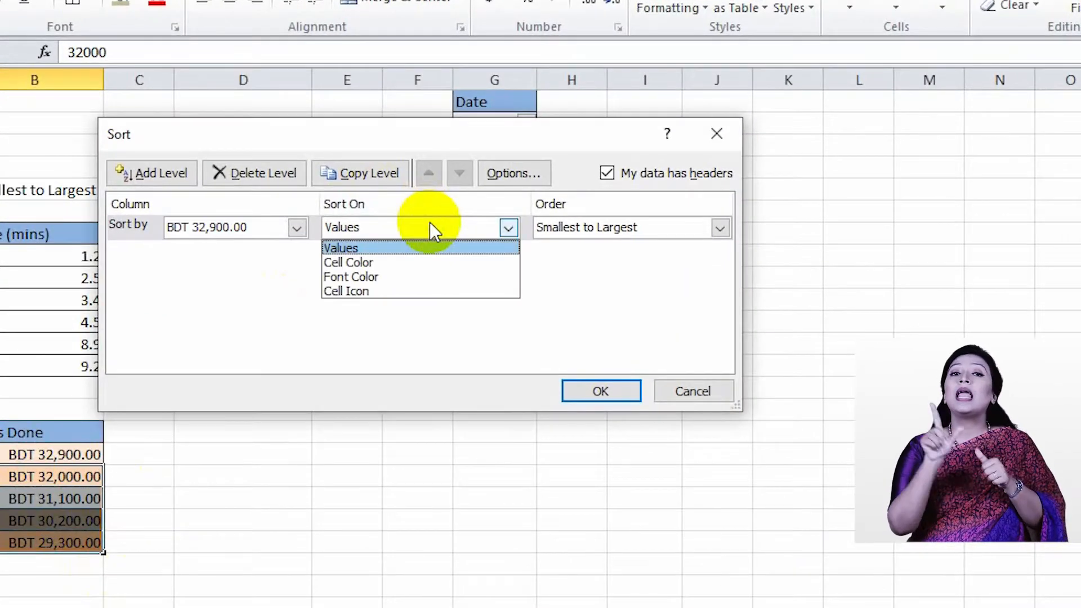
pyautogui.click(417, 261)
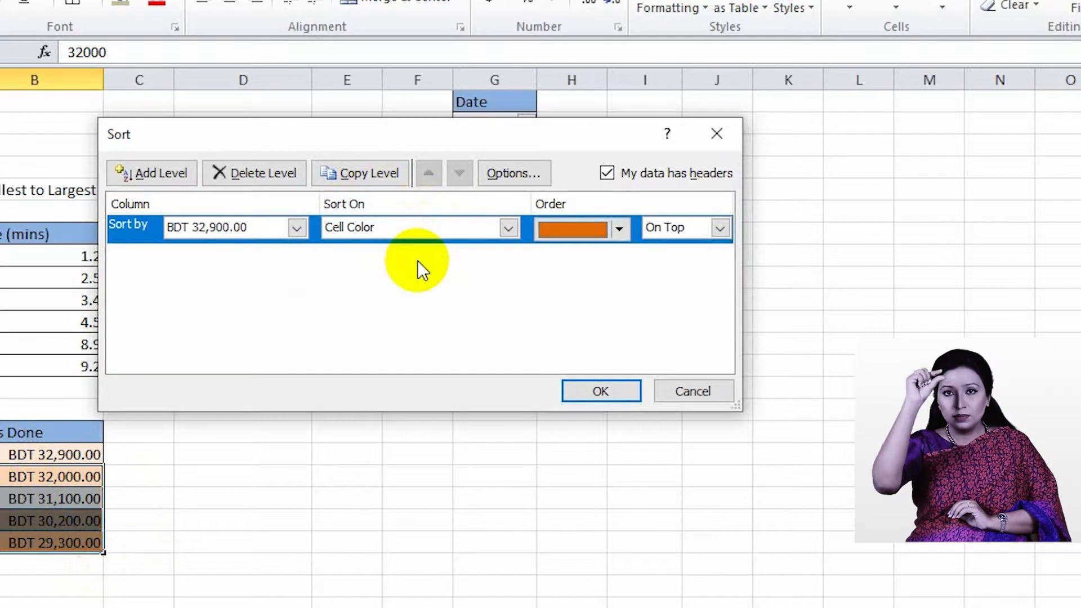
pyautogui.click(620, 229)
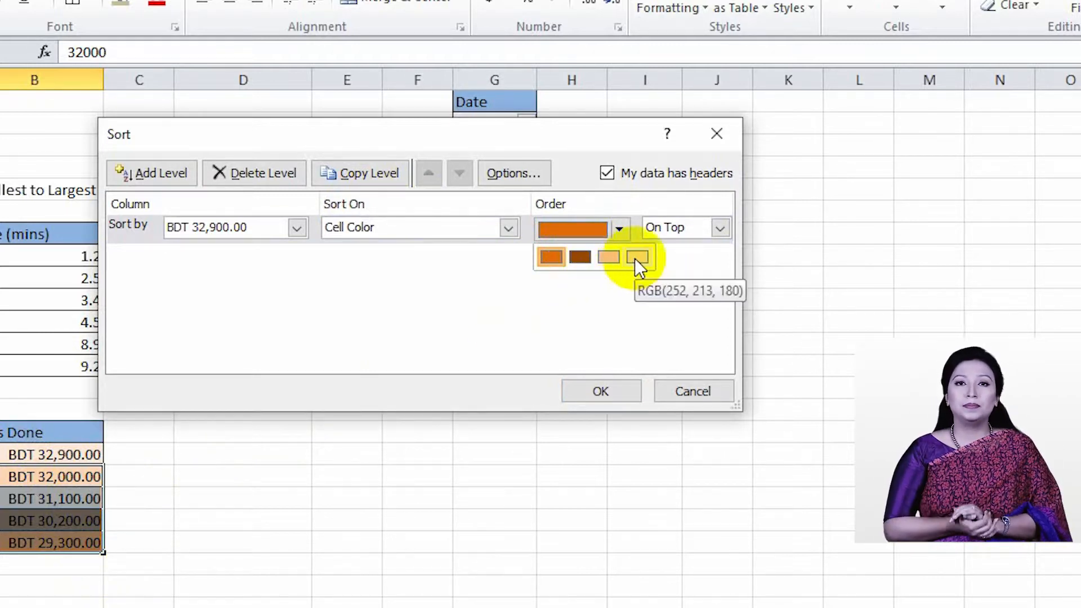
pyautogui.click(575, 259)
pyautogui.click(719, 227)
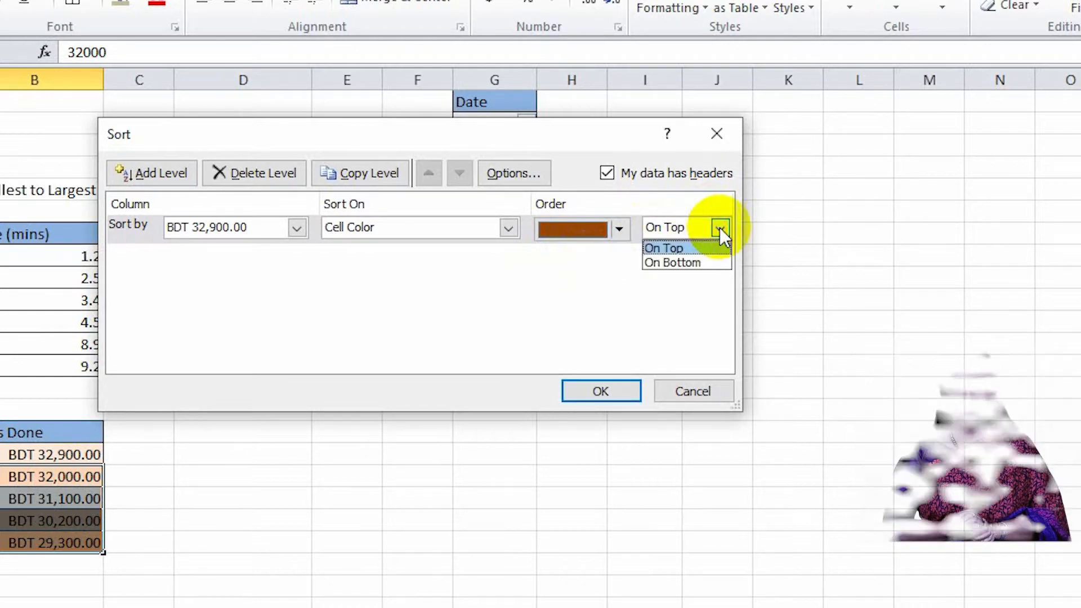
pyautogui.click(258, 297)
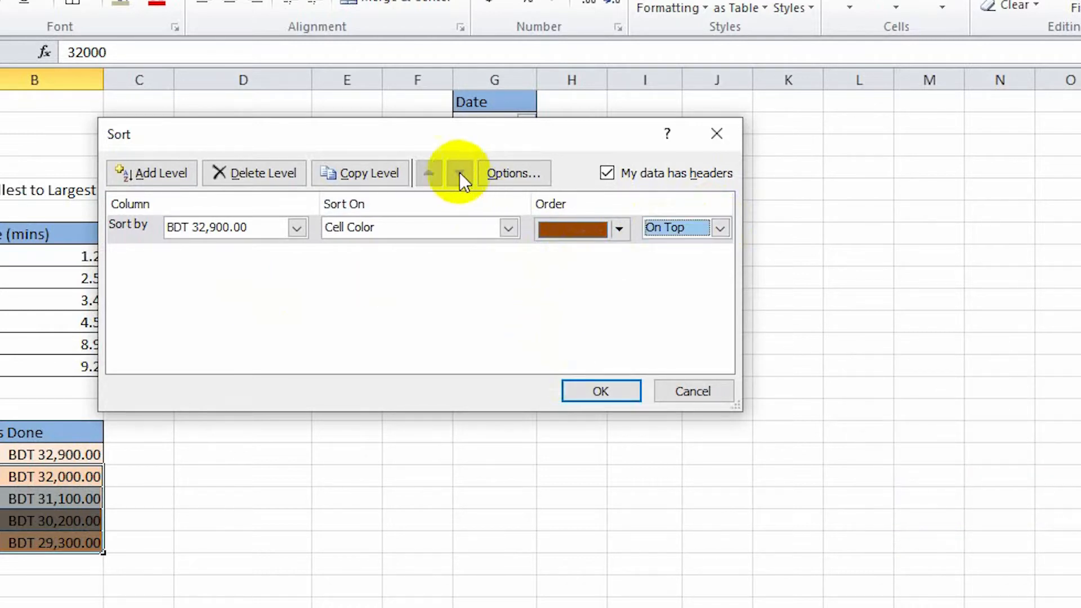
# Add a second Cell Color sort level placing the light peach RGB(252, 213, 180) cells on bottom, and apply the sort
pyautogui.click(169, 174)
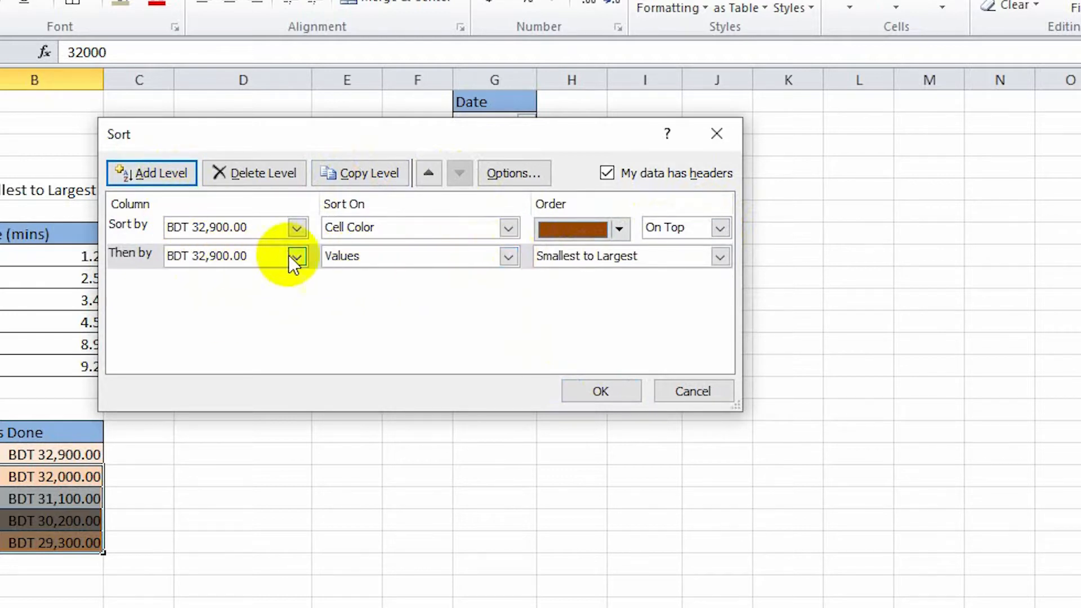
pyautogui.click(507, 256)
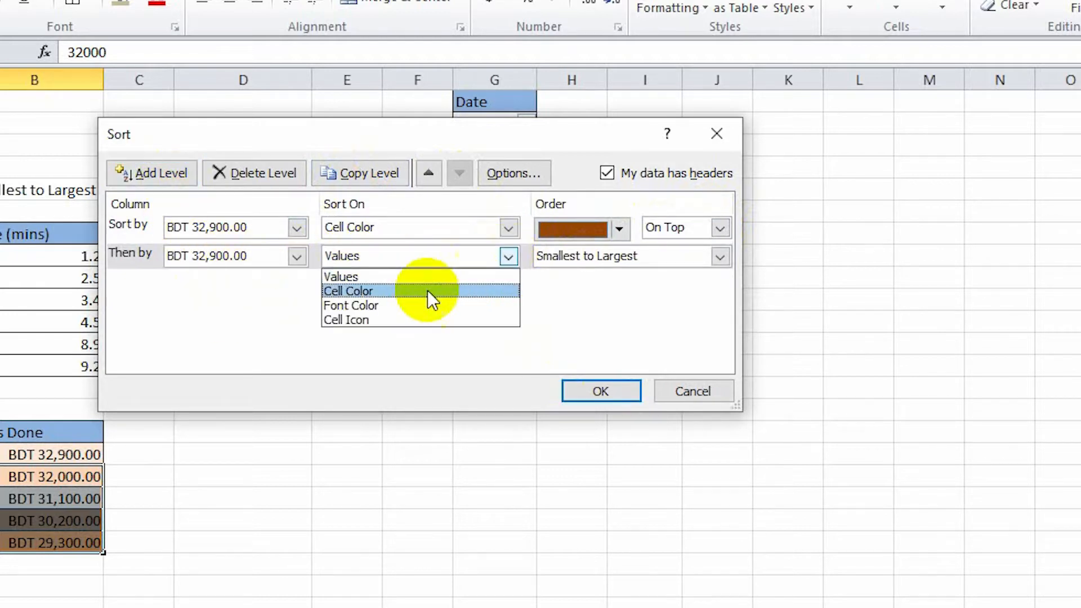
pyautogui.click(388, 294)
pyautogui.click(619, 257)
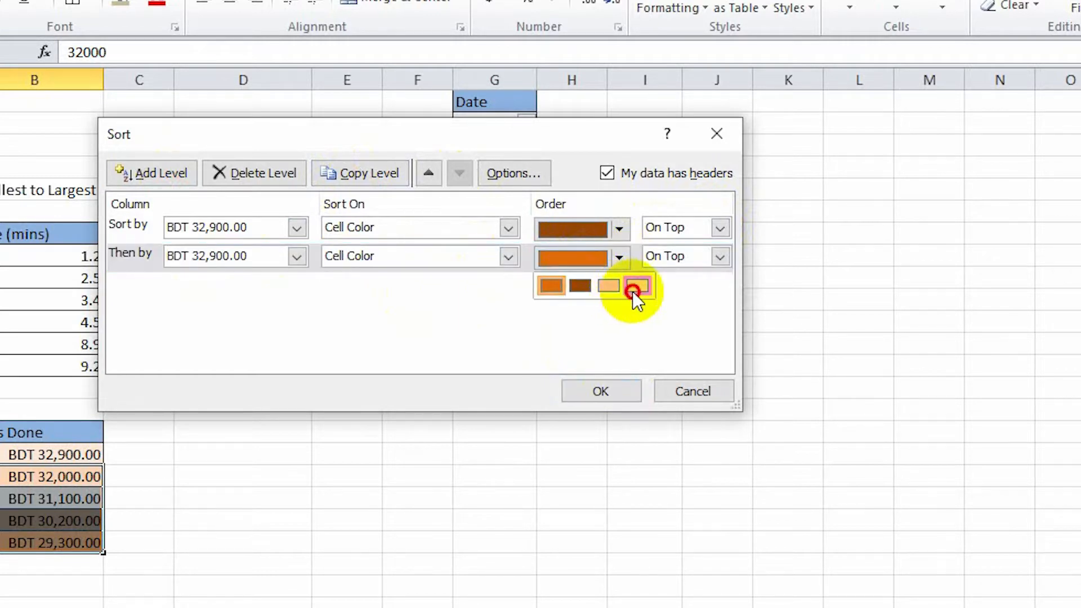
pyautogui.click(633, 288)
pyautogui.click(709, 262)
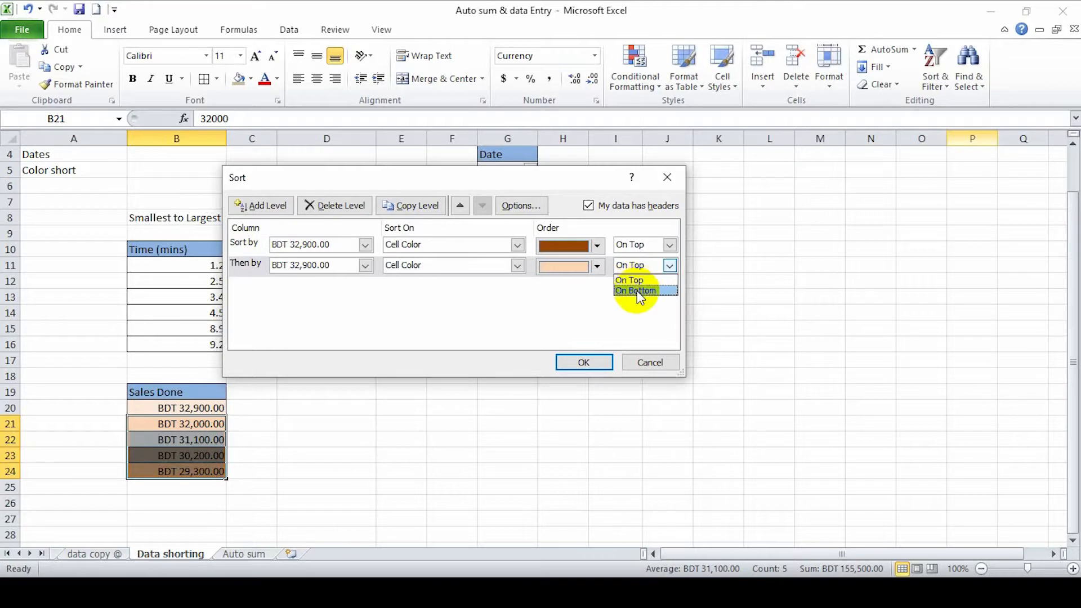
pyautogui.click(637, 290)
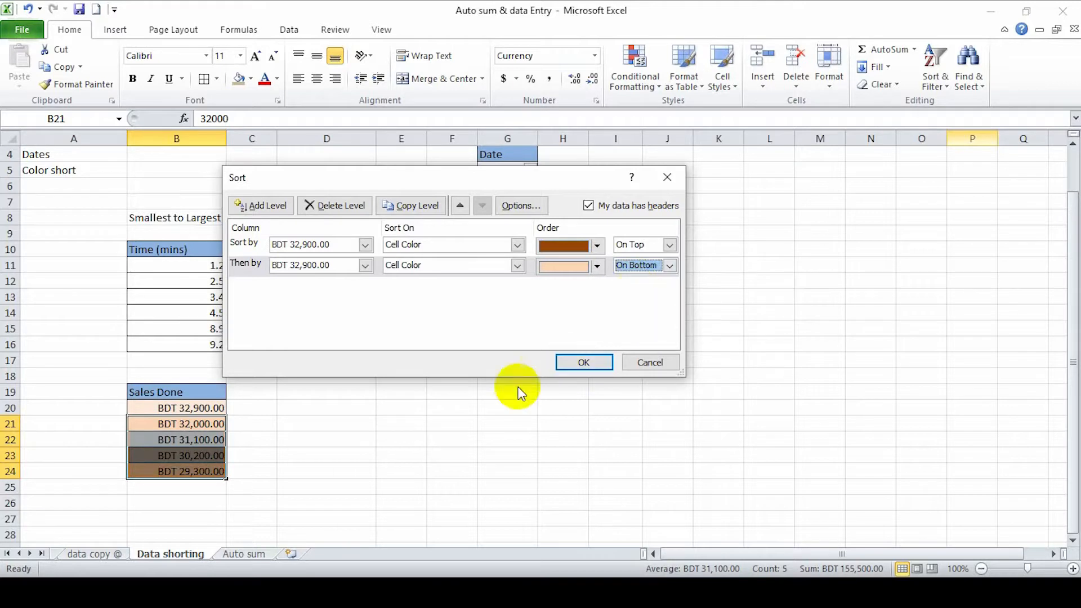
pyautogui.click(601, 362)
pyautogui.click(144, 436)
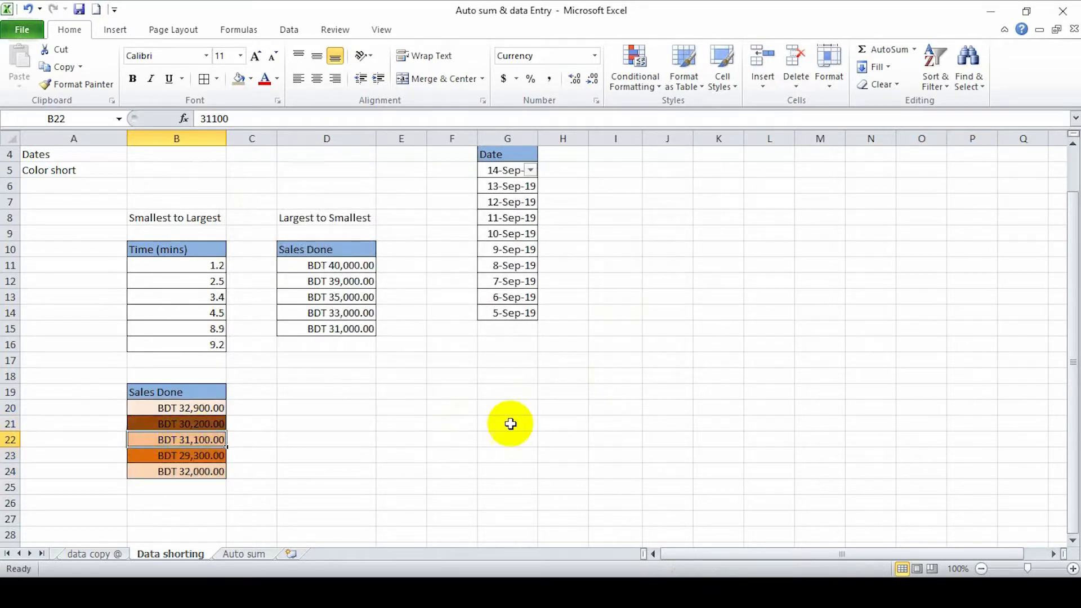
# Examine the color order of the Sales Done values in B20:B24 and the sheet's other lists
pyautogui.scroll(-4, 229, 376)
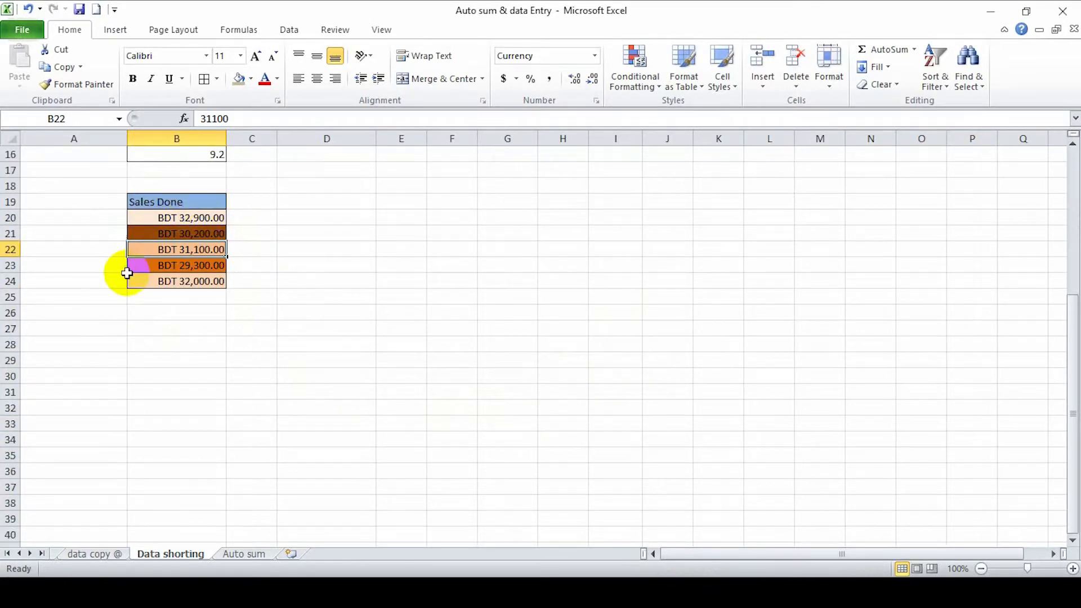
pyautogui.moveTo(150, 217); pyautogui.dragTo(180, 278)
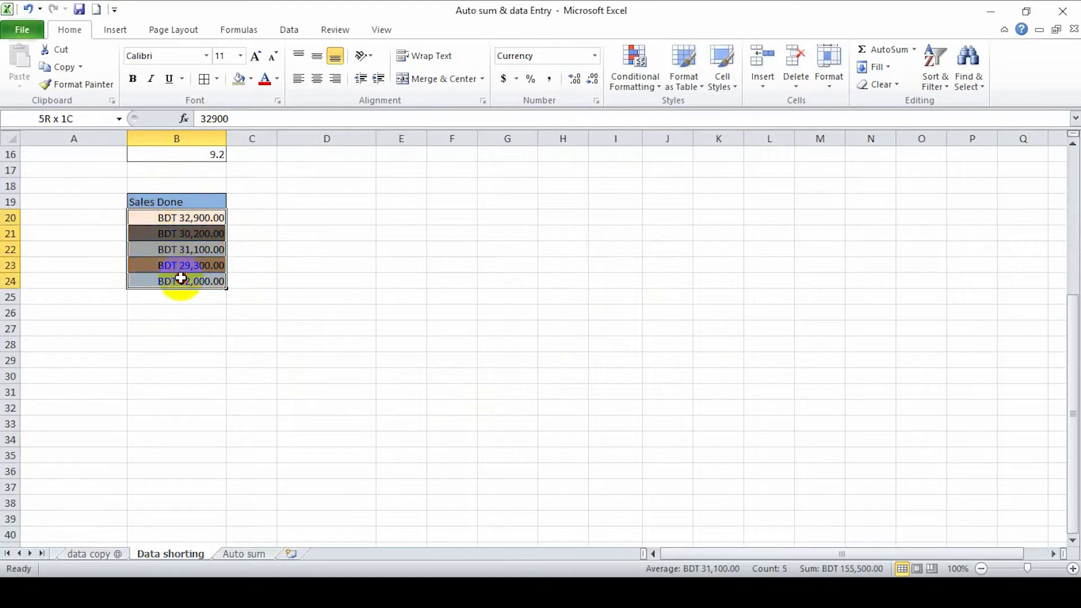
pyautogui.scroll(3, 193, 281)
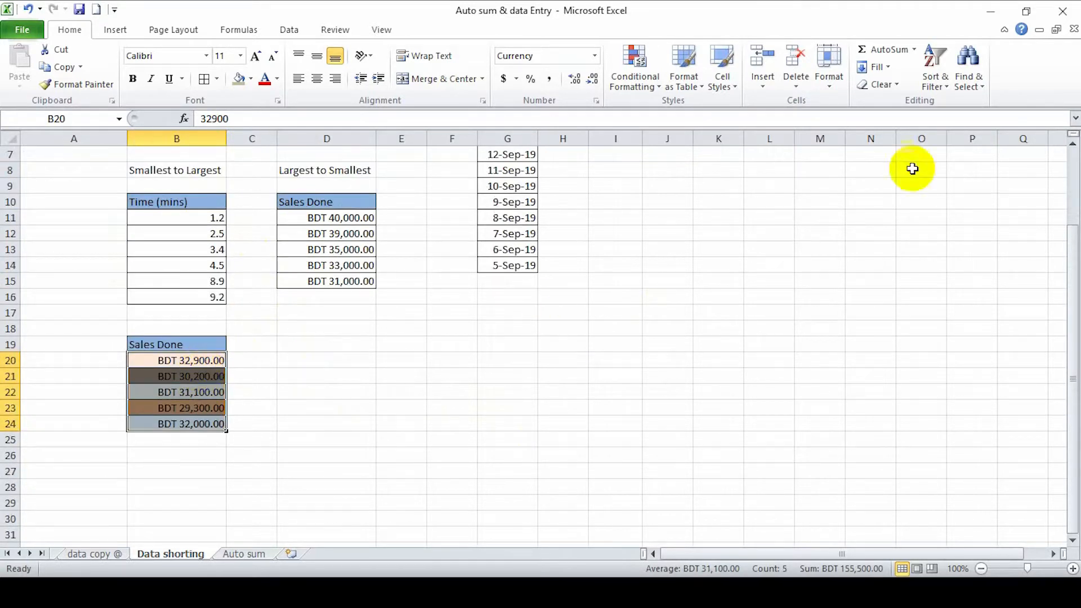
pyautogui.scroll(1, 325, 405)
pyautogui.scroll(-1, 325, 405)
pyautogui.scroll(2, 326, 405)
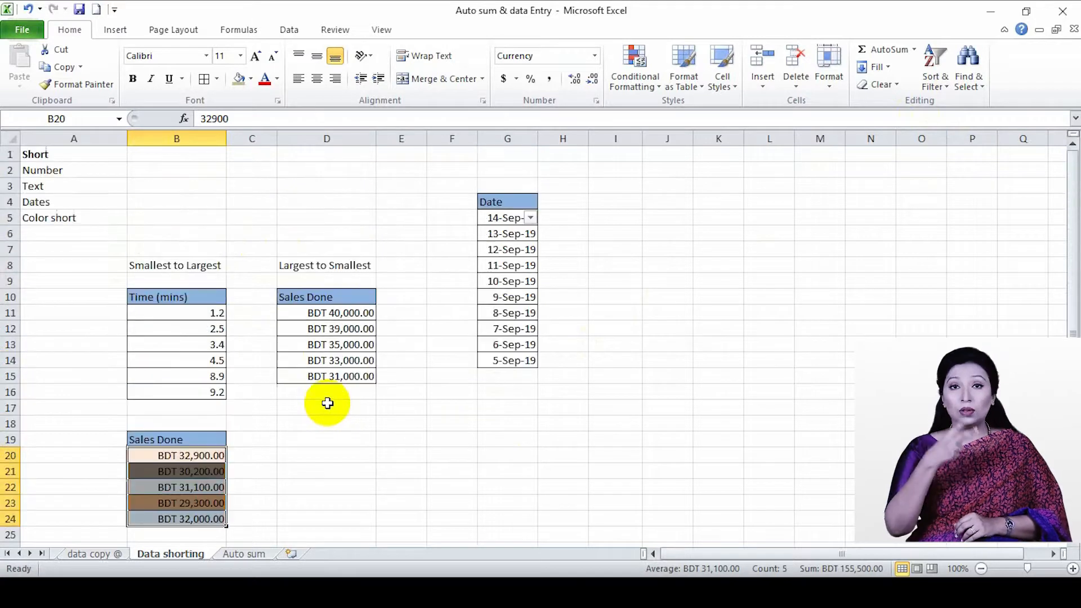
pyautogui.scroll(-3, 325, 405)
pyautogui.scroll(3, 446, 434)
# Select the September dates in G5:G14 and turn on a filter for them
pyautogui.click(509, 219)
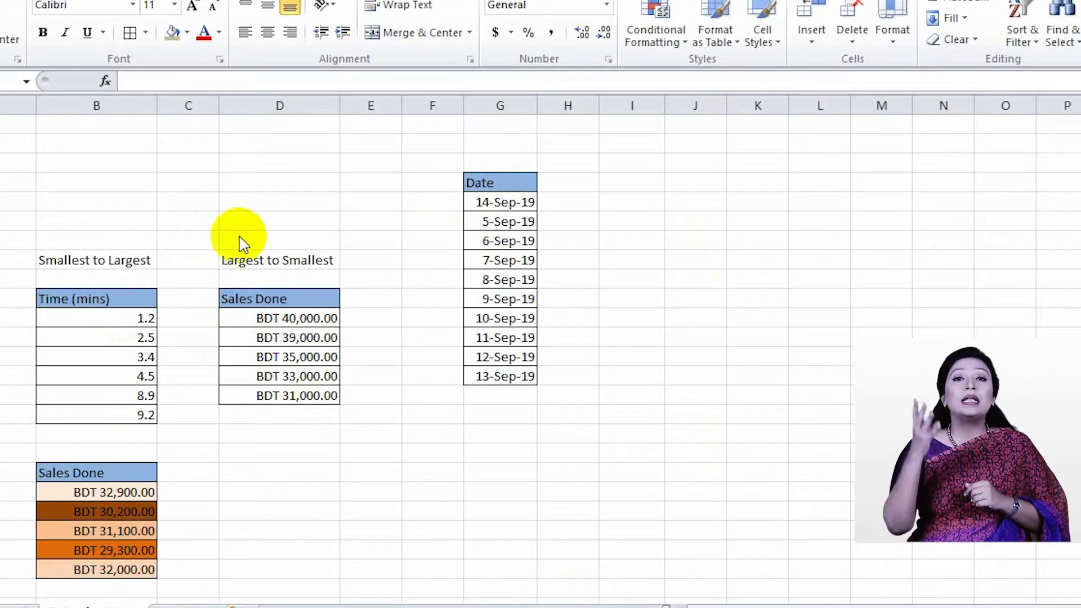
pyautogui.click(500, 199)
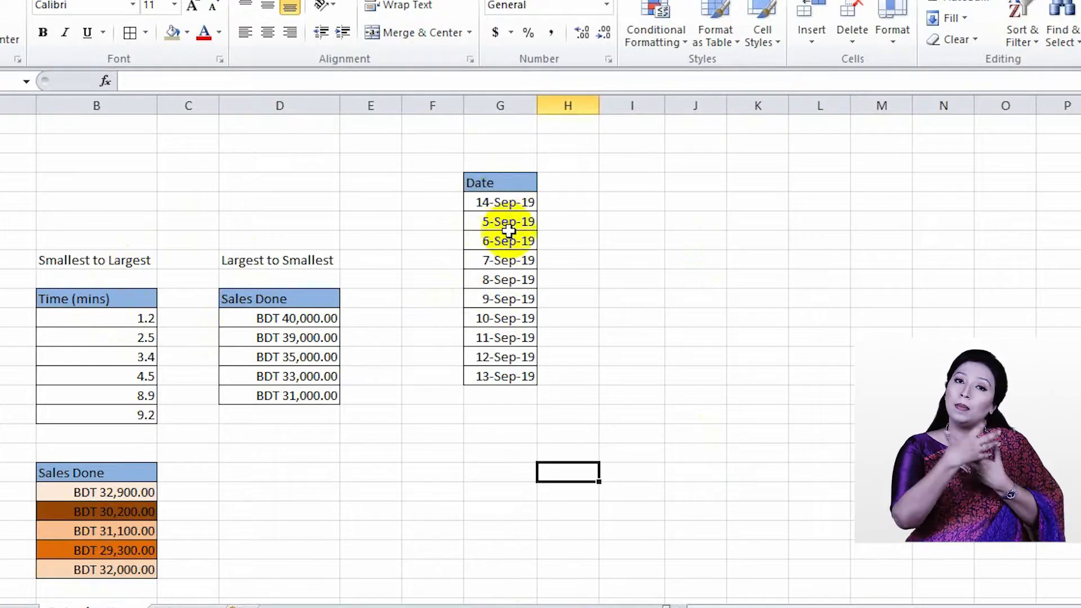
pyautogui.moveTo(497, 377); pyautogui.dragTo(497, 201)
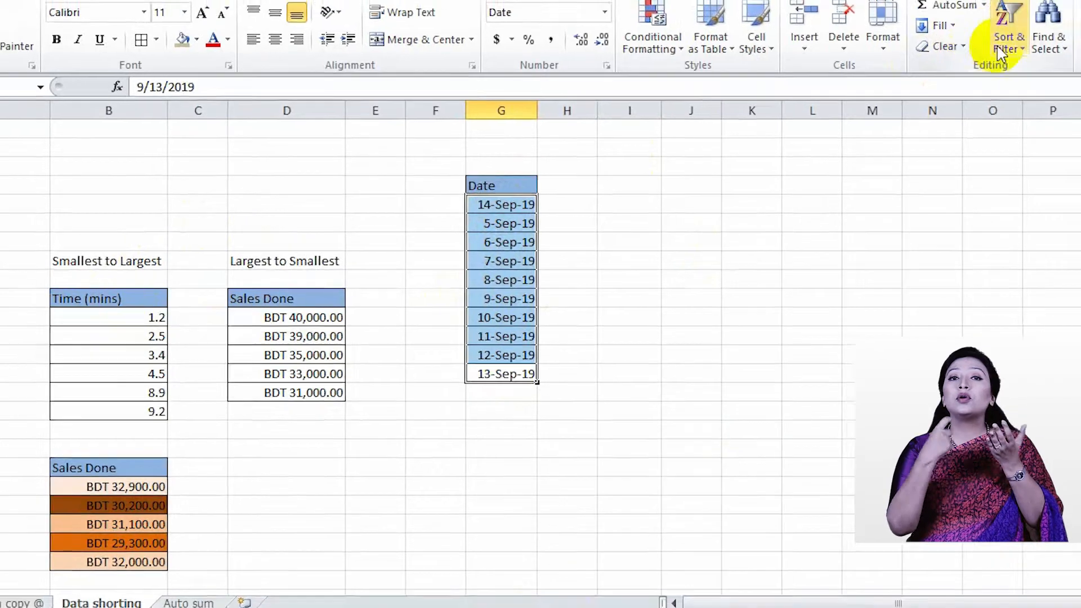
pyautogui.click(1023, 38)
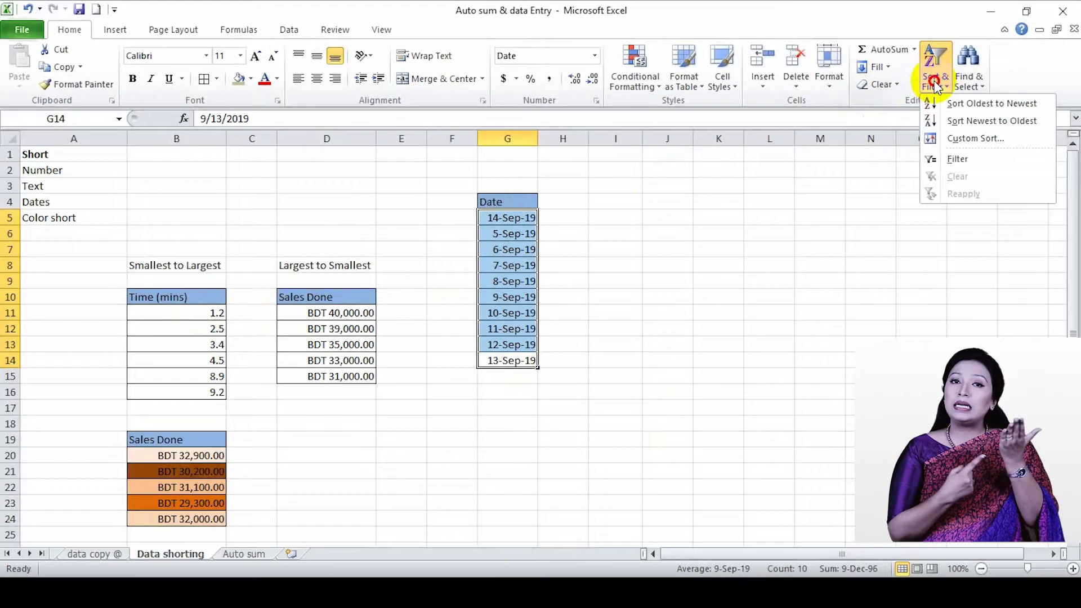
pyautogui.click(982, 165)
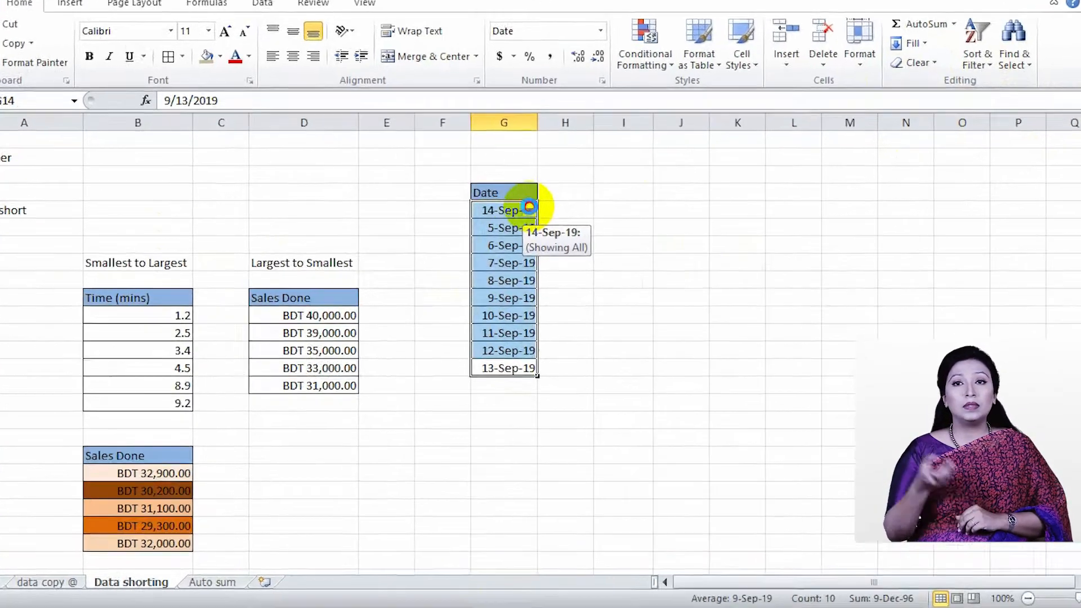
# Sort the filtered dates from oldest to newest, and re-sort them from newest to oldest
pyautogui.click(531, 218)
pyautogui.click(365, 224)
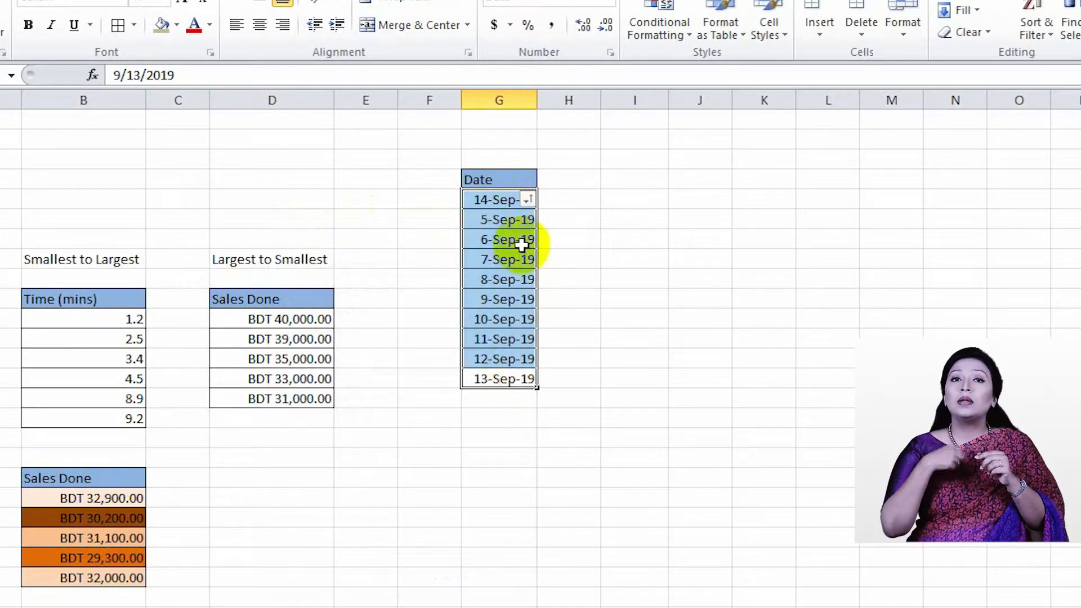
pyautogui.click(526, 199)
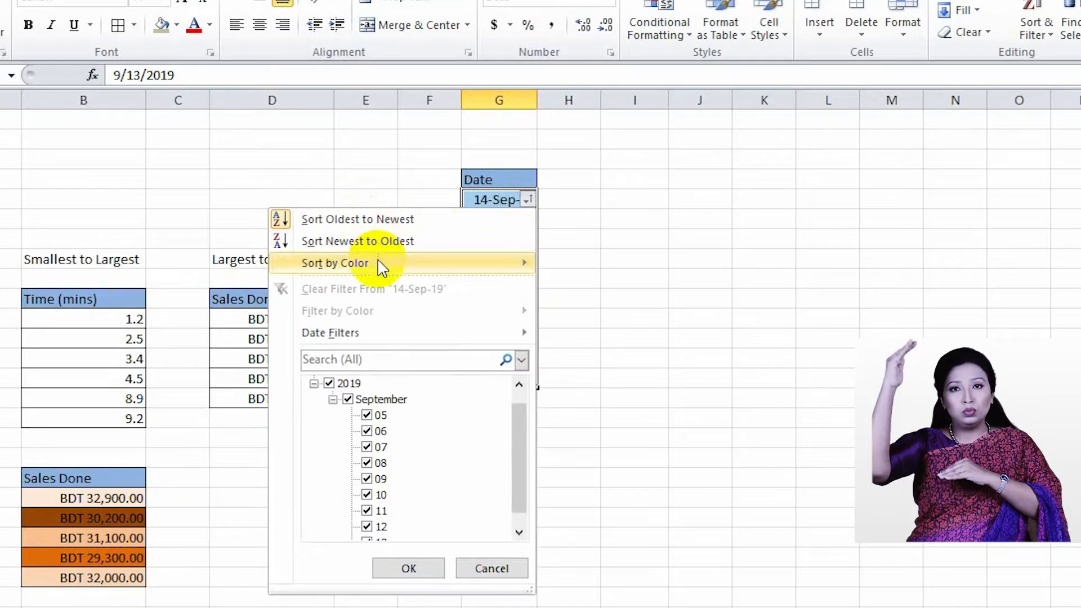
pyautogui.click(387, 247)
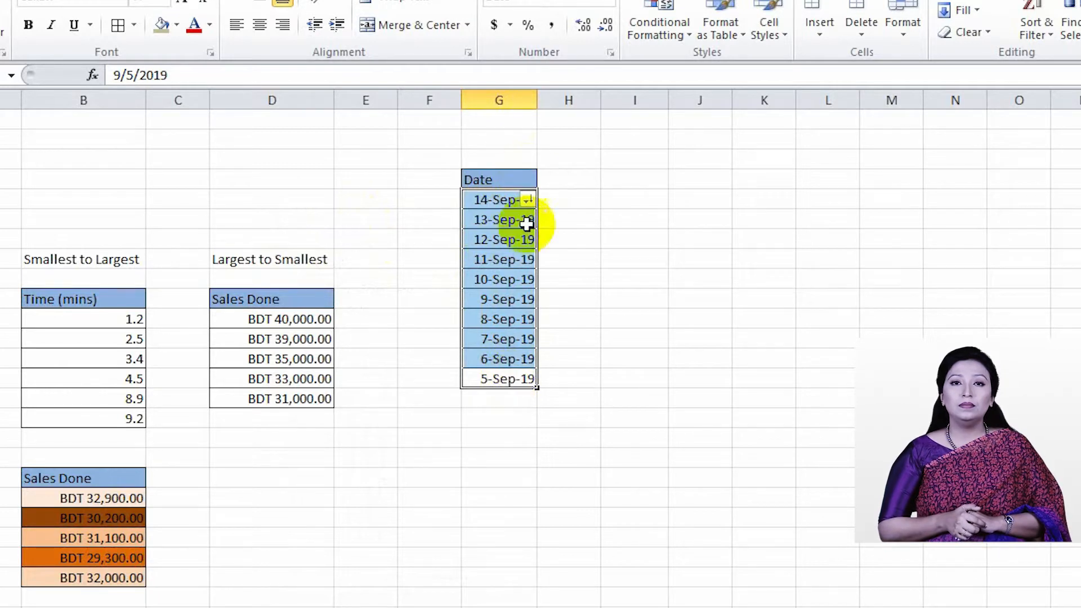
pyautogui.click(528, 200)
pyautogui.press('Escape')
pyautogui.moveTo(534, 388); pyautogui.dragTo(489, 178)
pyautogui.click(569, 279)
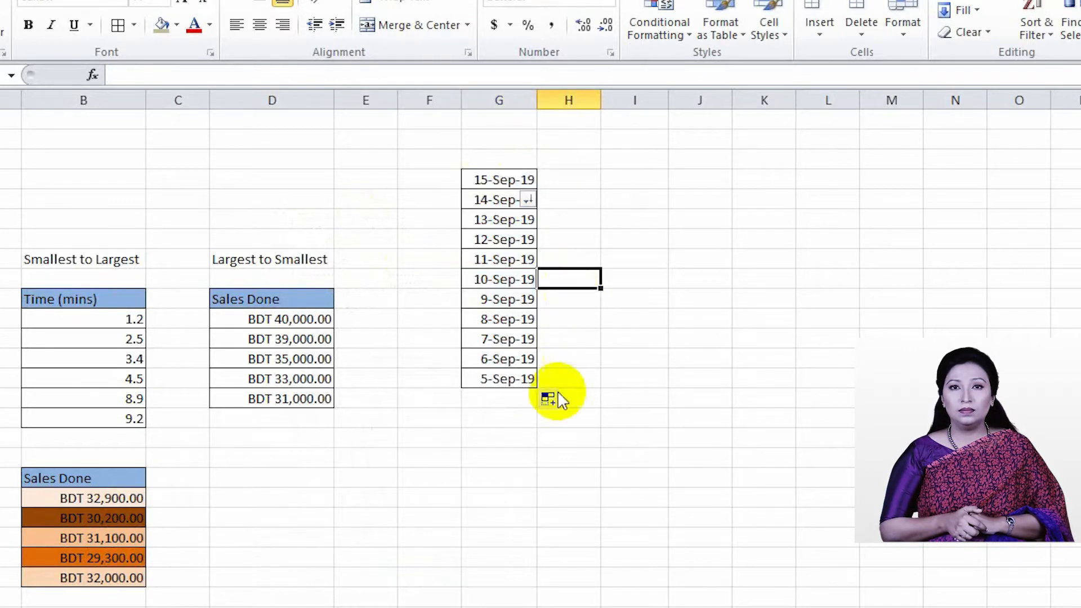
pyautogui.hotkey('ctrl', 'z')
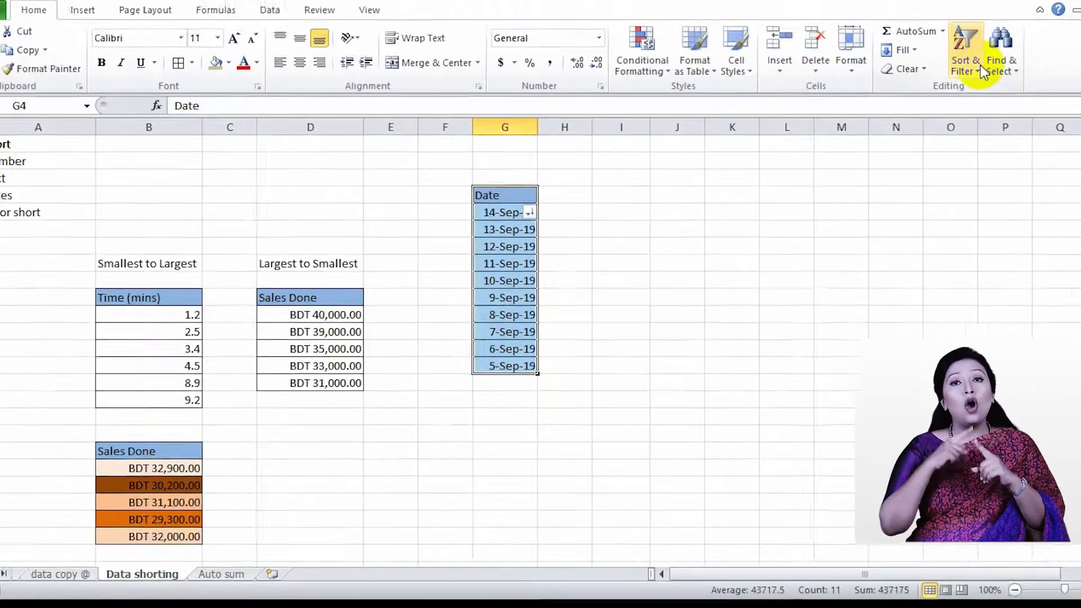
# Remove the filter from the dates and reapply it to G4:G14 so it sits on the Date header
pyautogui.click(1033, 17)
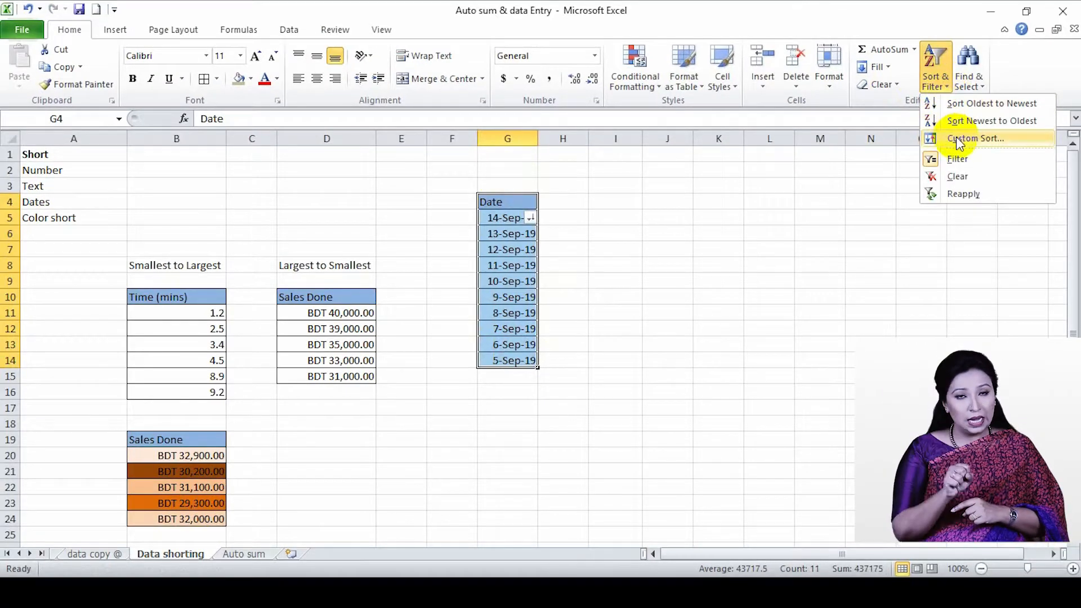
pyautogui.click(960, 154)
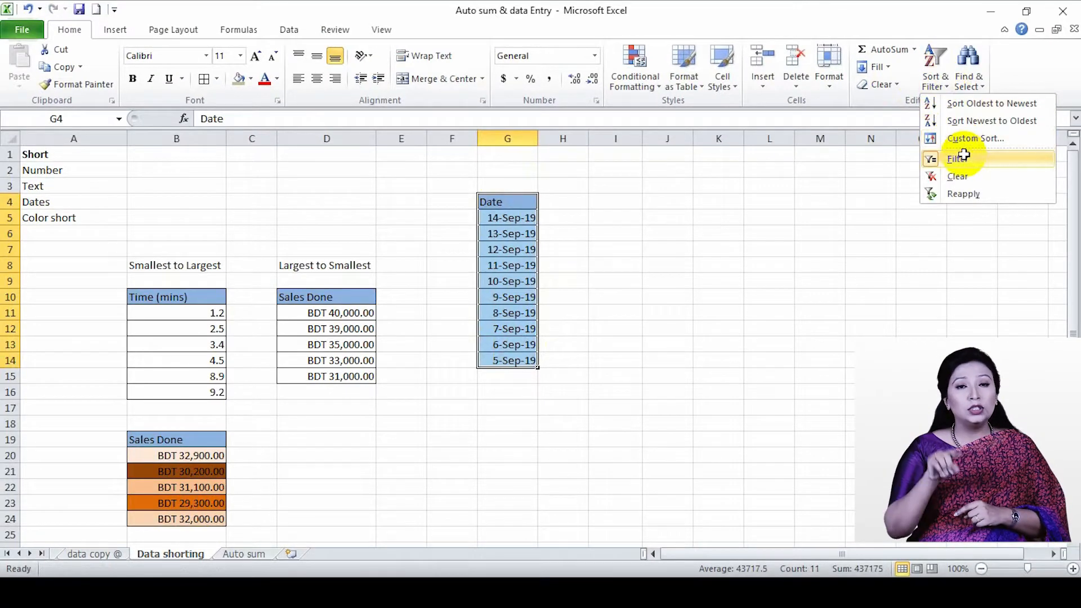
pyautogui.click(918, 84)
pyautogui.click(955, 157)
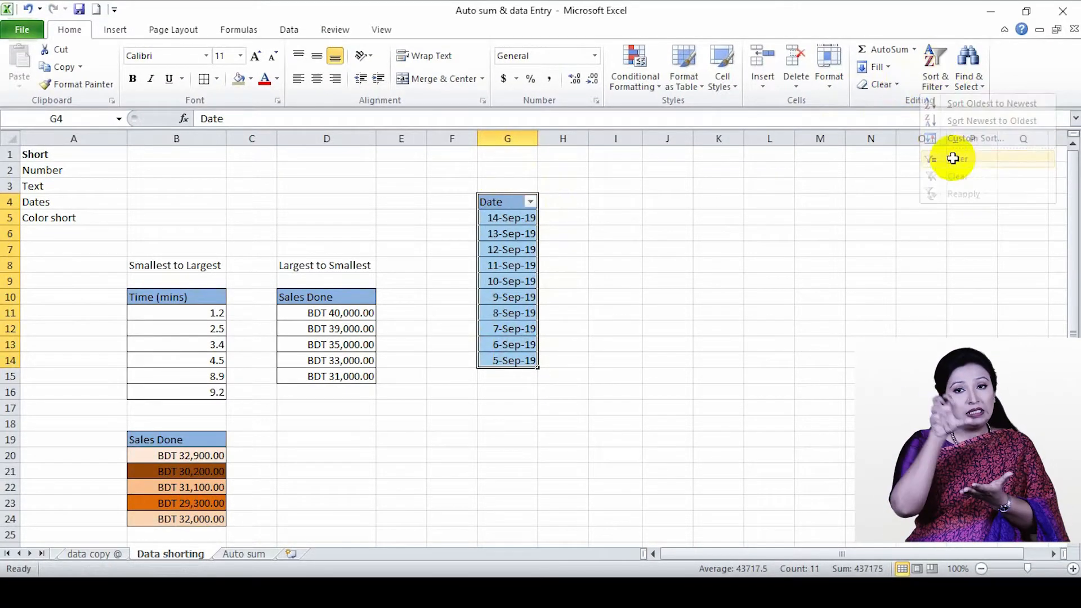
# Sort the Date list in G4:G14 from oldest to newest, and re-sort it from newest to oldest
pyautogui.click(530, 204)
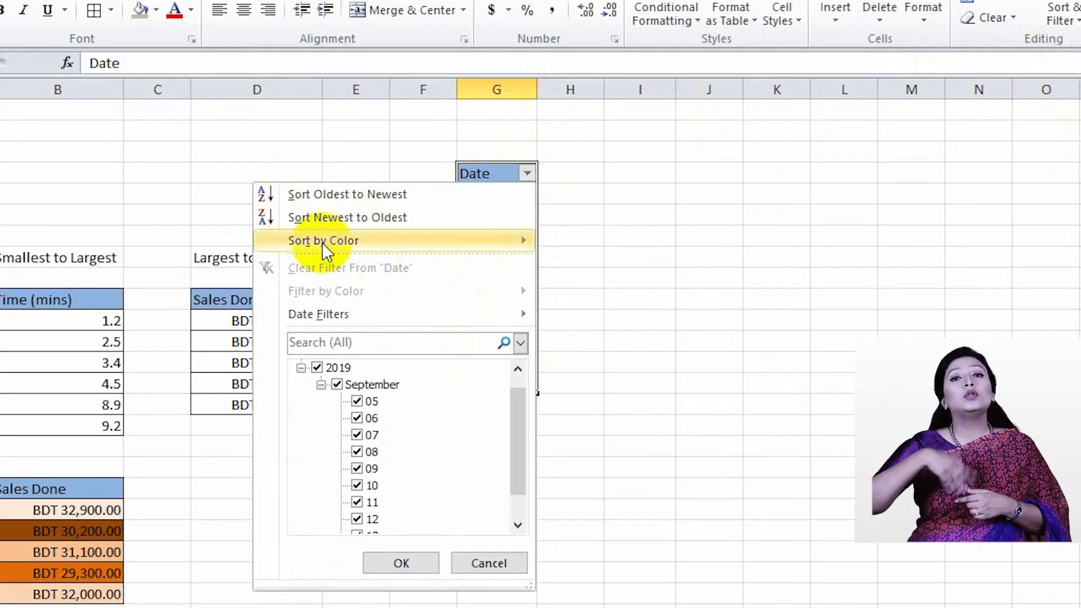
pyautogui.click(522, 173)
pyautogui.click(522, 175)
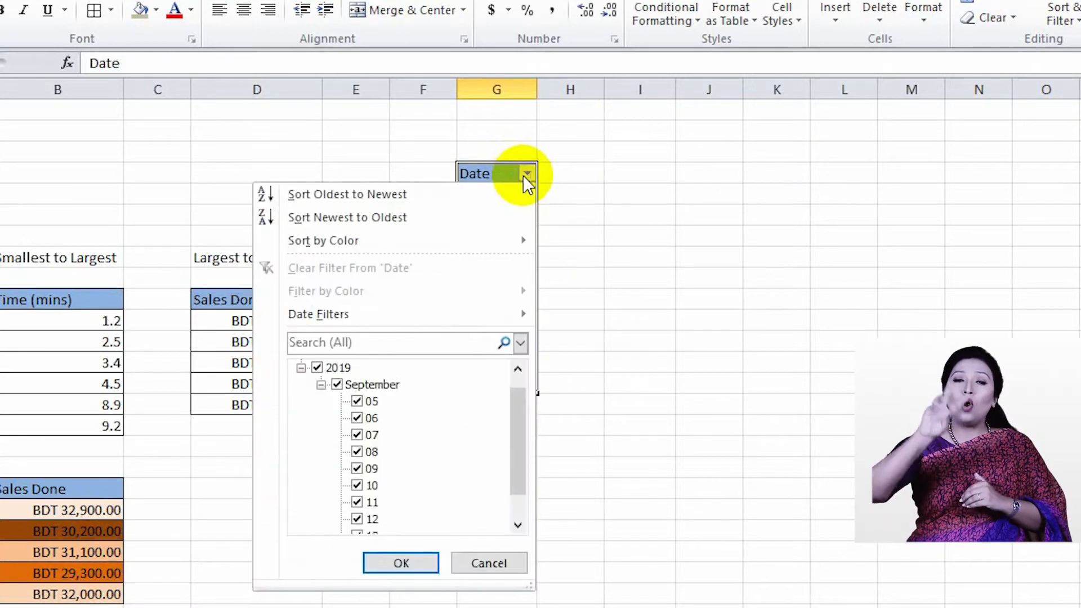
pyautogui.click(364, 197)
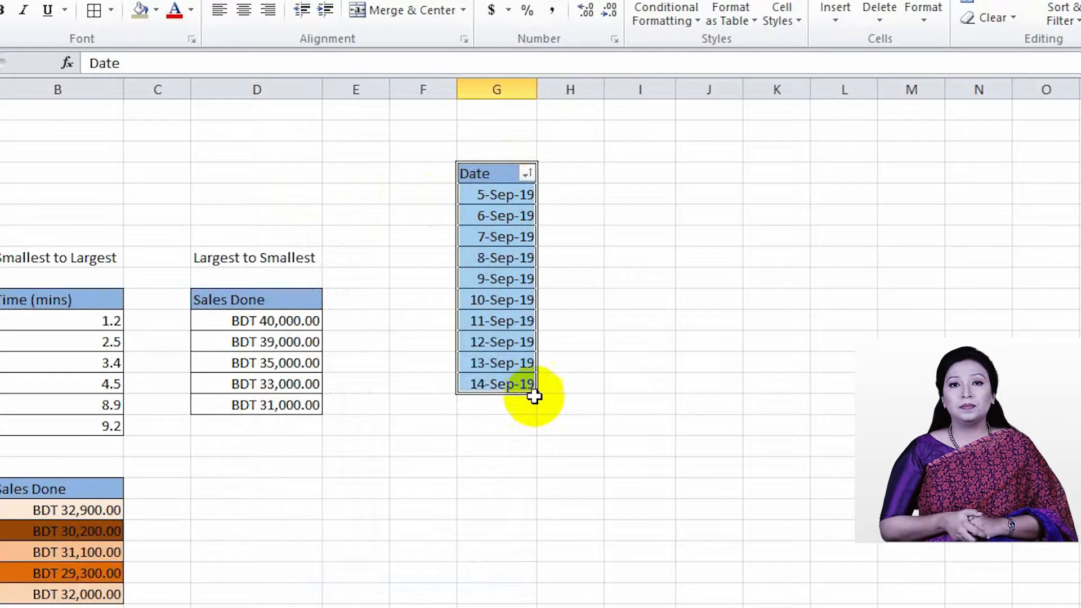
pyautogui.click(526, 173)
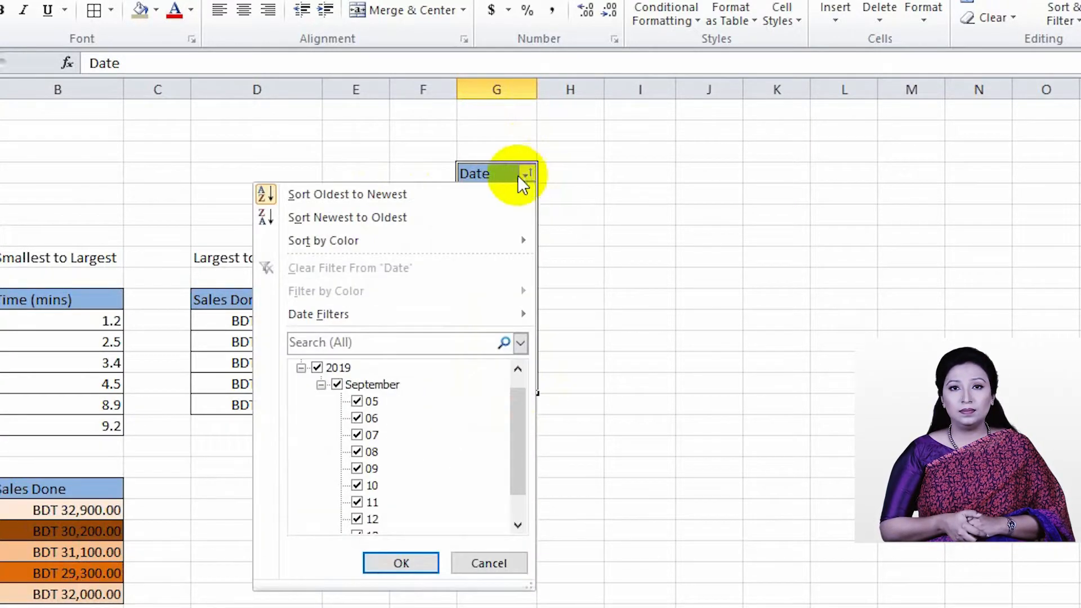
pyautogui.click(363, 227)
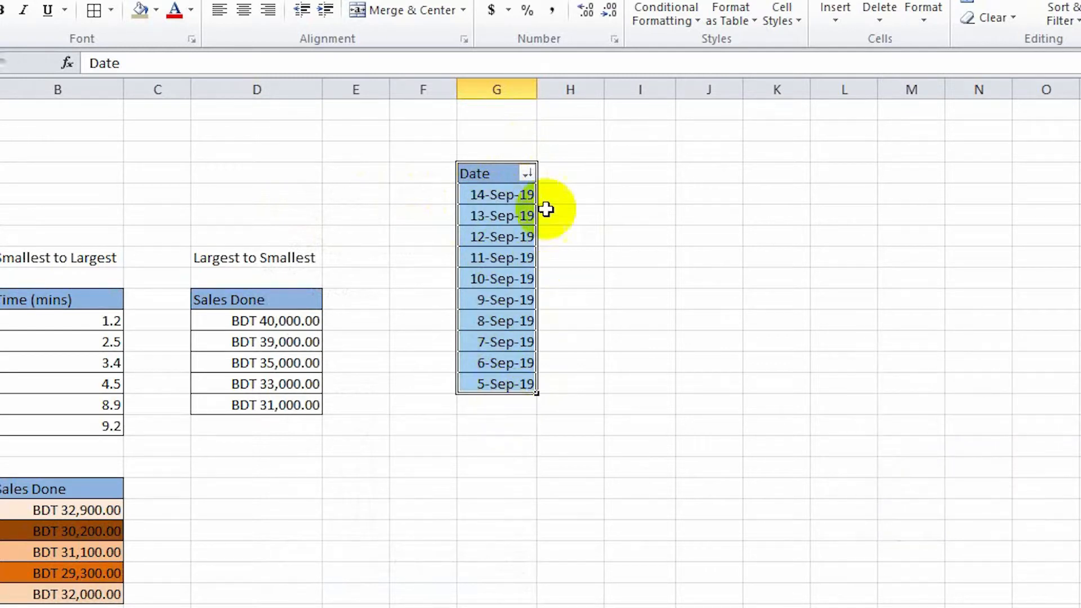
pyautogui.click(527, 174)
pyautogui.click(796, 229)
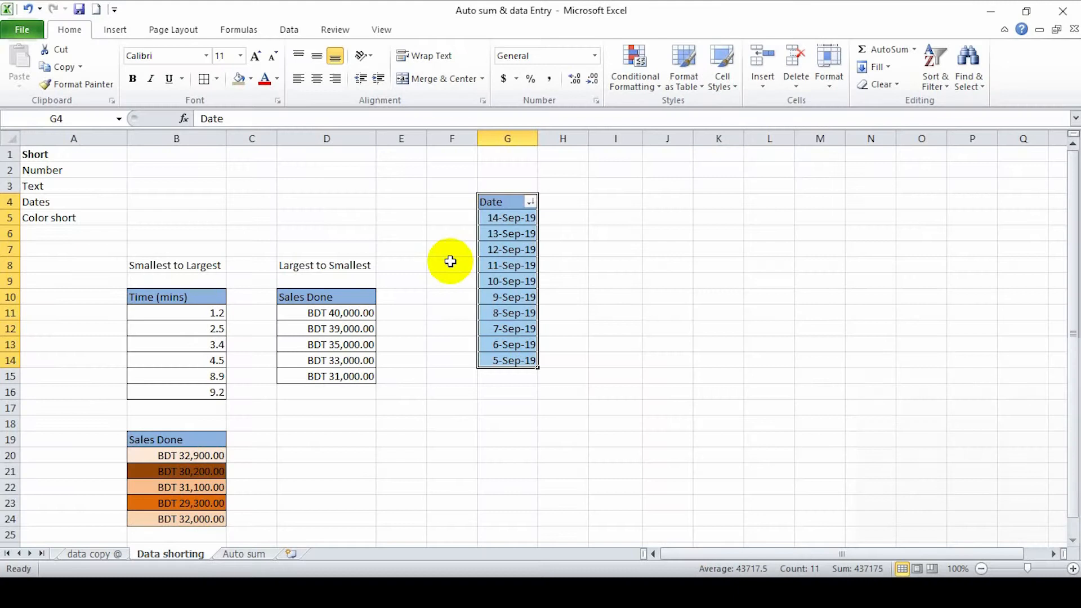
# Open the Auto sum sheet and look over the Eng, Math, Sci, Total and Ave cells in row 3
pyautogui.scroll(-6, 450, 261)
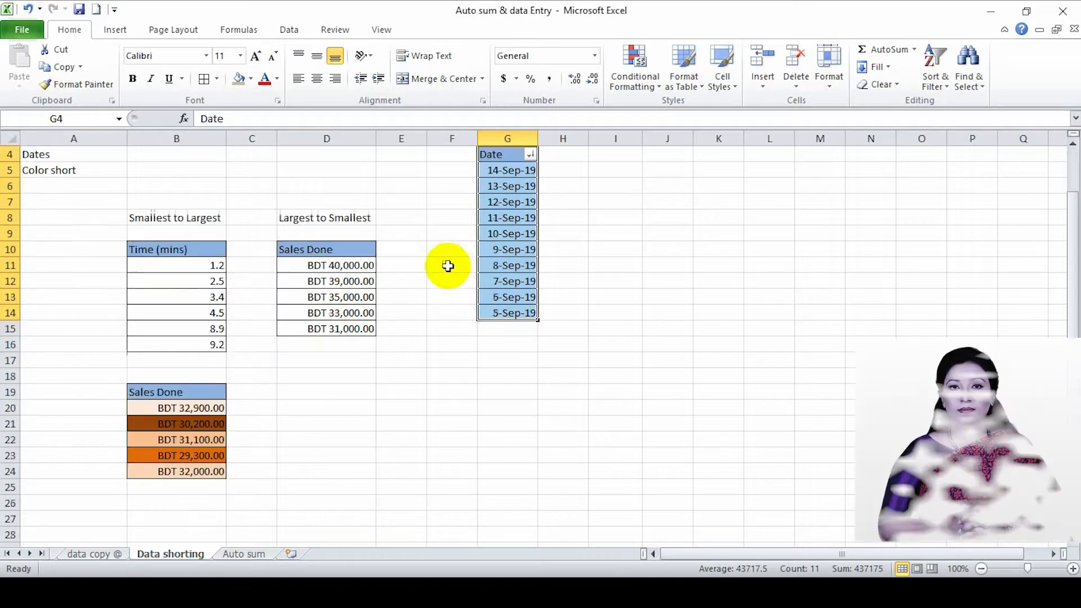
pyautogui.scroll(6, 437, 311)
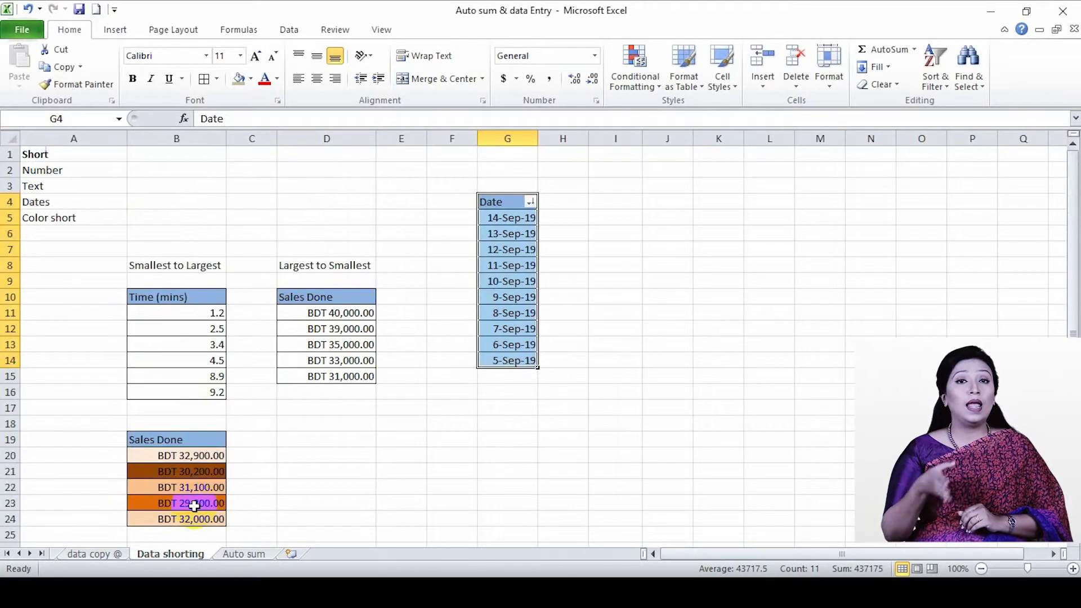
pyautogui.click(252, 552)
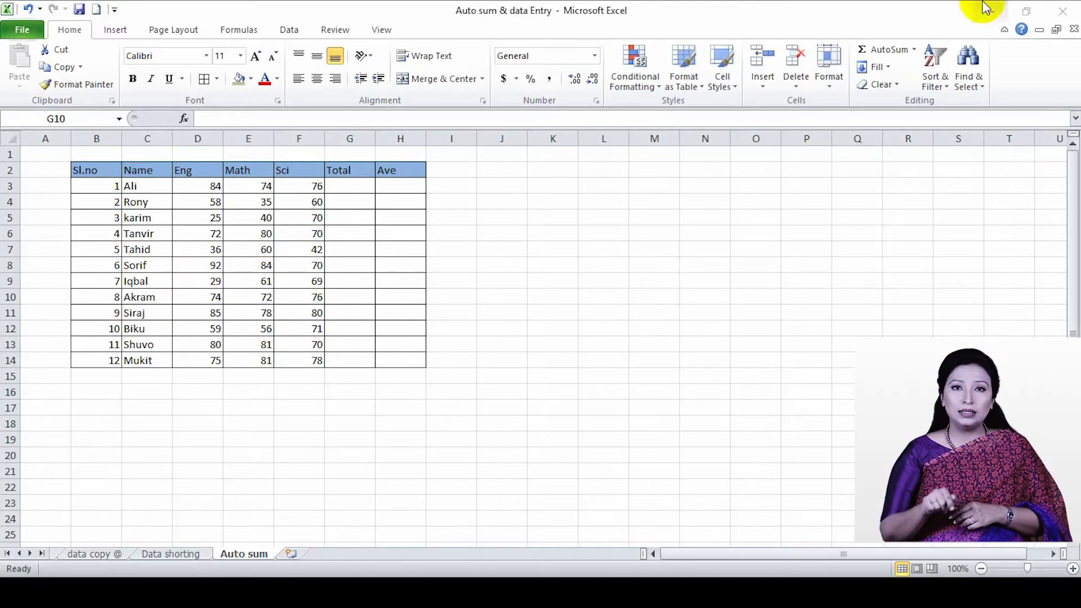
pyautogui.click(886, 66)
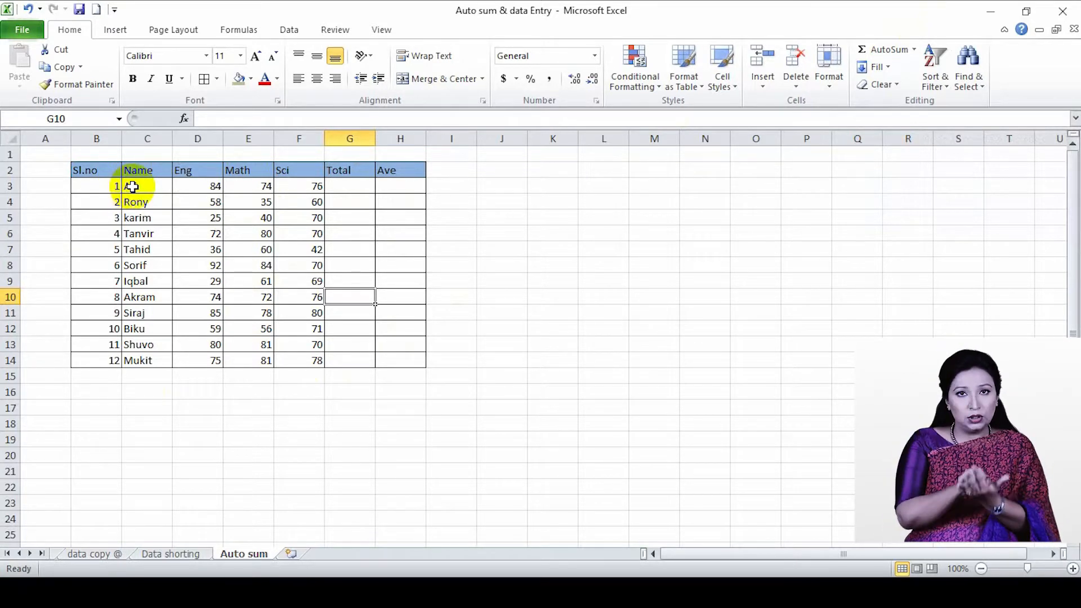
pyautogui.click(208, 187)
pyautogui.click(247, 186)
pyautogui.click(293, 187)
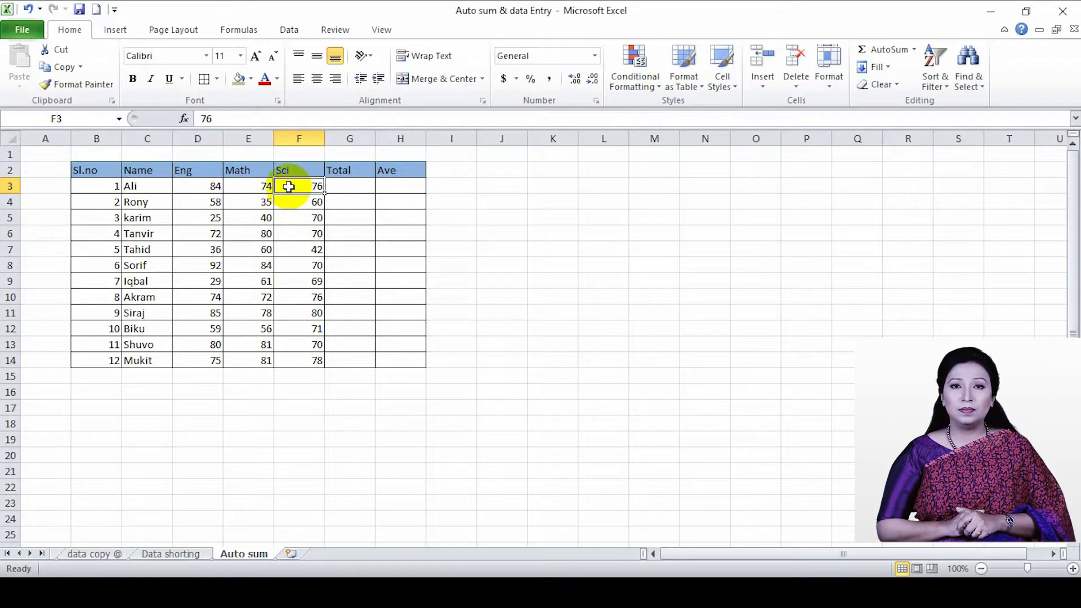
pyautogui.click(337, 188)
pyautogui.click(399, 189)
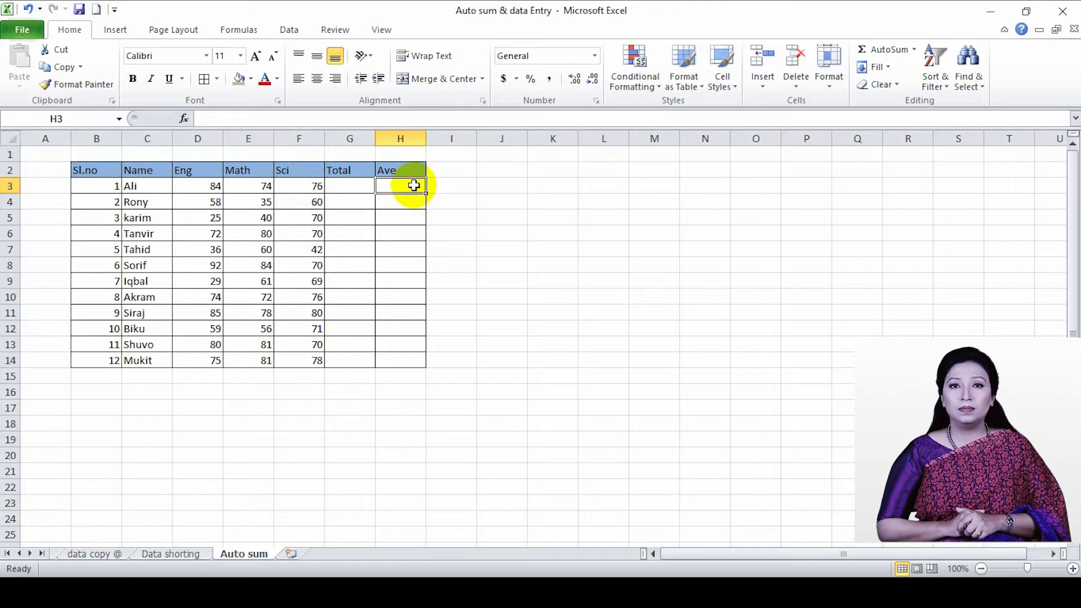
pyautogui.click(358, 189)
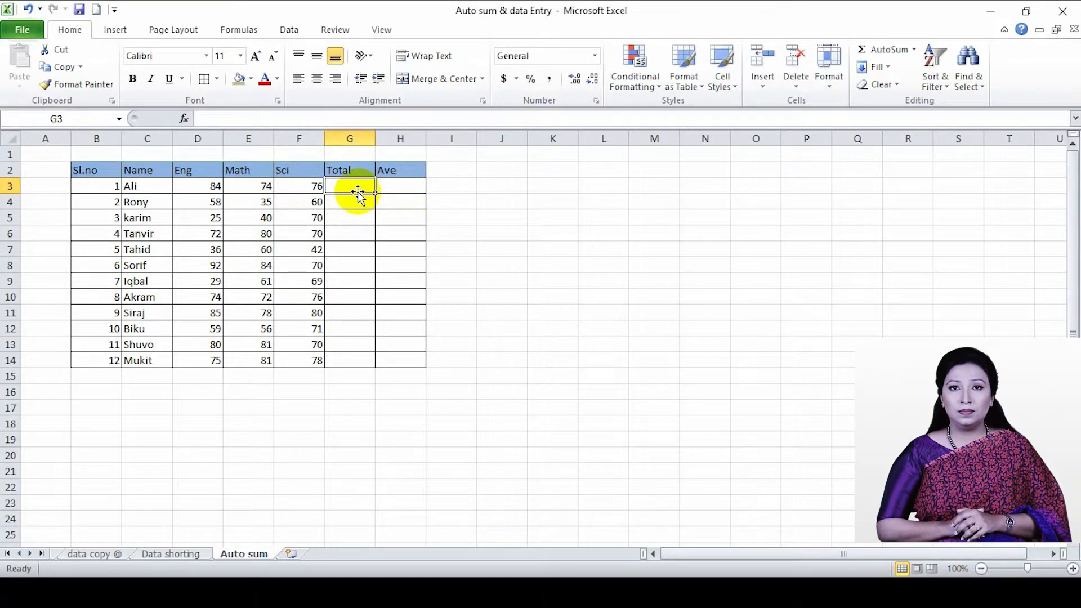
# Total the Eng, Math and Sci marks in D3:F3 with AutoSum's Sum function, filling G3
pyautogui.moveTo(205, 192); pyautogui.dragTo(313, 188)
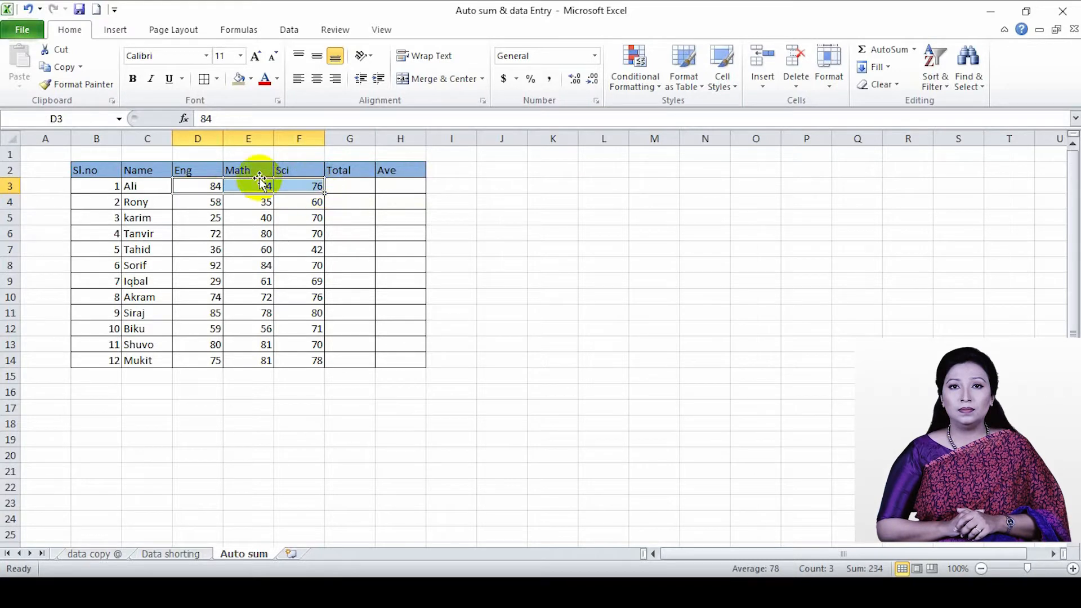
pyautogui.click(204, 187)
pyautogui.moveTo(204, 188); pyautogui.dragTo(299, 181)
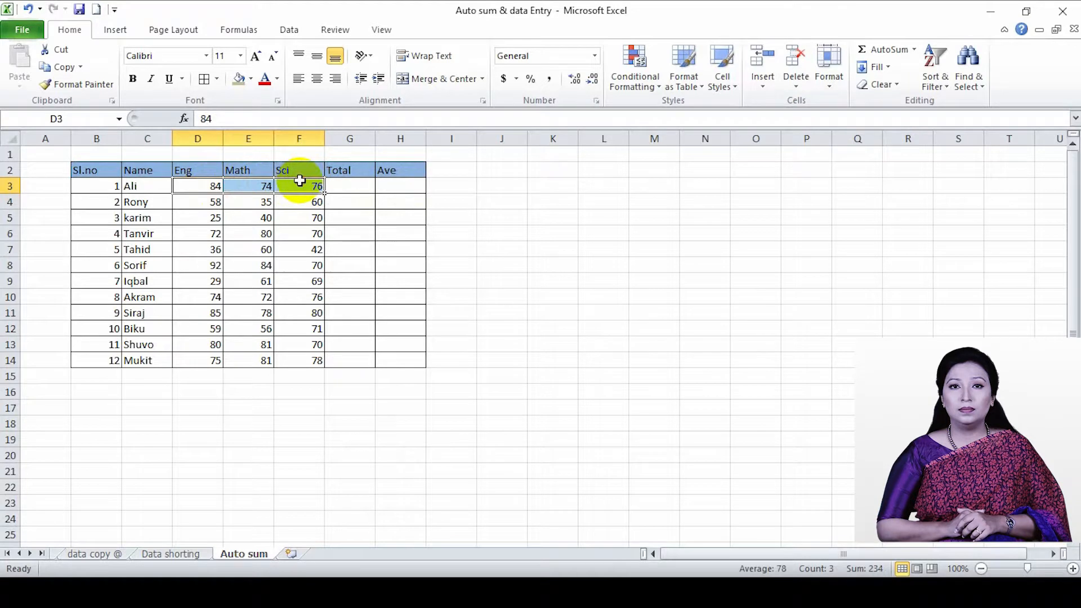
pyautogui.click(913, 49)
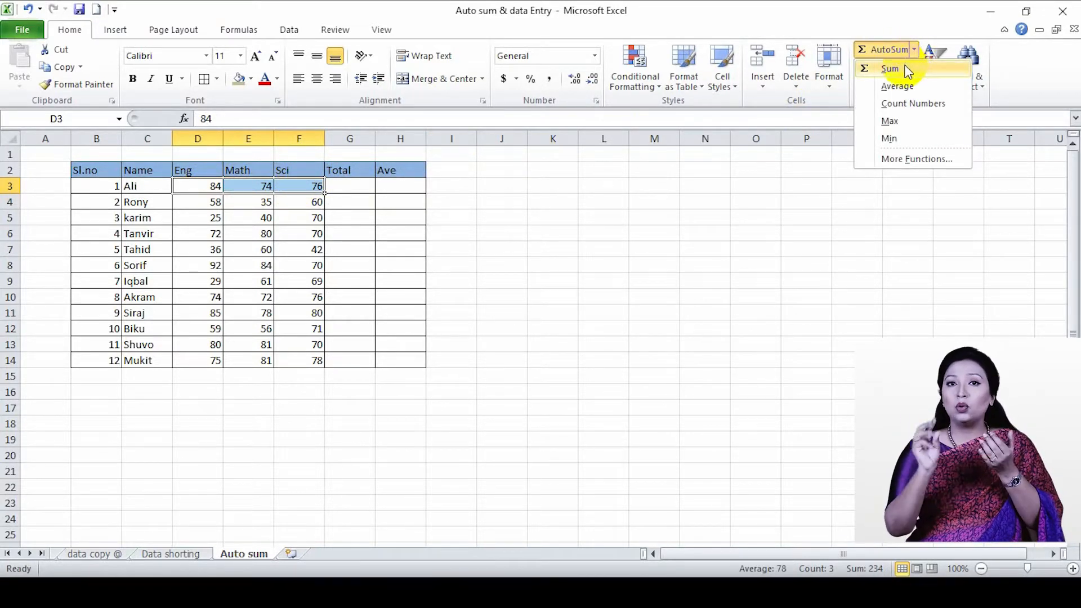
pyautogui.click(895, 68)
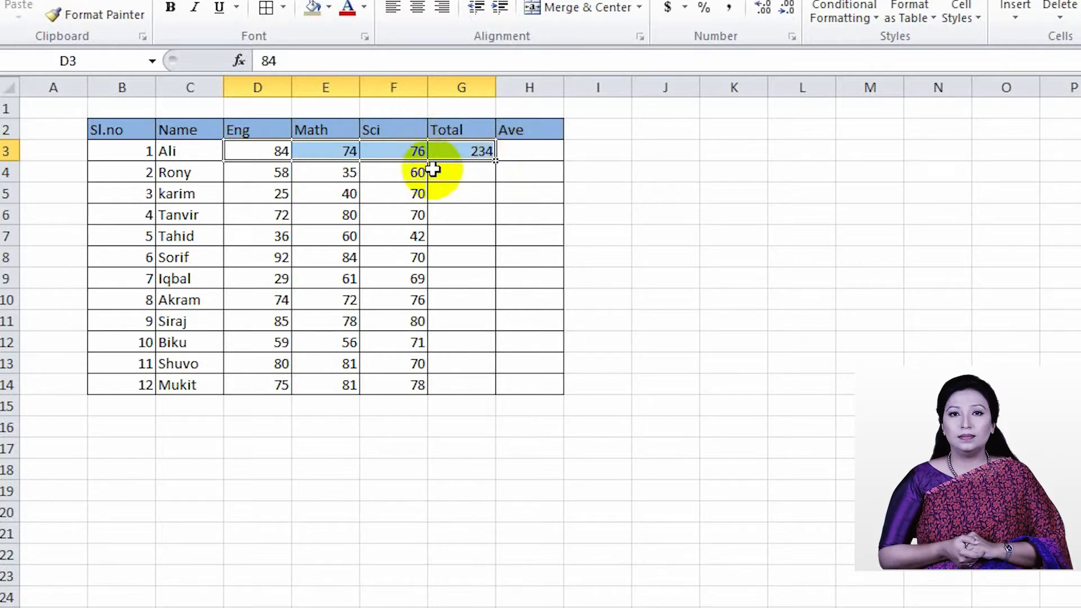
# Enter the formula =SUM(D4,E4,F4) in G4 to total the second student's marks
pyautogui.click(452, 172)
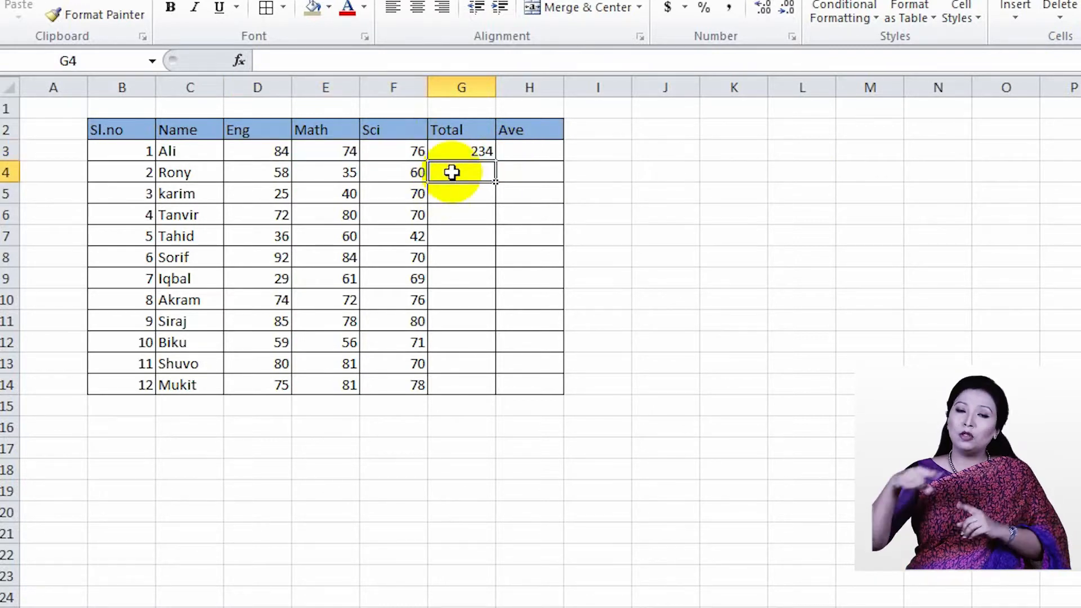
pyautogui.write('=')
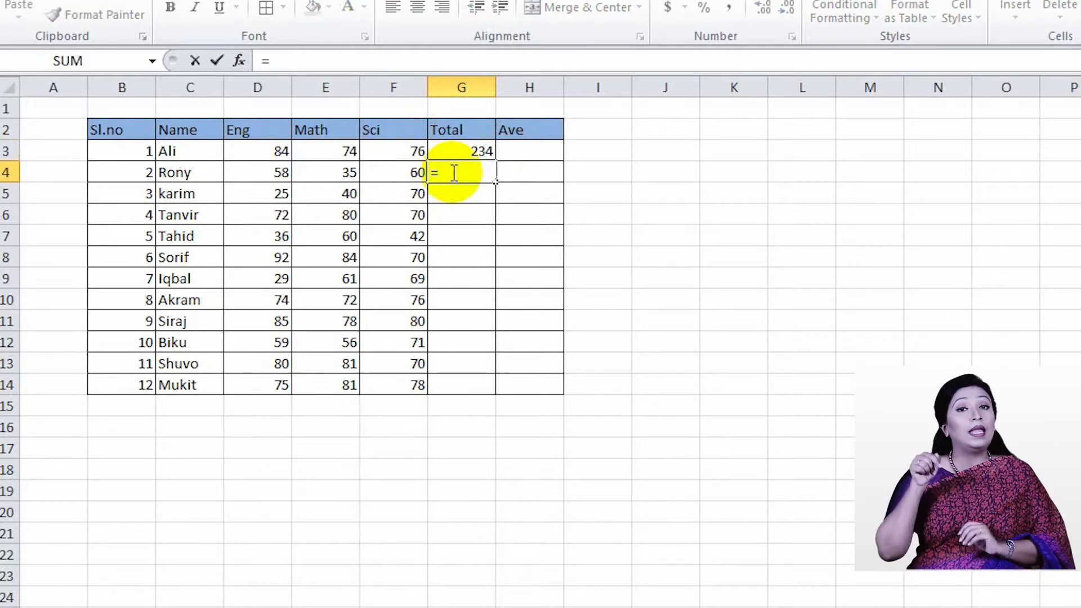
pyautogui.write('SUM')
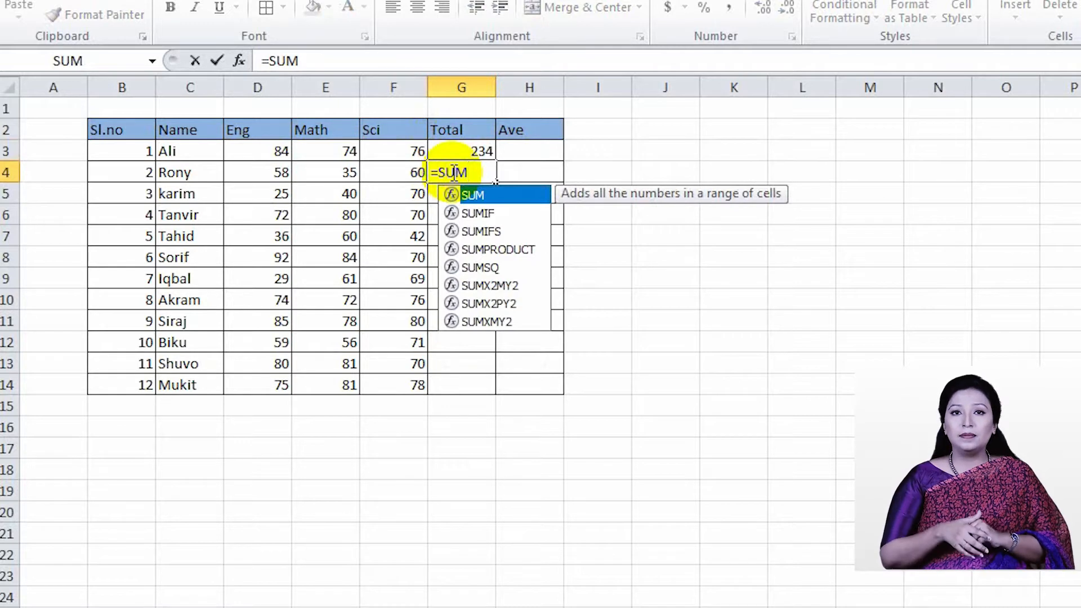
pyautogui.write('(')
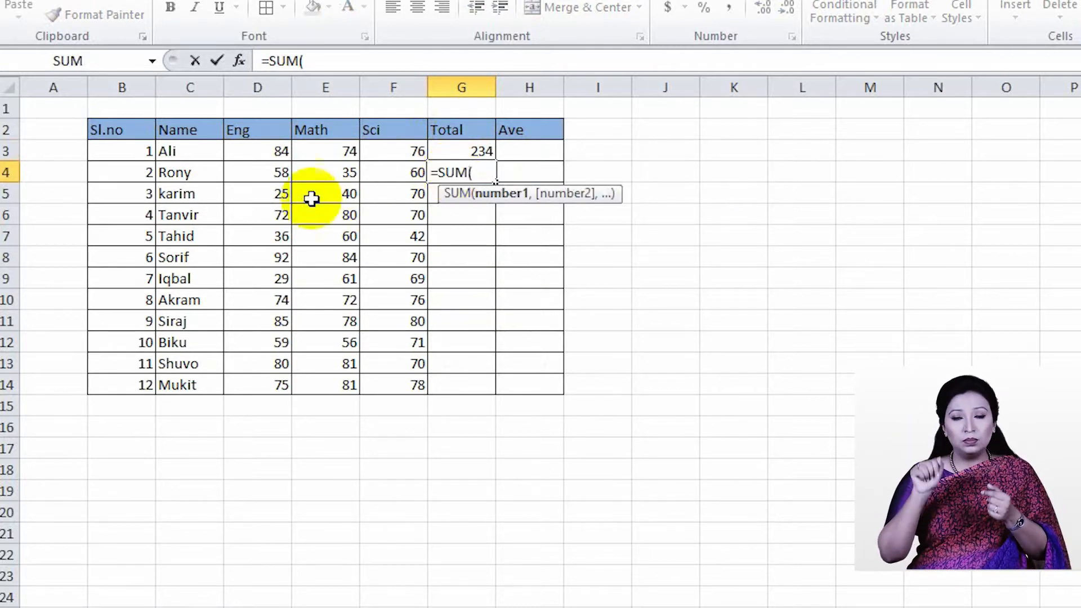
pyautogui.click(269, 177)
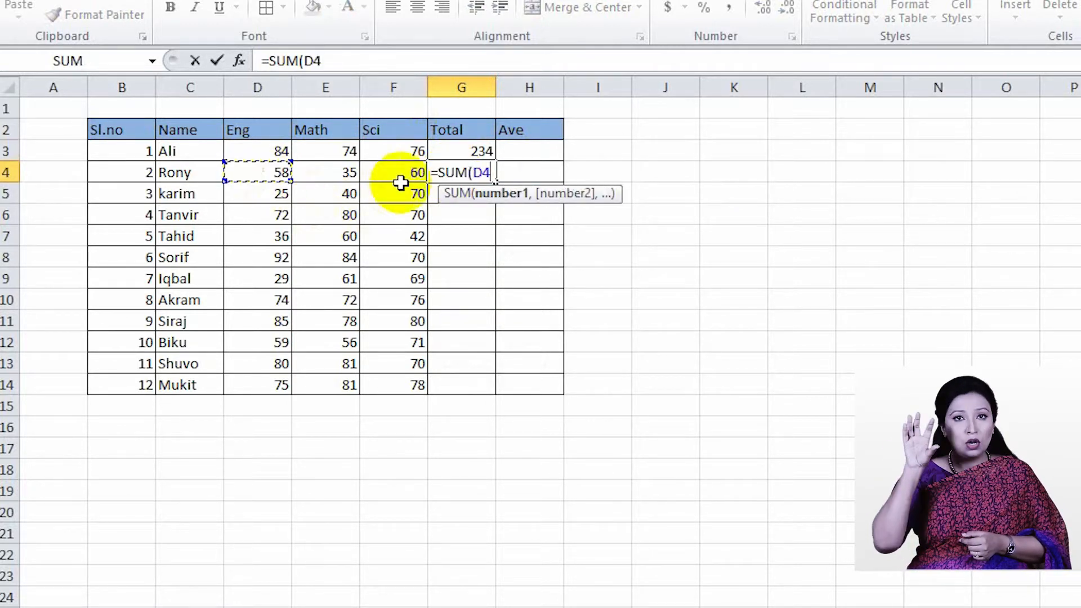
pyautogui.write(',')
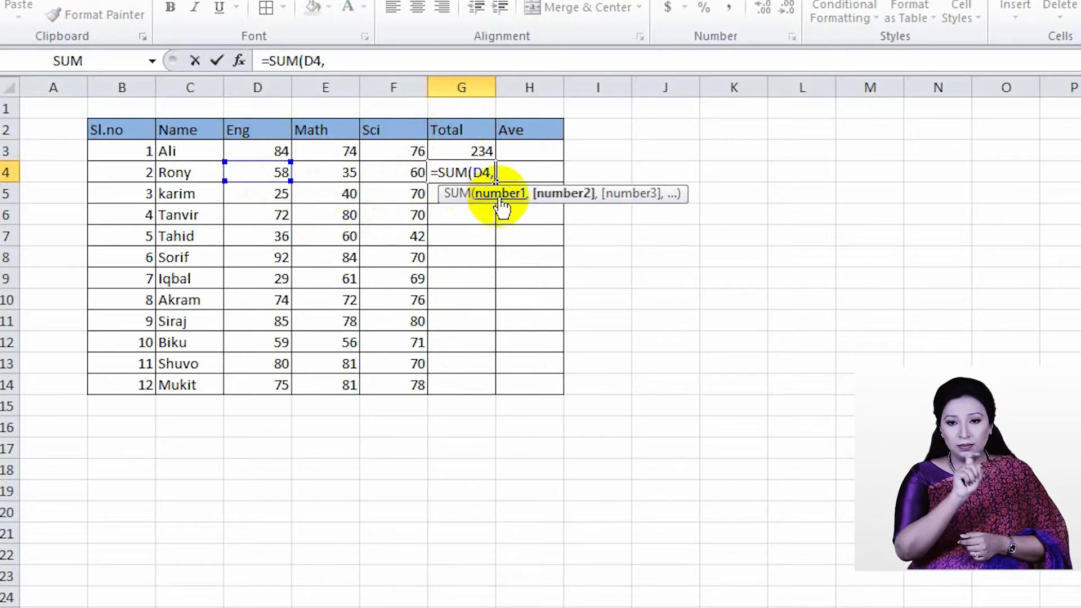
pyautogui.click(349, 174)
pyautogui.write(',')
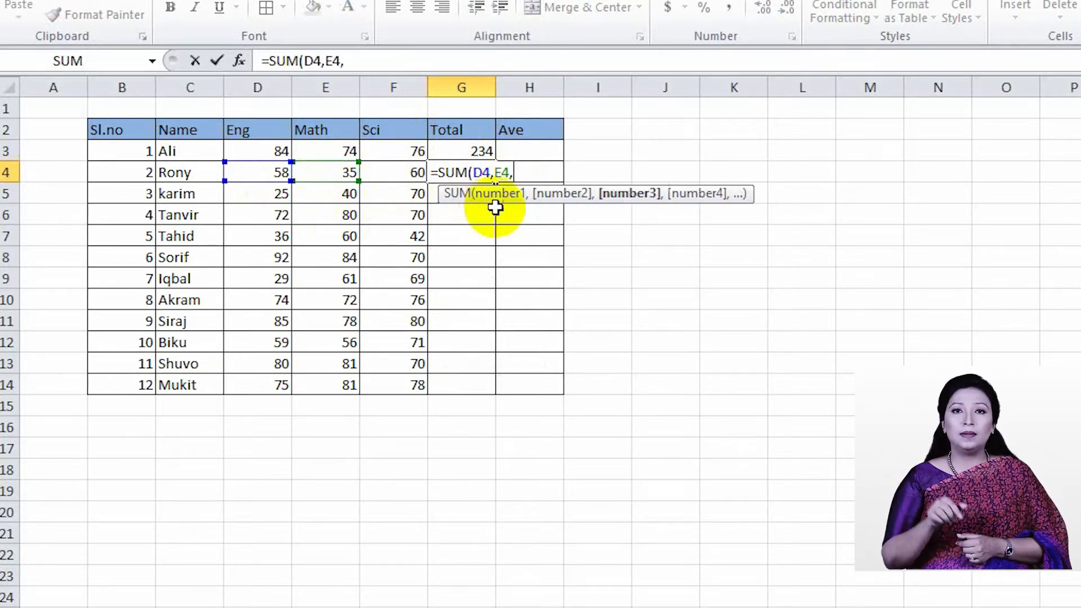
pyautogui.click(405, 173)
pyautogui.write(',')
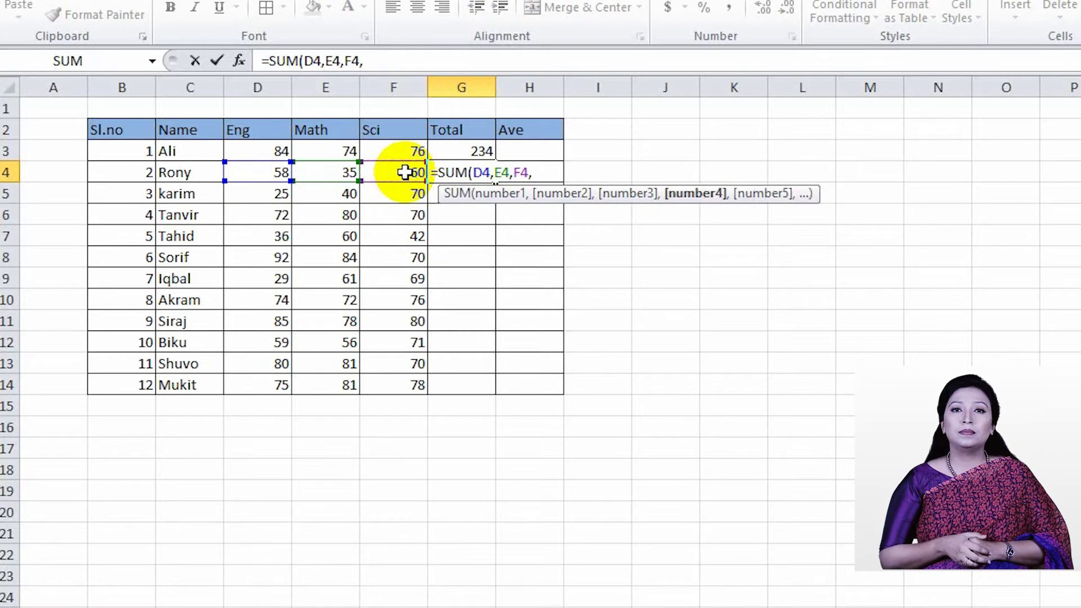
pyautogui.press('BackSpace')
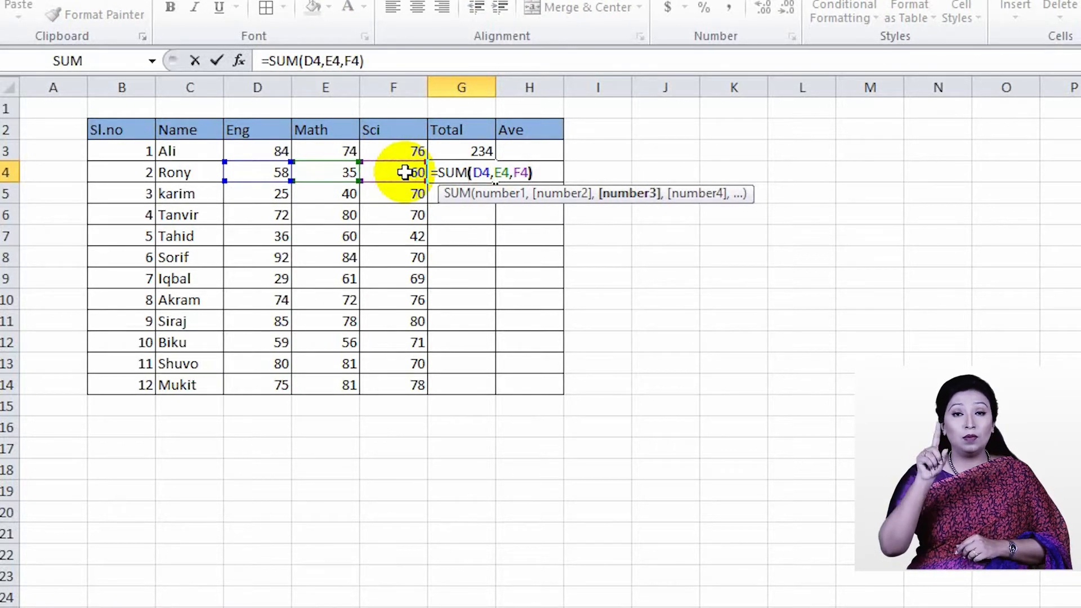
pyautogui.press('Return')
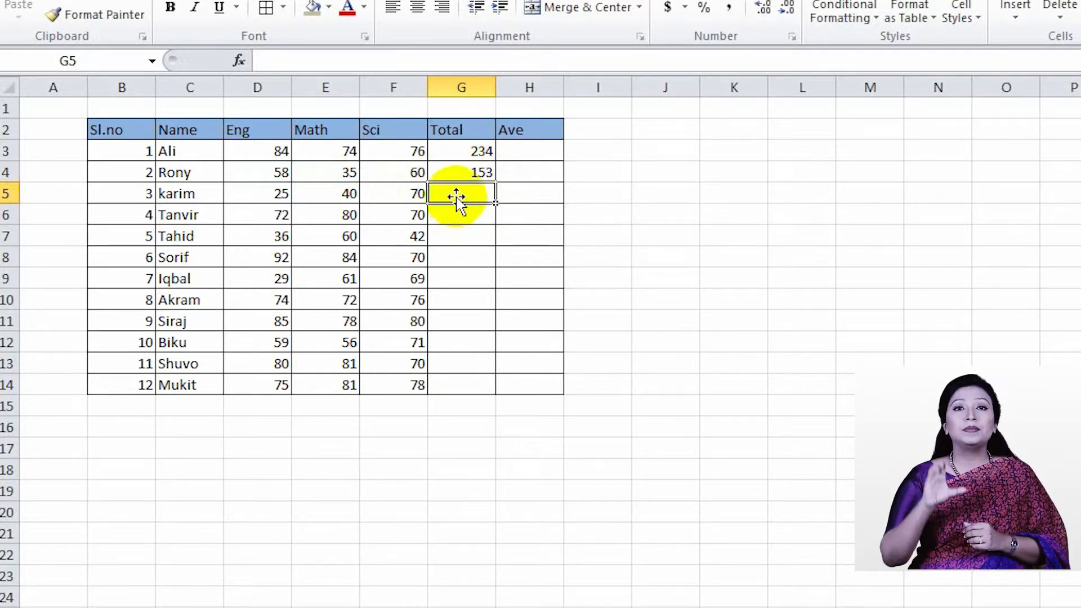
pyautogui.click(271, 194)
pyautogui.write('+')
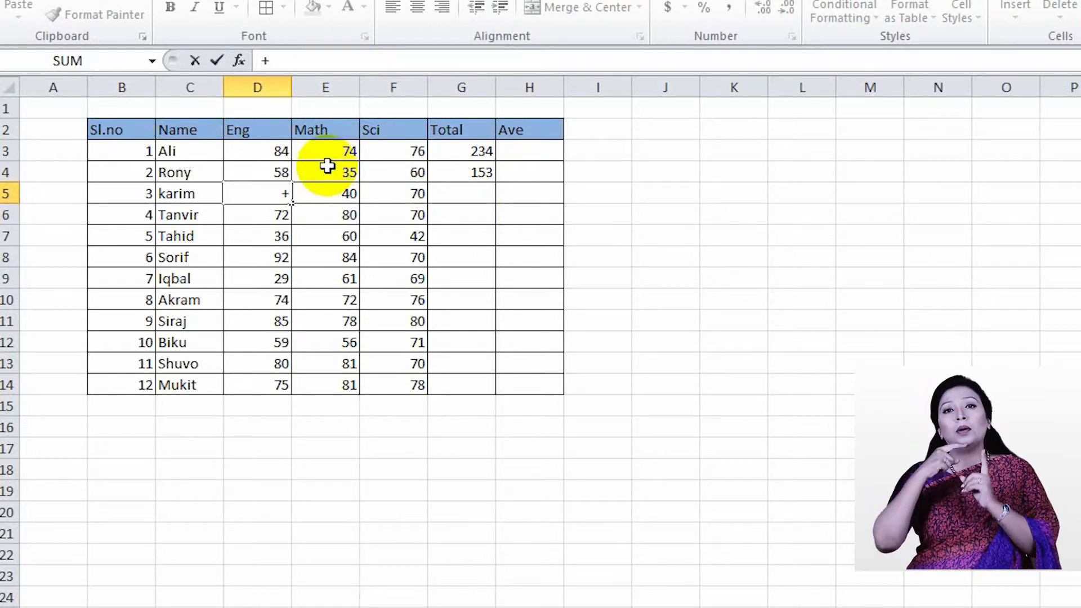
pyautogui.press('Escape')
pyautogui.click(456, 191)
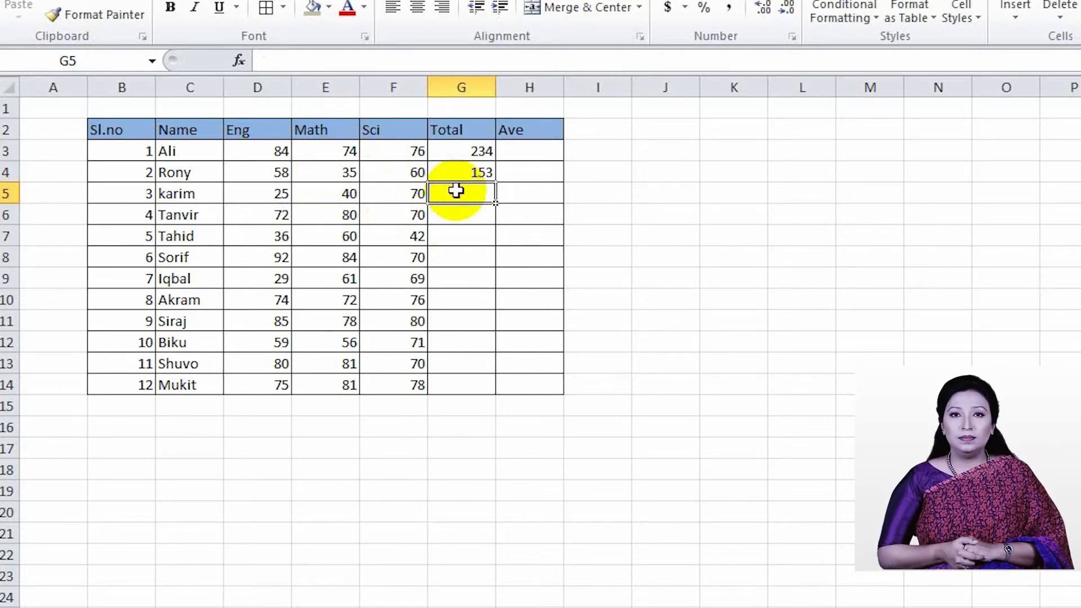
# Fill the SUM formula from G4 down to G12 and check the copied formula in G11
pyautogui.click(481, 171)
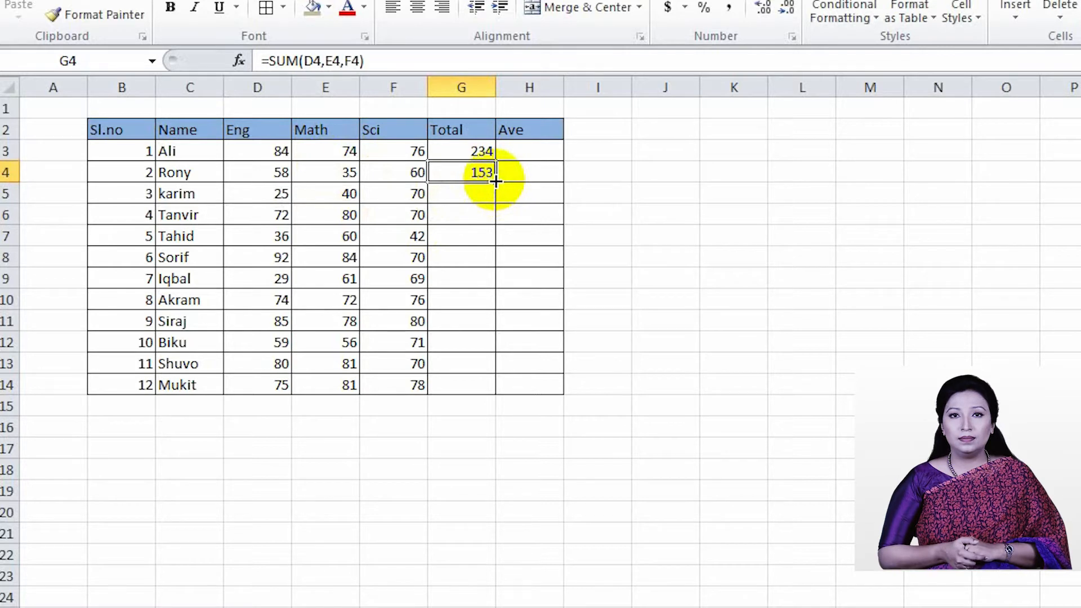
pyautogui.moveTo(494, 180); pyautogui.dragTo(487, 359)
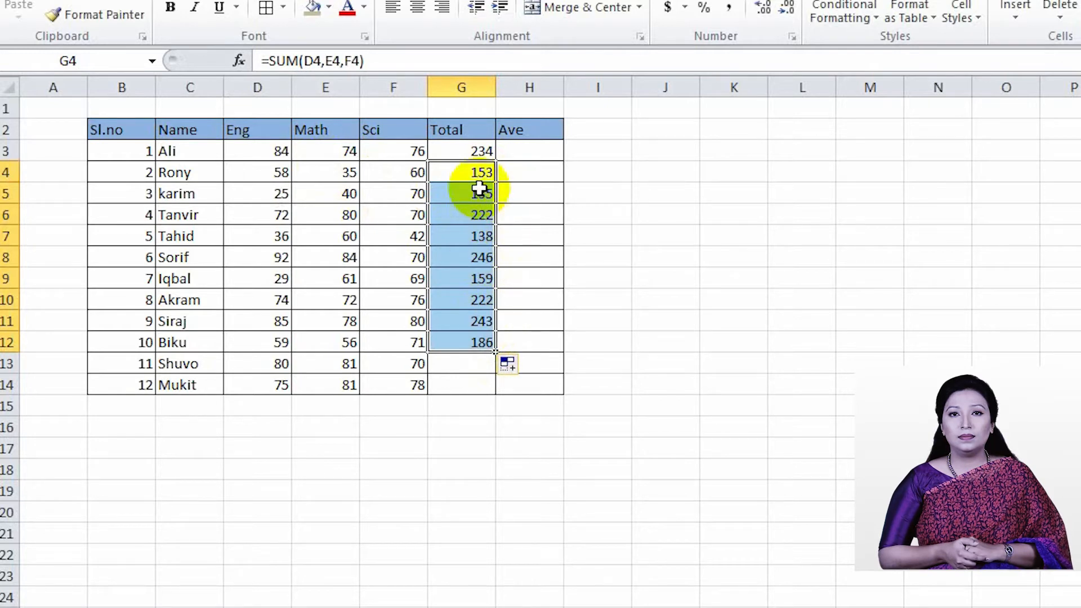
pyautogui.click(473, 324)
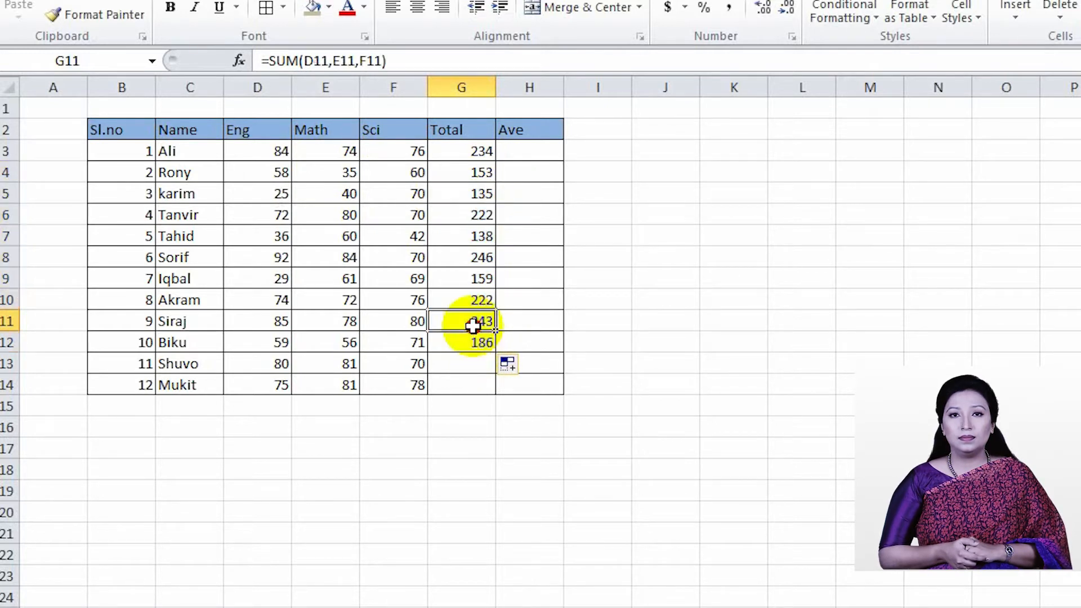
# Total the marks in G13 by inserting the SUM function with D13, E13 and F13 as separate arguments
pyautogui.click(470, 361)
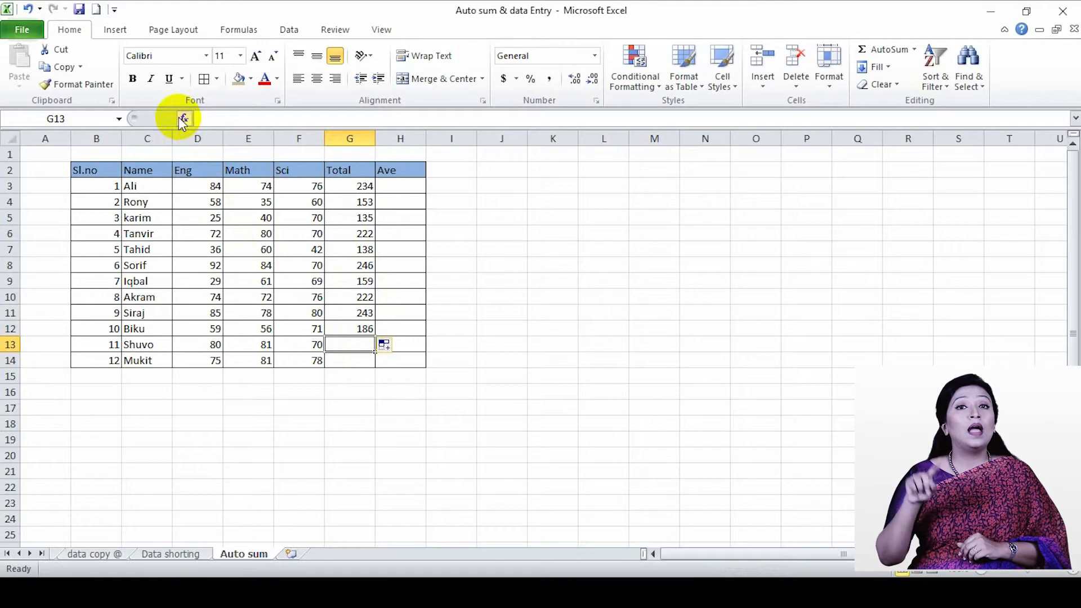
pyautogui.click(239, 60)
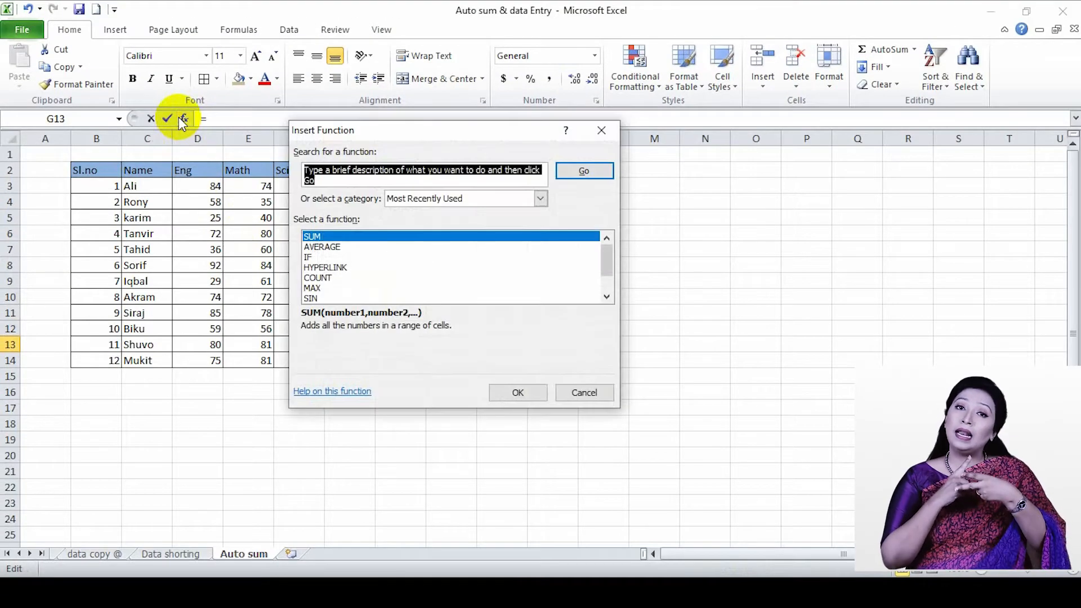
pyautogui.doubleClick(319, 235)
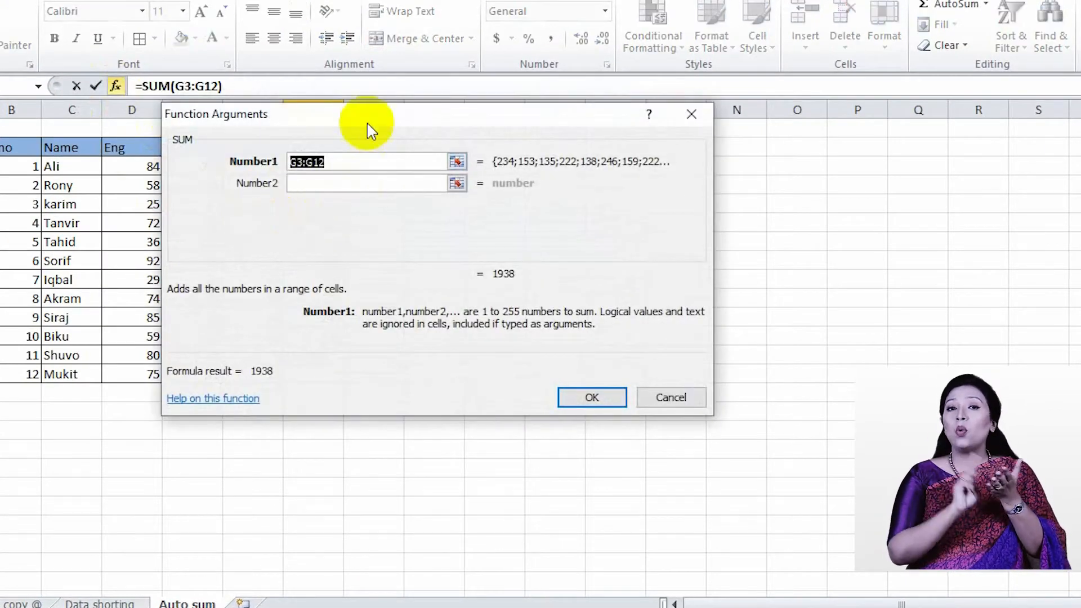
pyautogui.moveTo(369, 127); pyautogui.dragTo(620, 109)
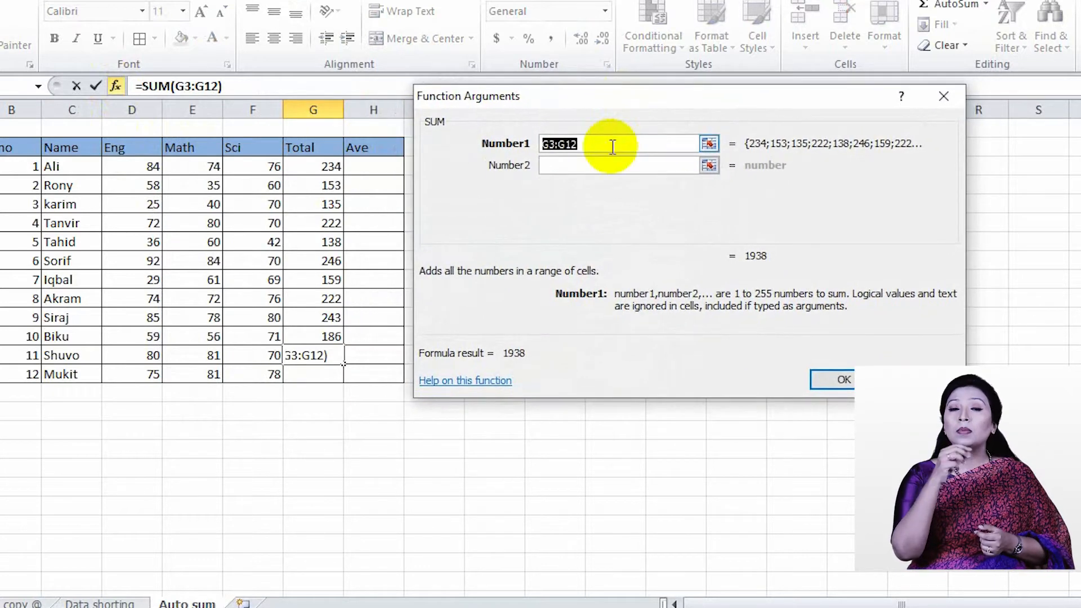
pyautogui.click(150, 355)
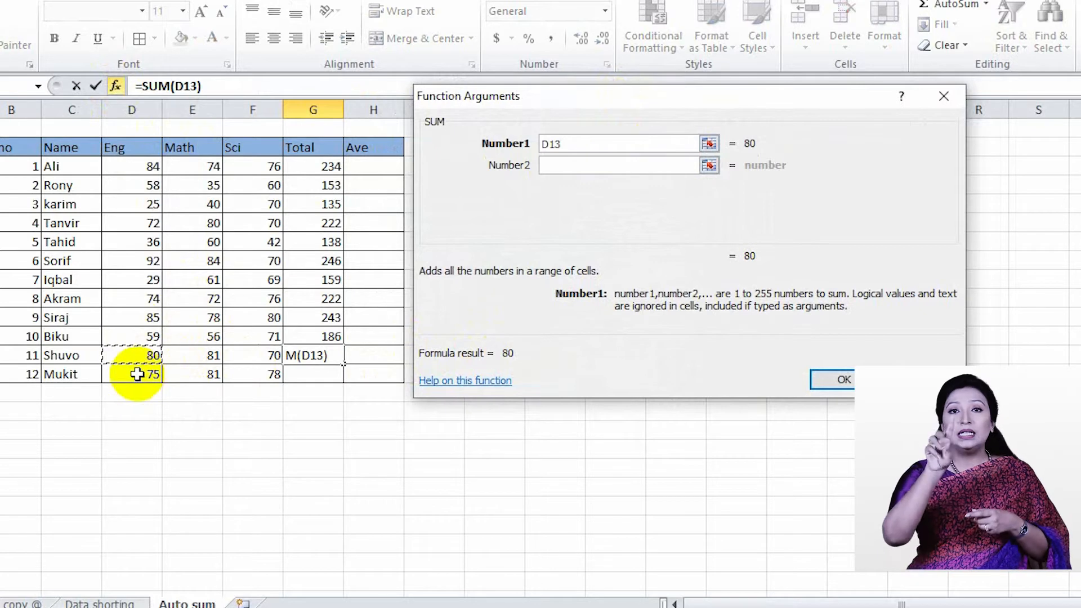
pyautogui.click(560, 168)
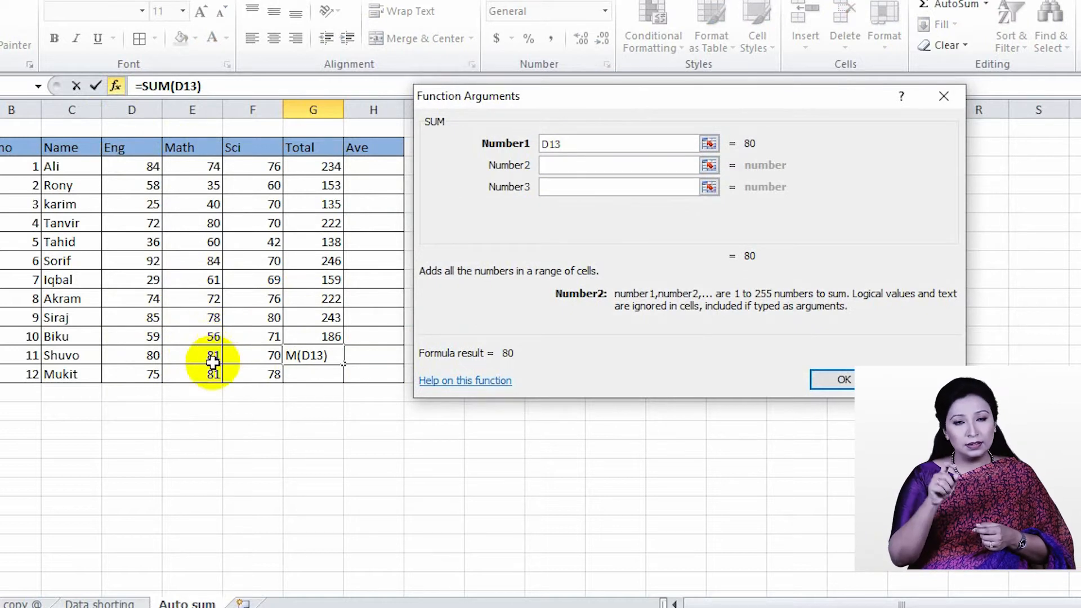
pyautogui.click(213, 360)
pyautogui.click(578, 187)
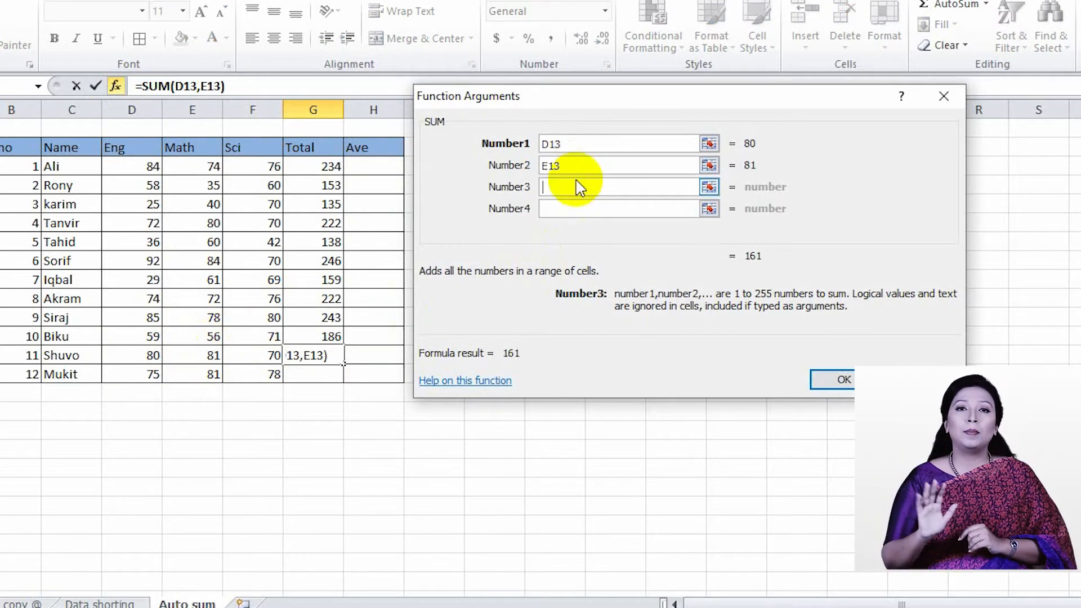
pyautogui.click(261, 360)
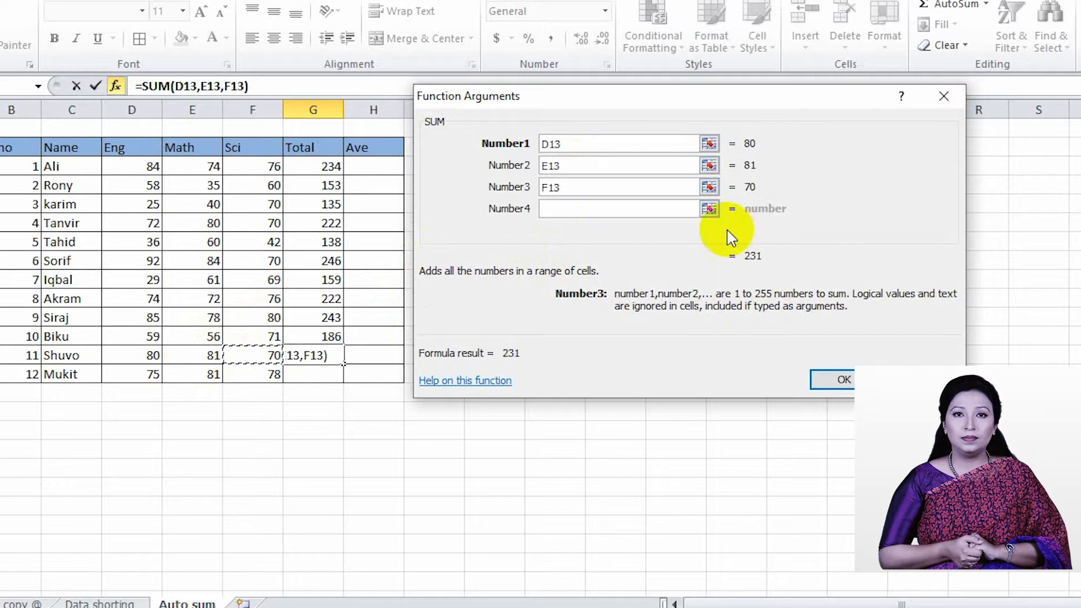
pyautogui.click(844, 379)
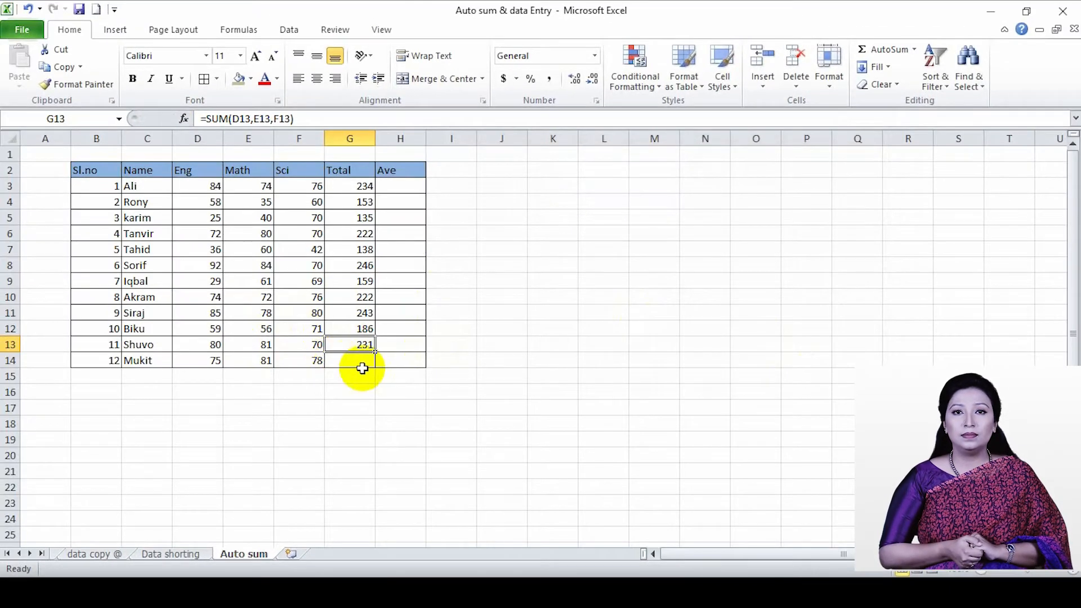
# Start a SUM formula in G14 and complete it through the Function Arguments dialog with D14, E14 and F14
pyautogui.click(351, 360)
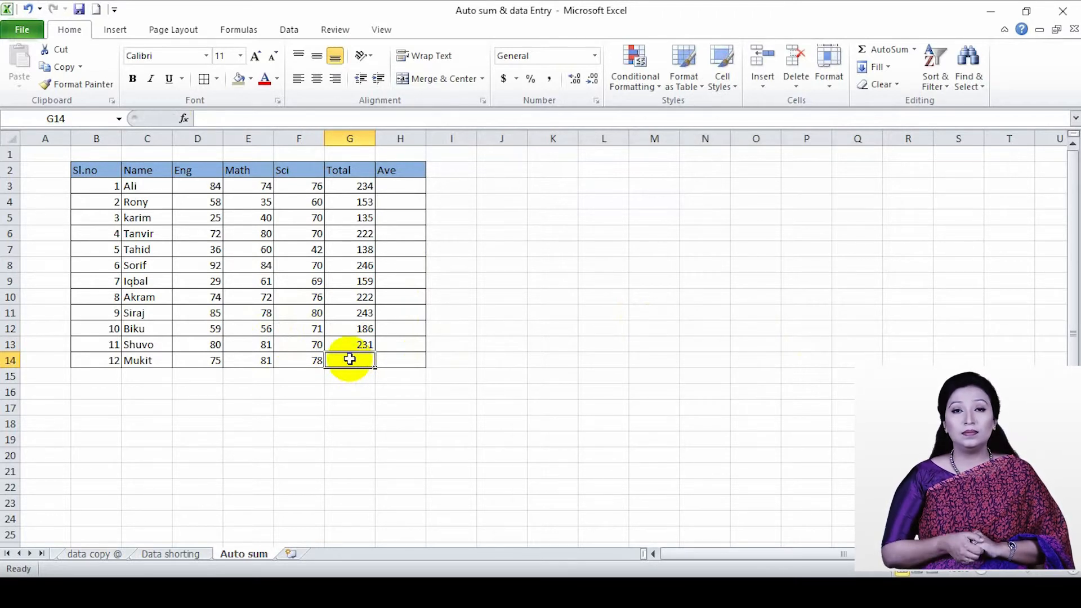
pyautogui.write('=')
pyautogui.write('SU')
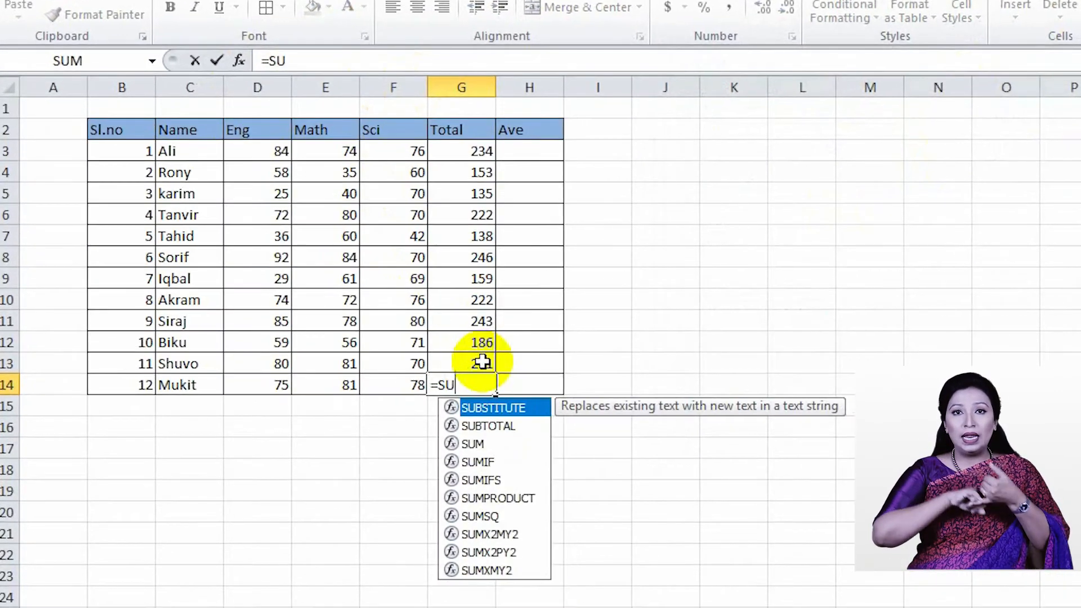
pyautogui.write('M')
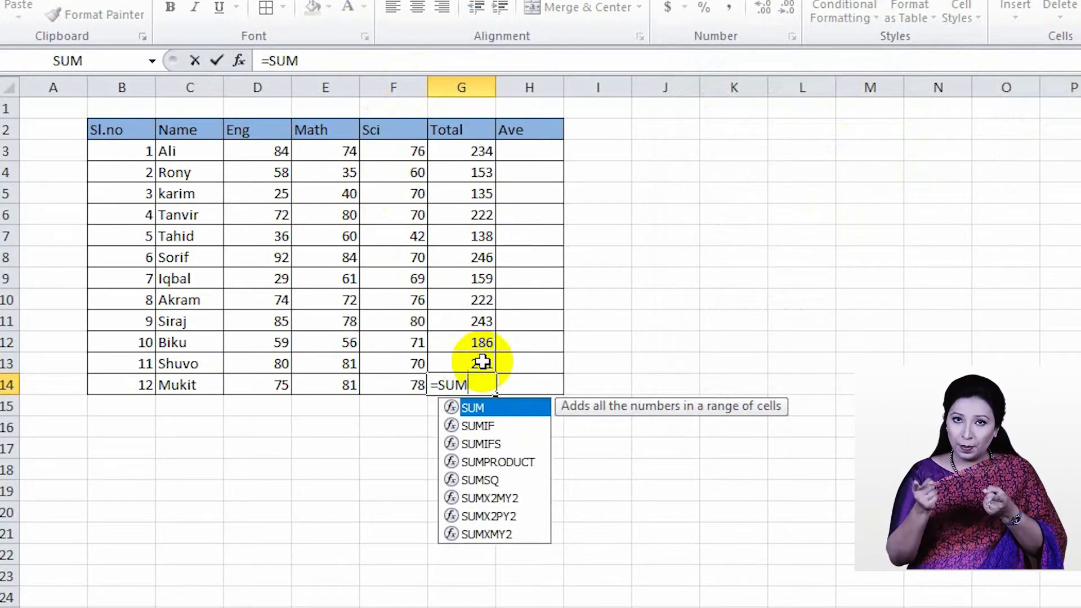
pyautogui.write('(')
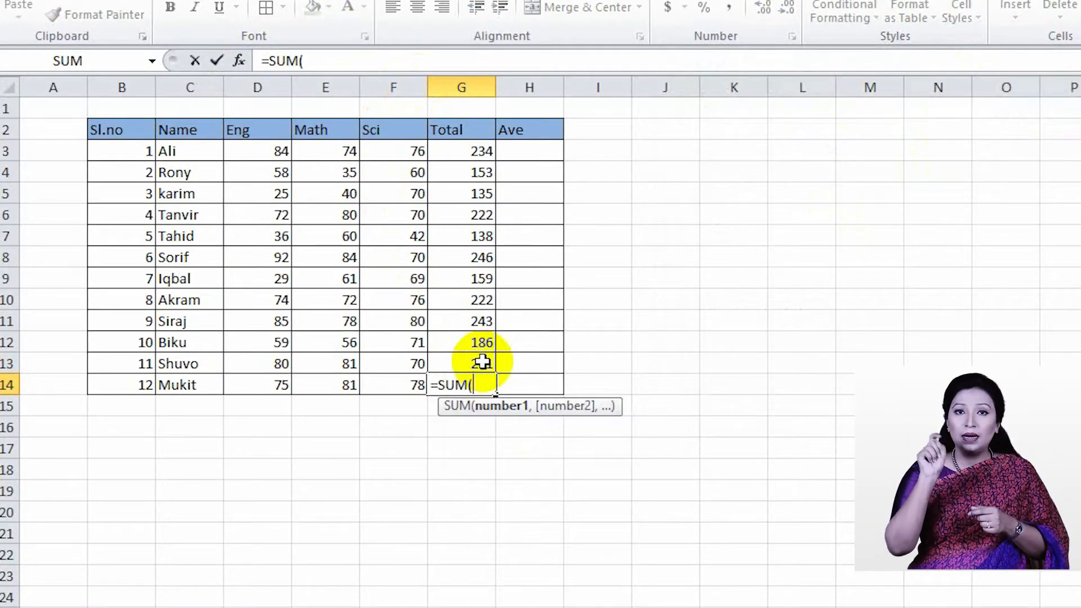
pyautogui.click(238, 61)
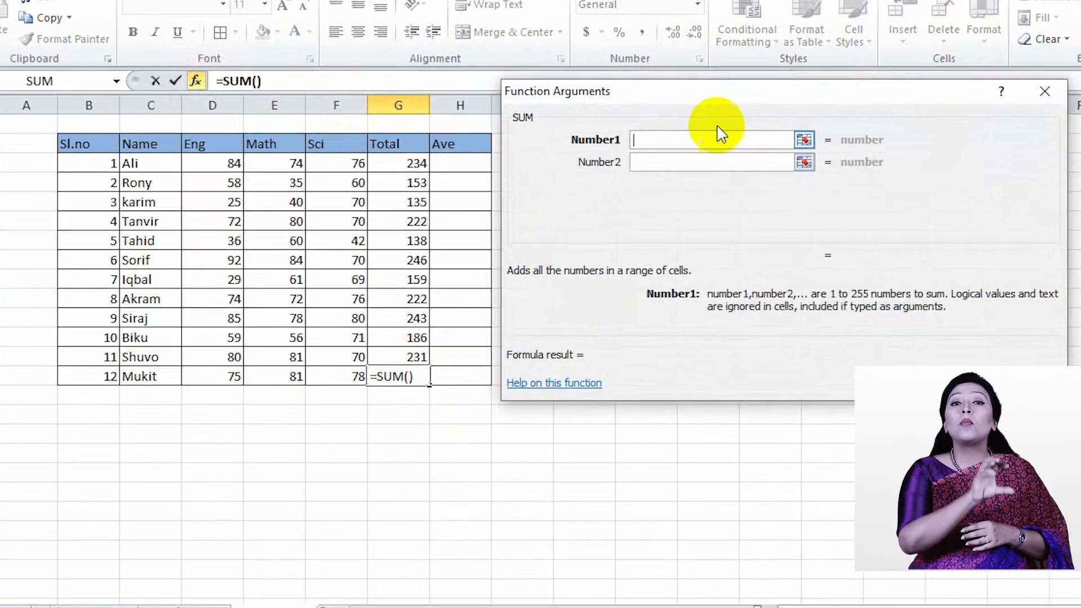
pyautogui.moveTo(685, 93); pyautogui.dragTo(674, 58)
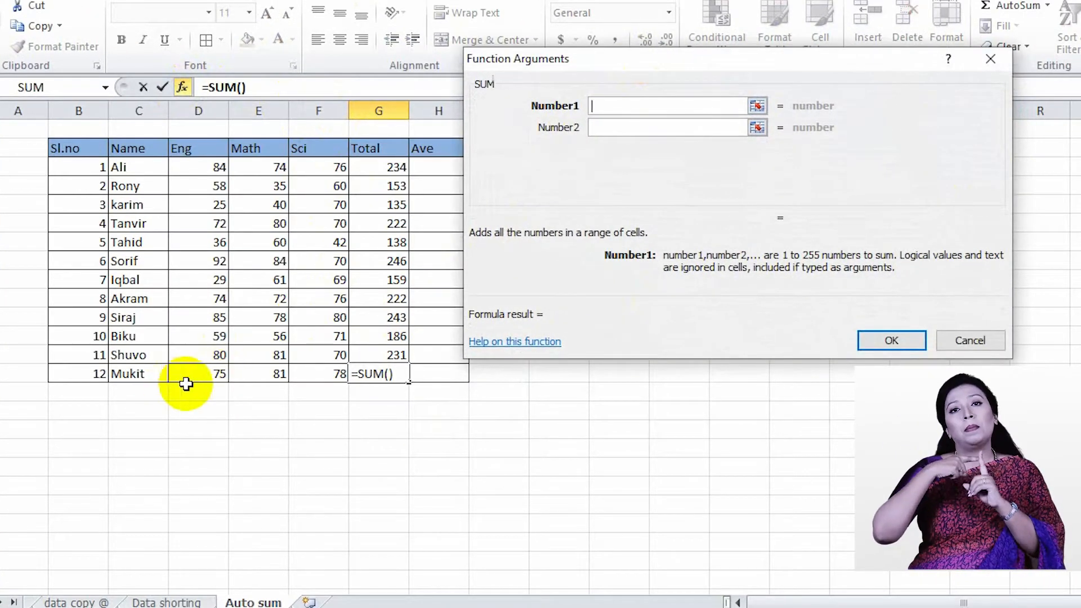
pyautogui.click(218, 377)
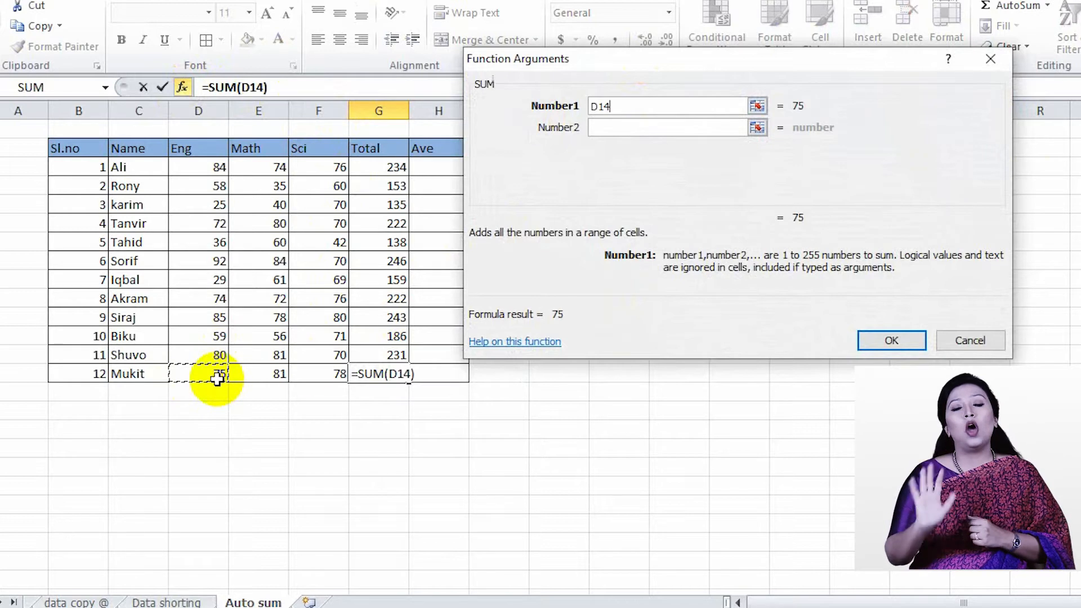
pyautogui.click(597, 127)
pyautogui.click(275, 376)
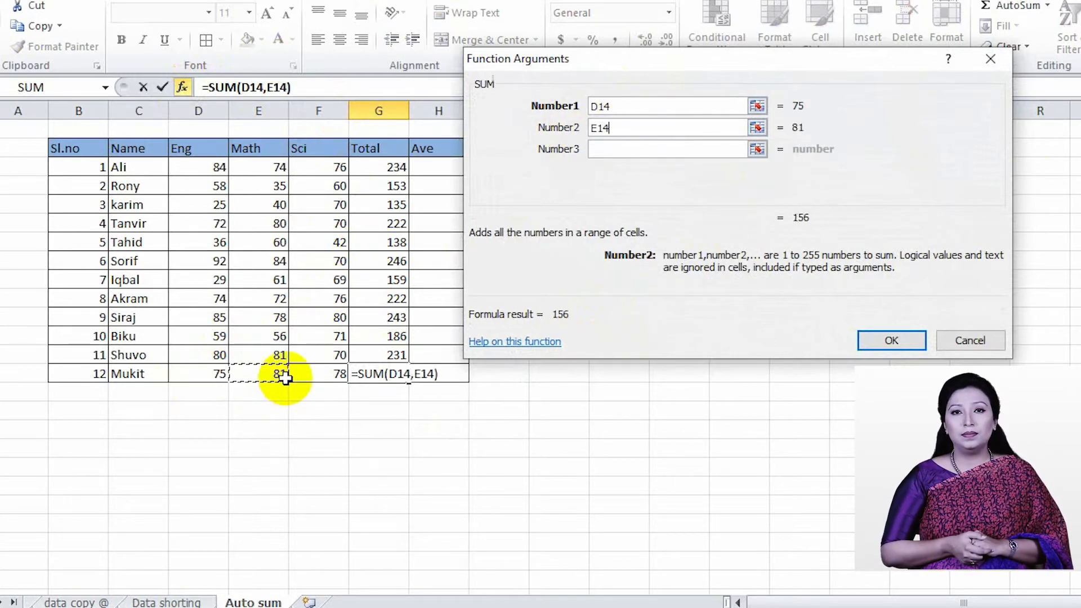
pyautogui.click(619, 147)
pyautogui.click(333, 376)
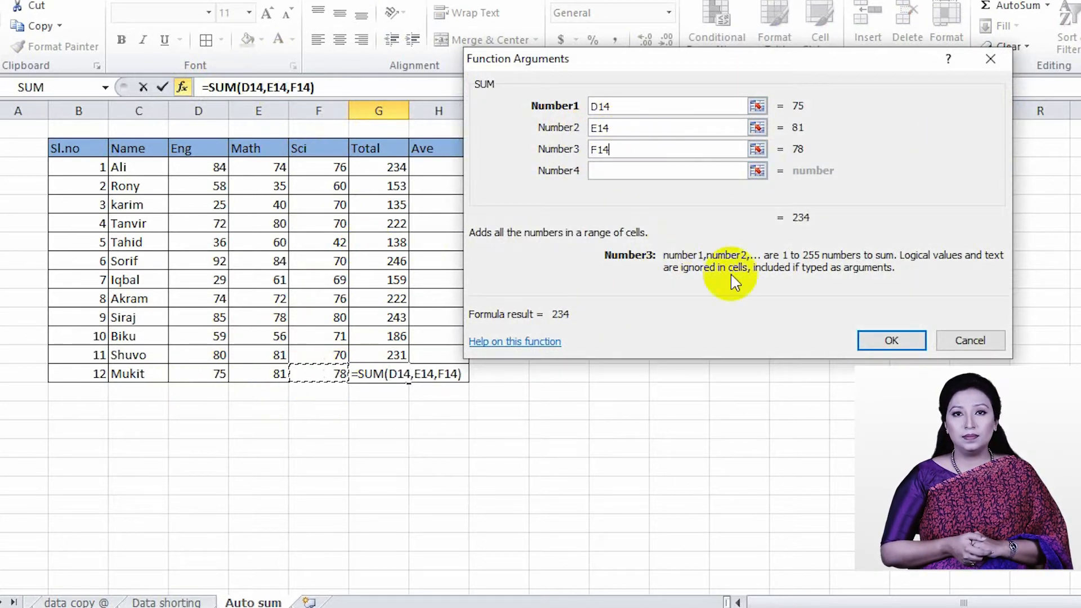
pyautogui.click(889, 339)
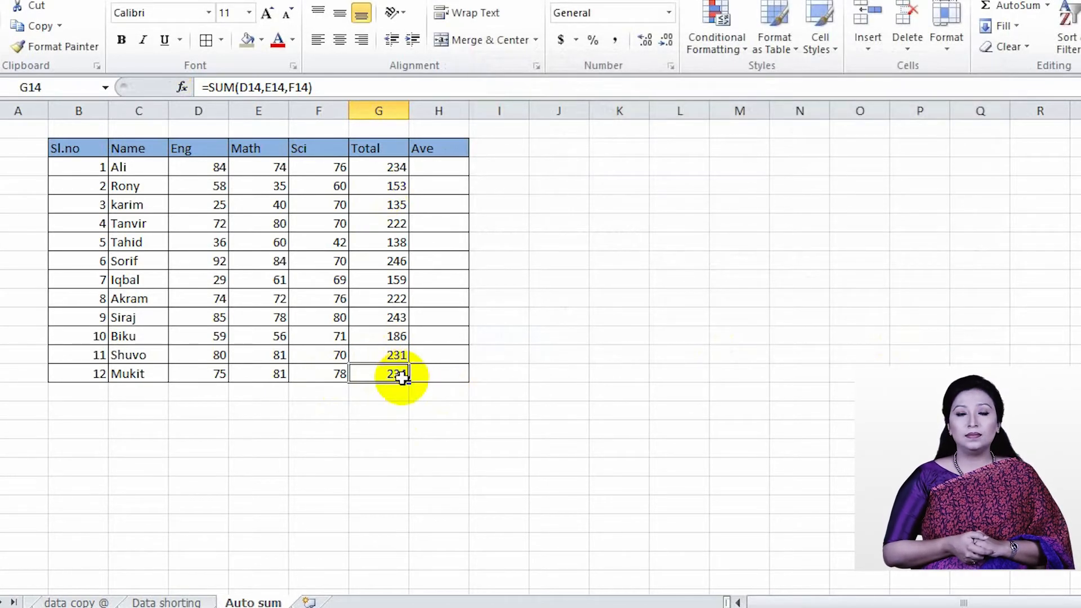
# Clear all the totals in G3:G14
pyautogui.moveTo(401, 378); pyautogui.dragTo(390, 186)
pyautogui.press('Delete')
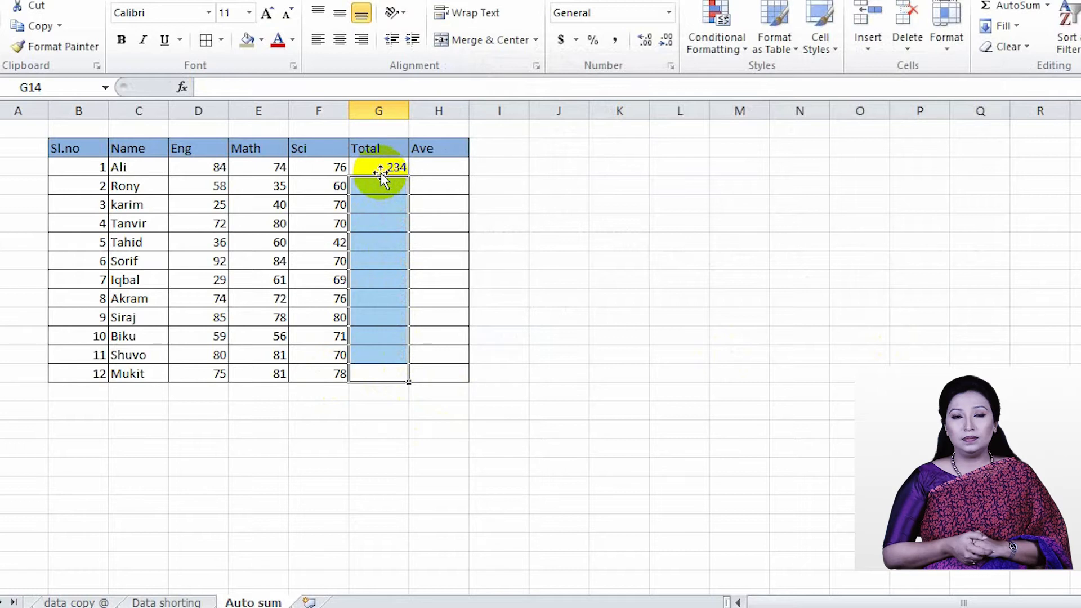
pyautogui.click(381, 170)
pyautogui.press('Delete')
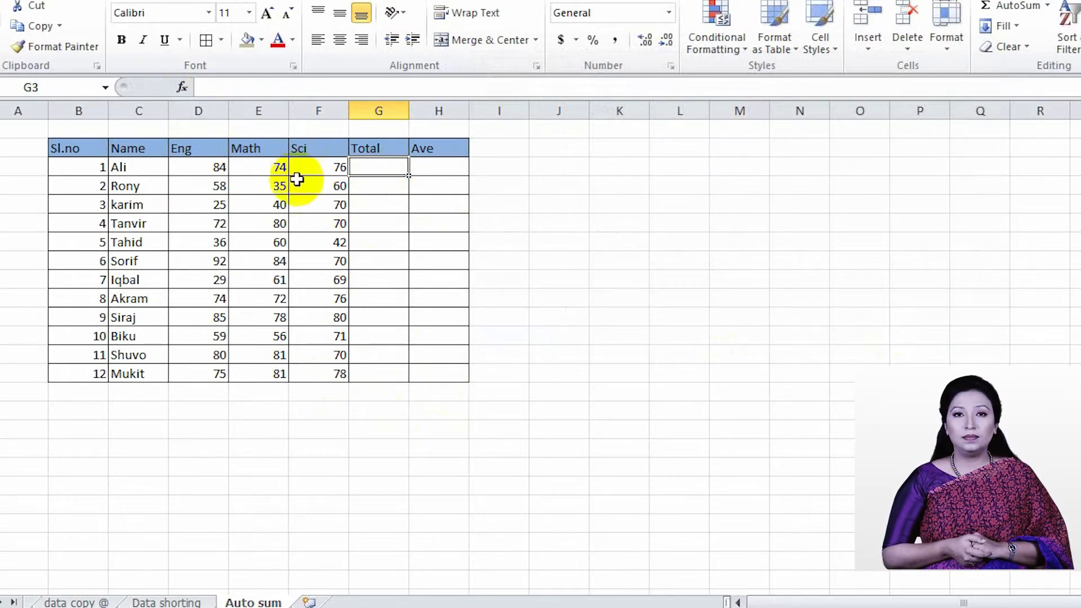
# Total D3:F3 into G3 with AutoSum and fill the formula down the Total column to G14
pyautogui.moveTo(342, 170); pyautogui.dragTo(213, 169)
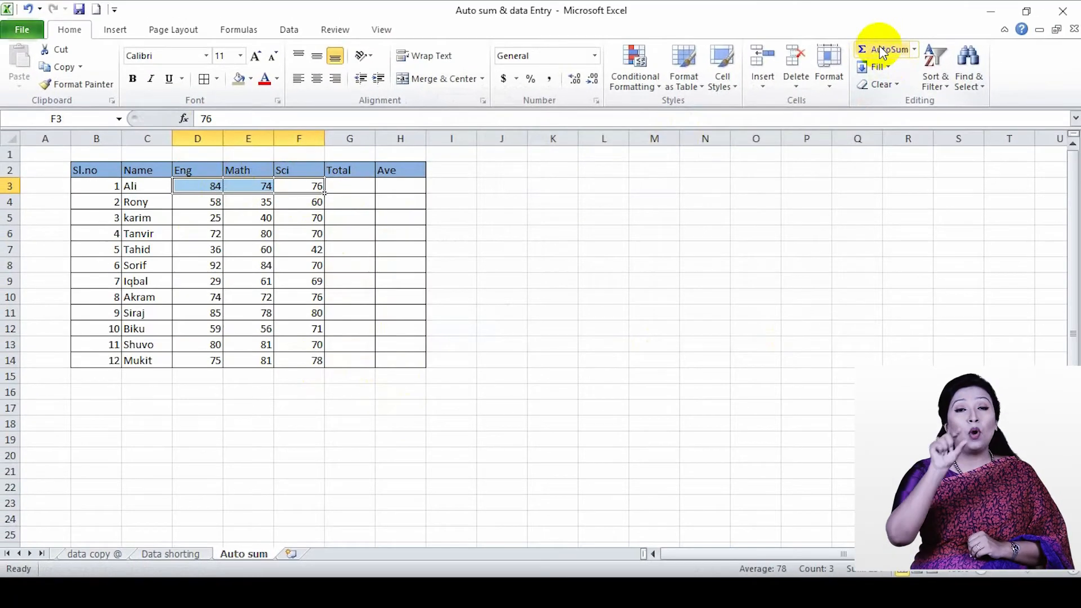
pyautogui.click(941, 28)
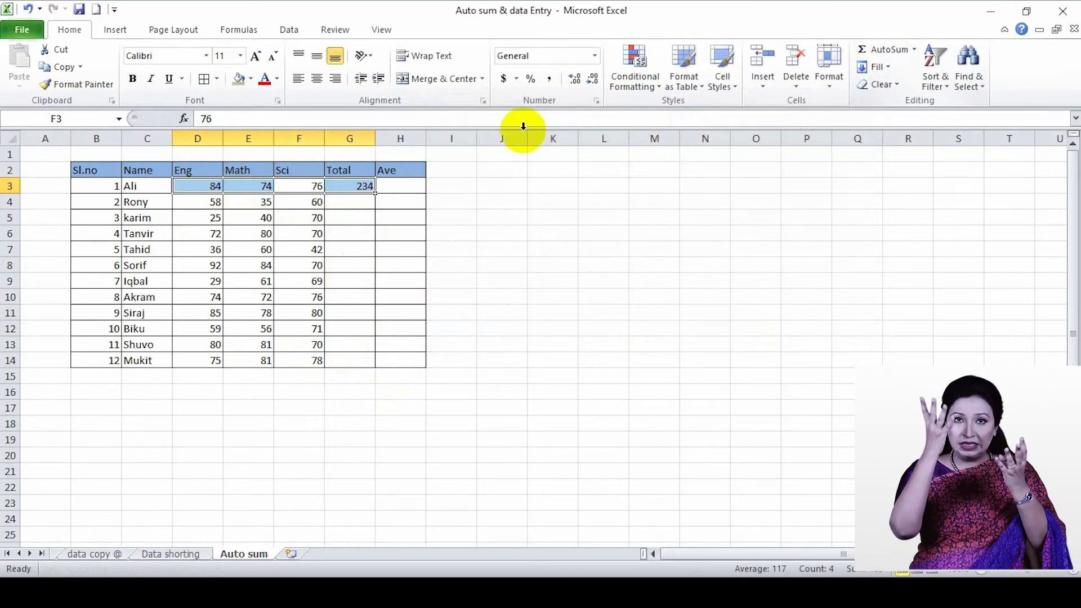
pyautogui.click(375, 194)
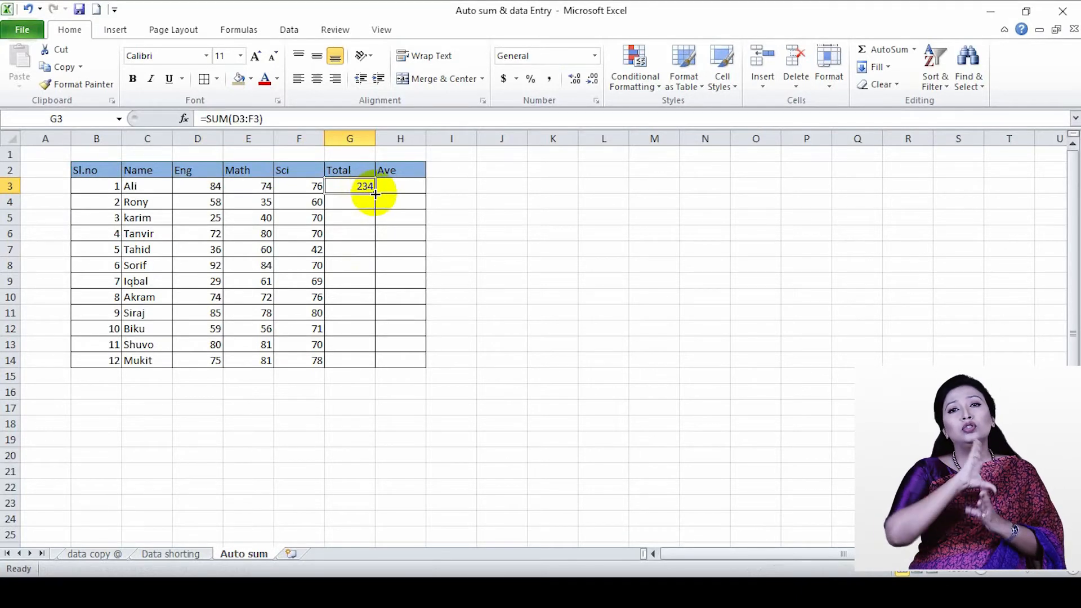
pyautogui.doubleClick(375, 194)
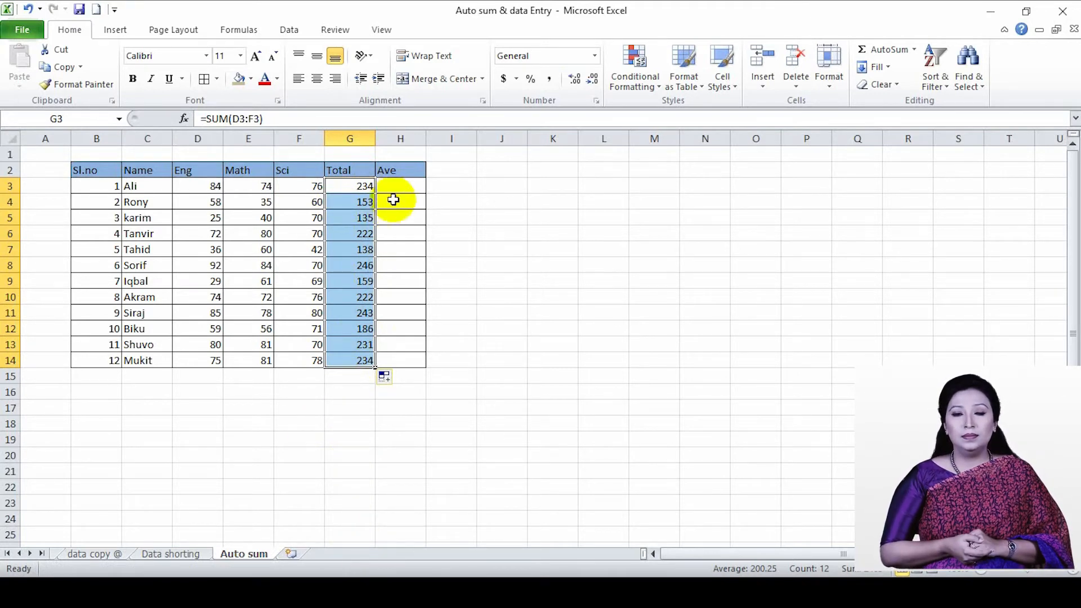
pyautogui.click(398, 185)
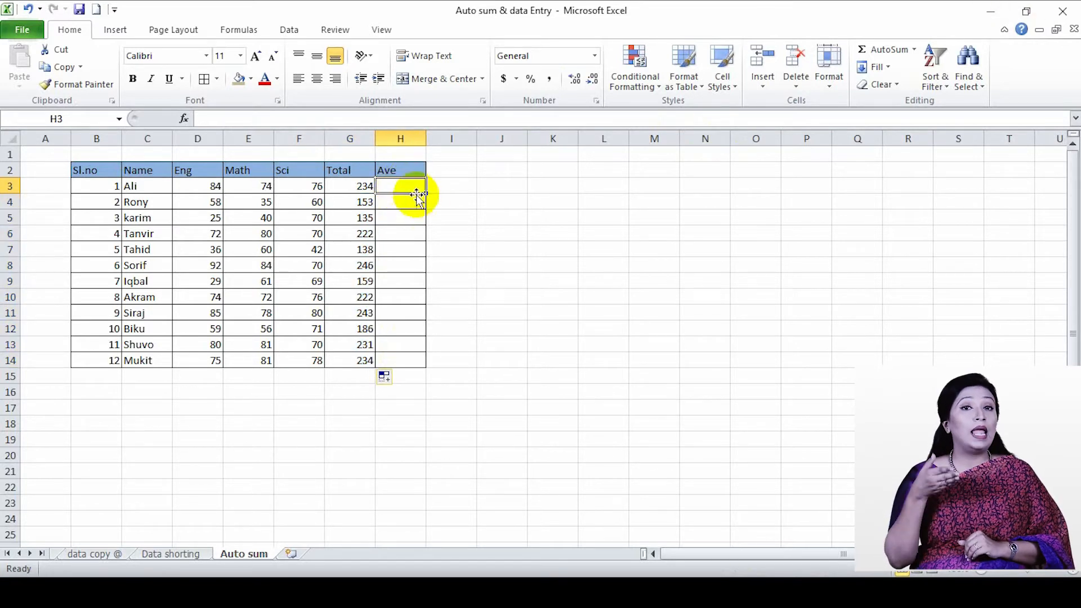
pyautogui.moveTo(202, 189); pyautogui.dragTo(294, 187)
pyautogui.click(408, 186)
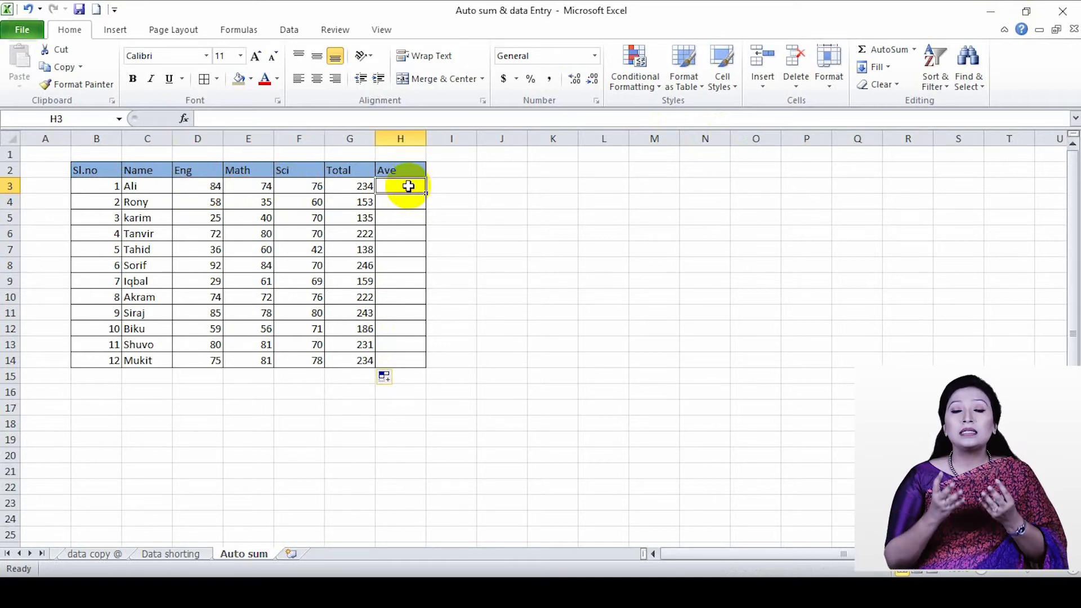
pyautogui.click(915, 51)
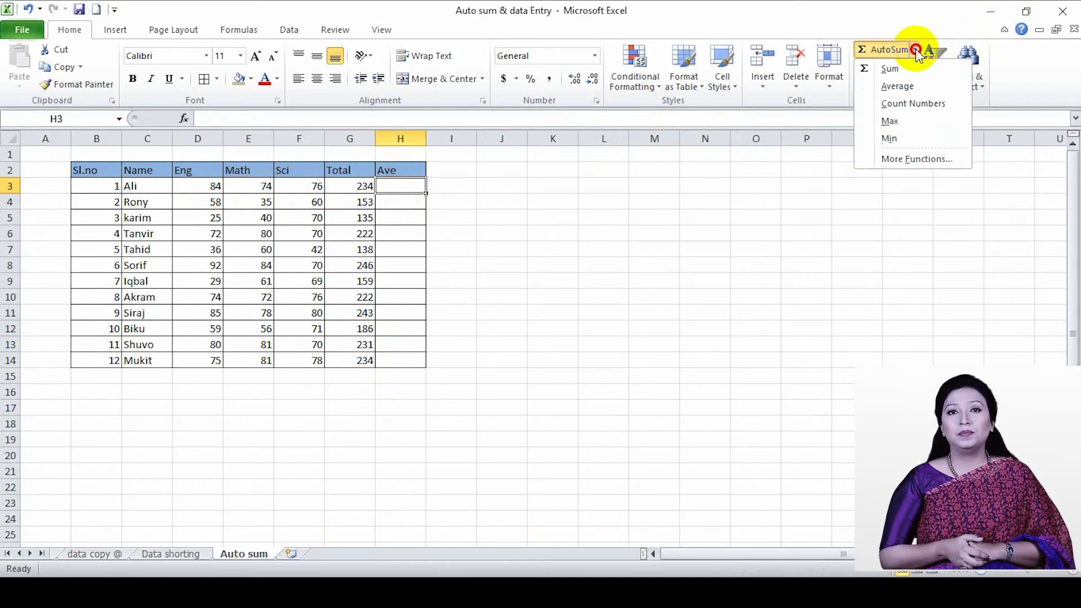
pyautogui.click(917, 84)
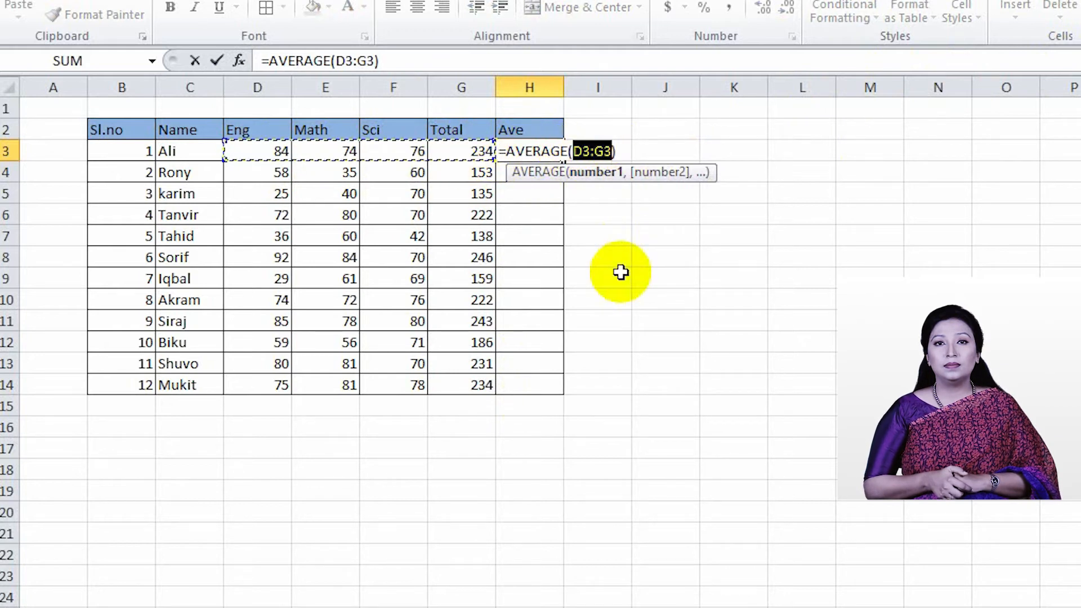
pyautogui.press('BackSpace')
pyautogui.press('BackSpace')
pyautogui.press('BackSpace')
pyautogui.press('BackSpace')
pyautogui.press('BackSpace')
pyautogui.press('BackSpace')
pyautogui.press('BackSpace')
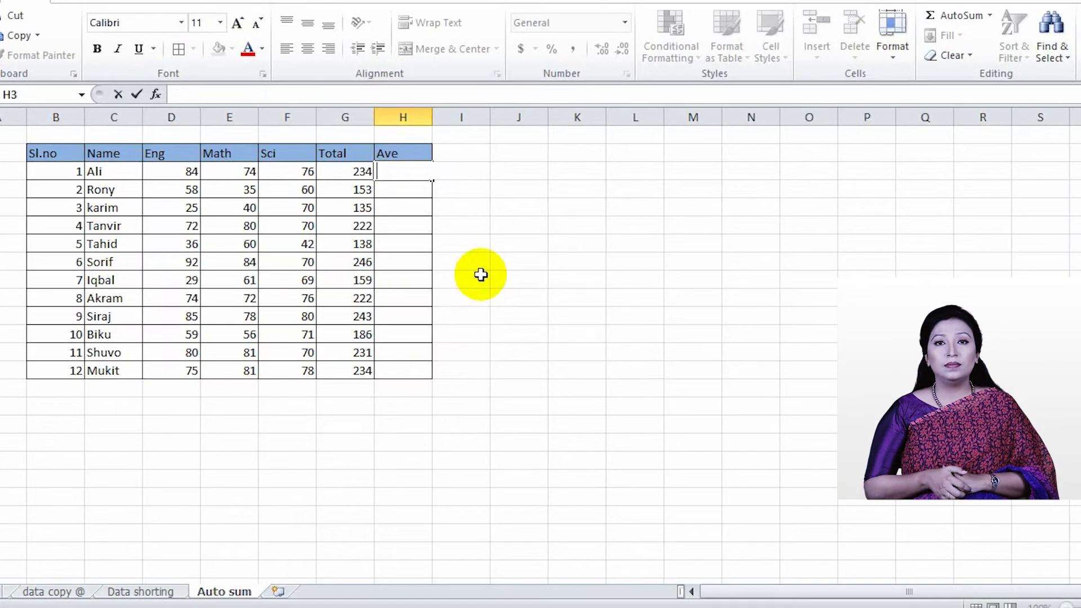
# Average the first student's marks in H3 with an AVERAGE formula using D3, E3 and F3 as separate arguments
pyautogui.write('=')
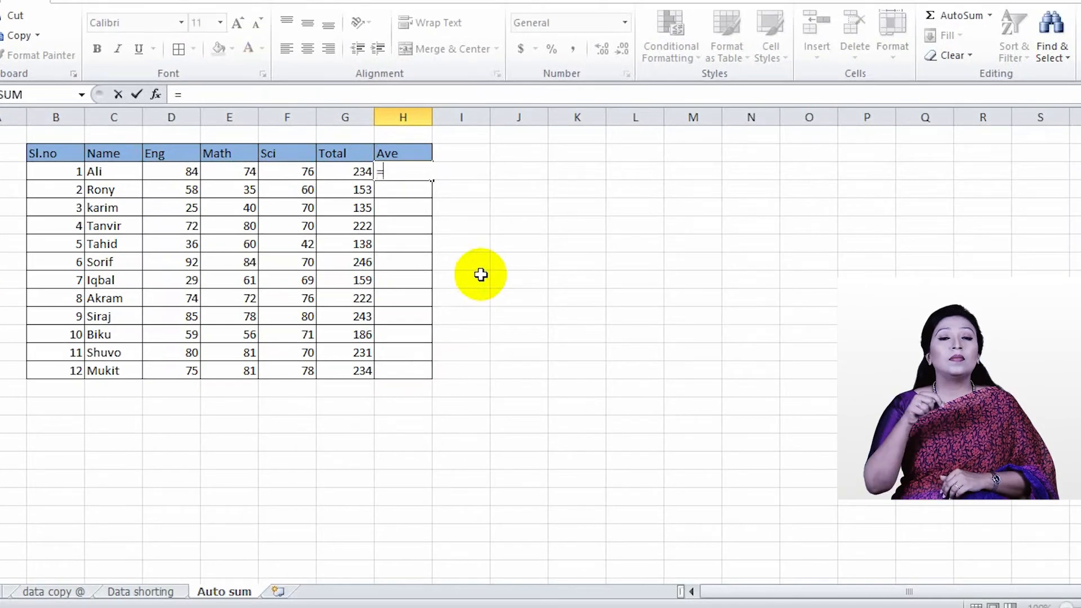
pyautogui.write('AVERAGE')
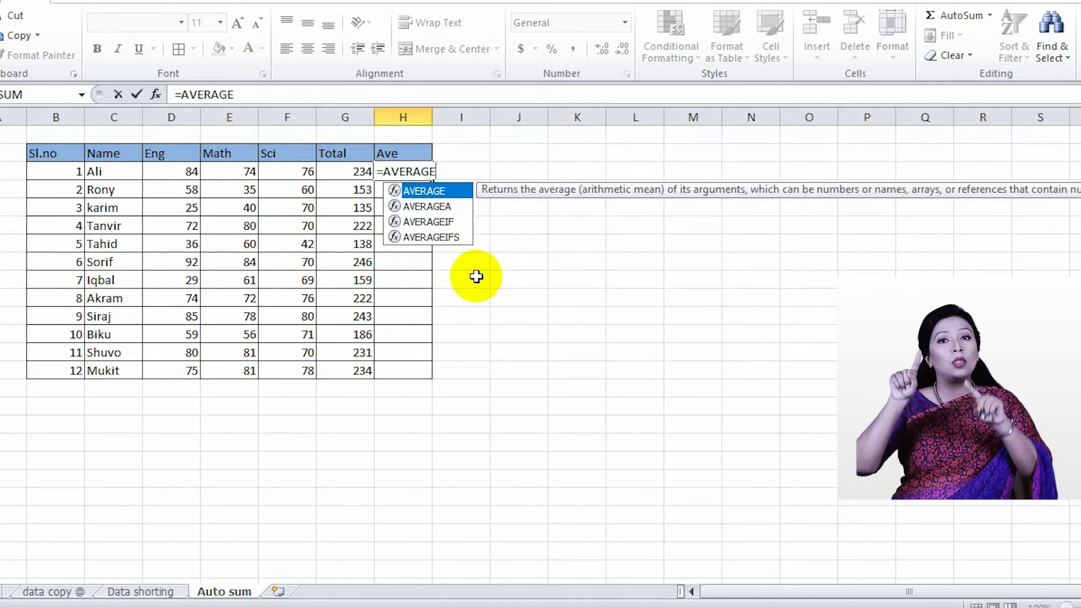
pyautogui.write('(')
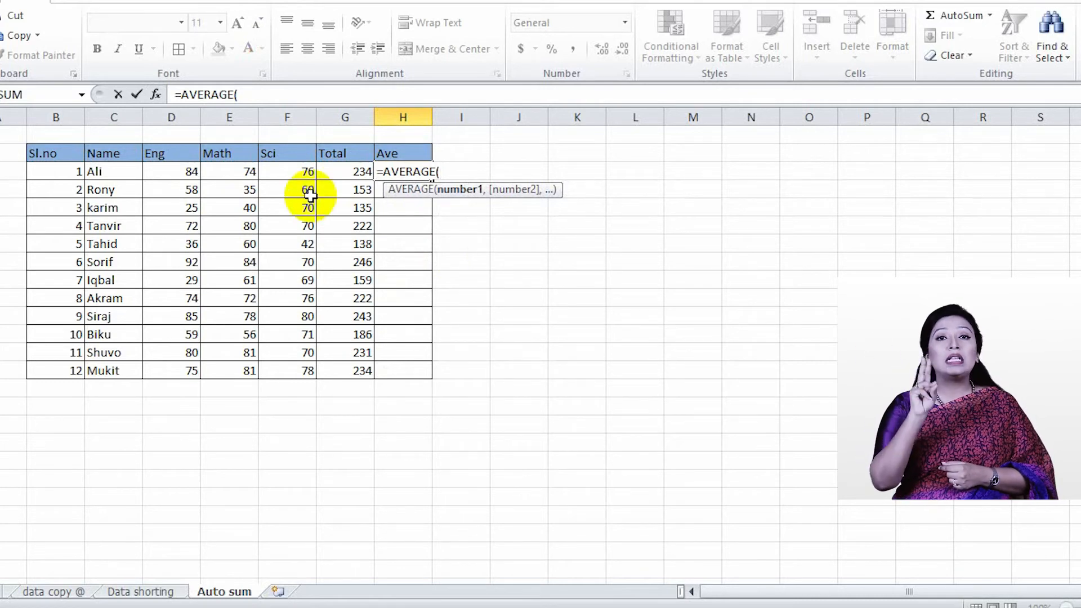
pyautogui.click(180, 172)
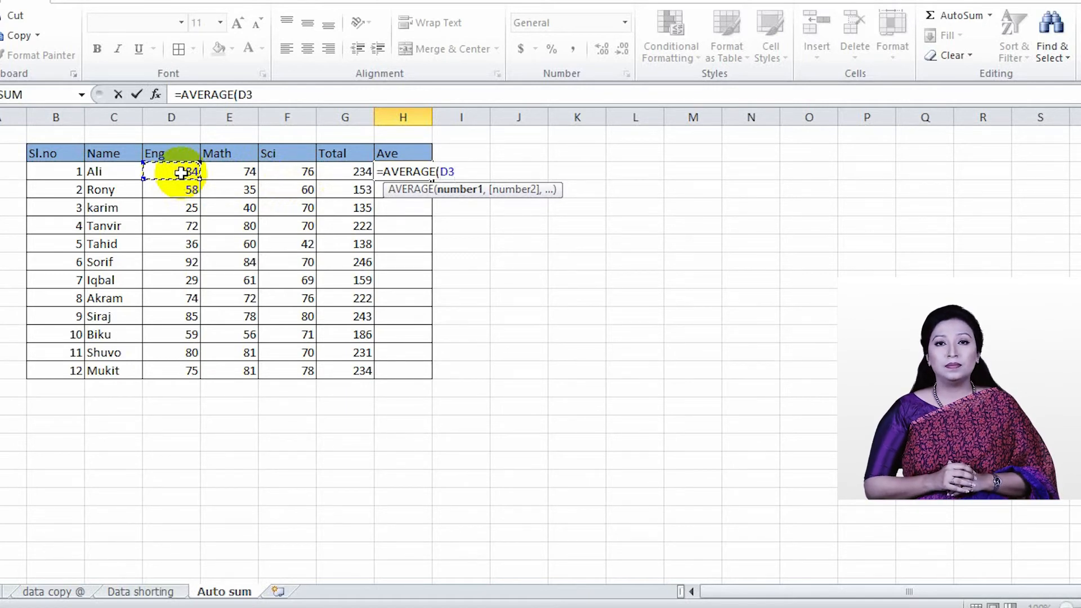
pyautogui.write(',')
pyautogui.click(248, 174)
pyautogui.write(',')
pyautogui.click(293, 175)
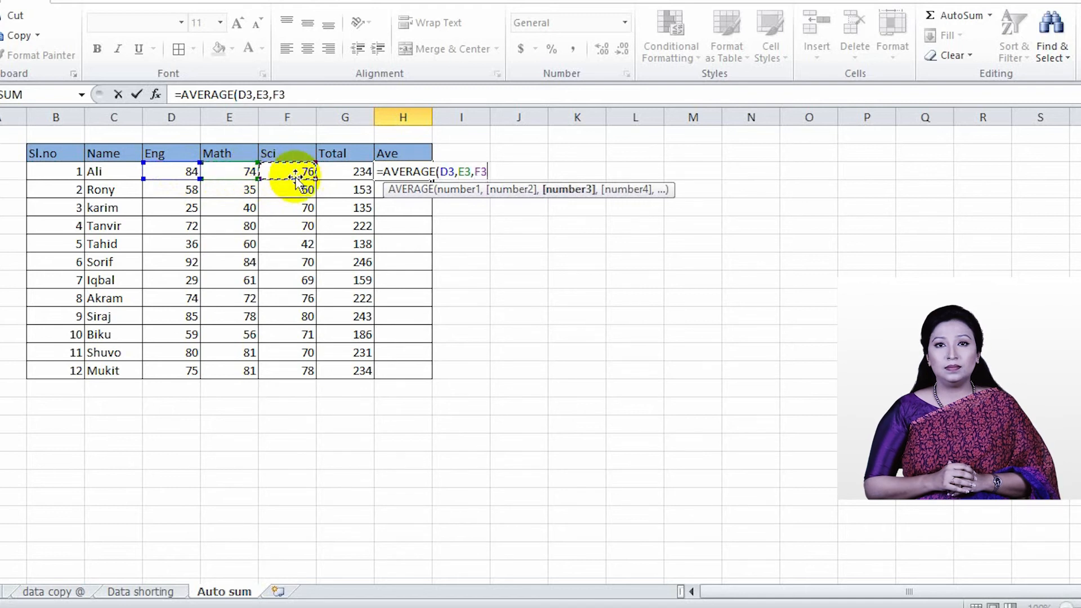
pyautogui.write(')')
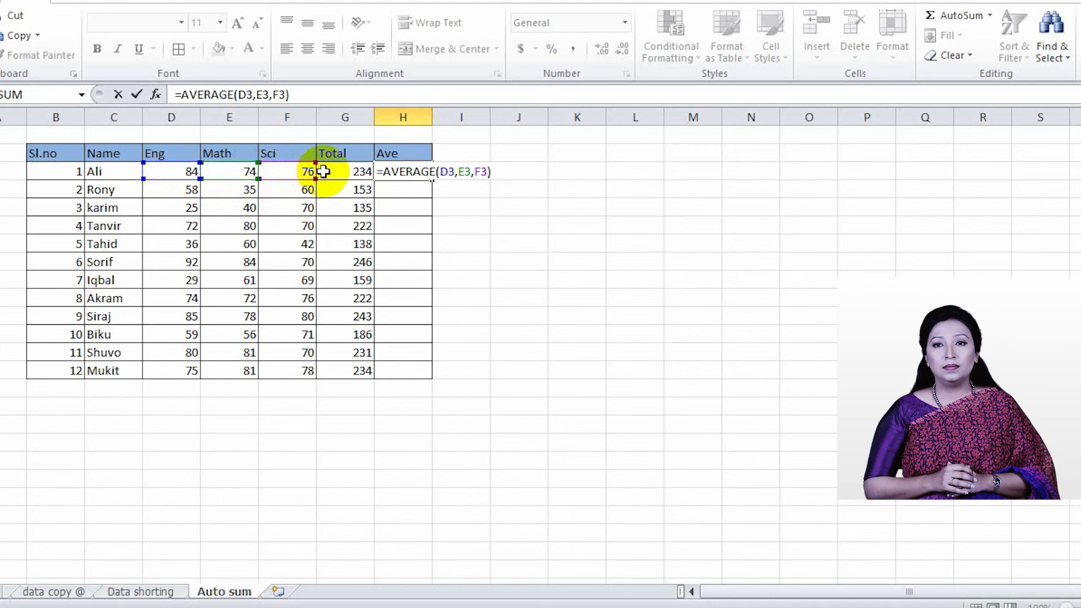
pyautogui.press('Return')
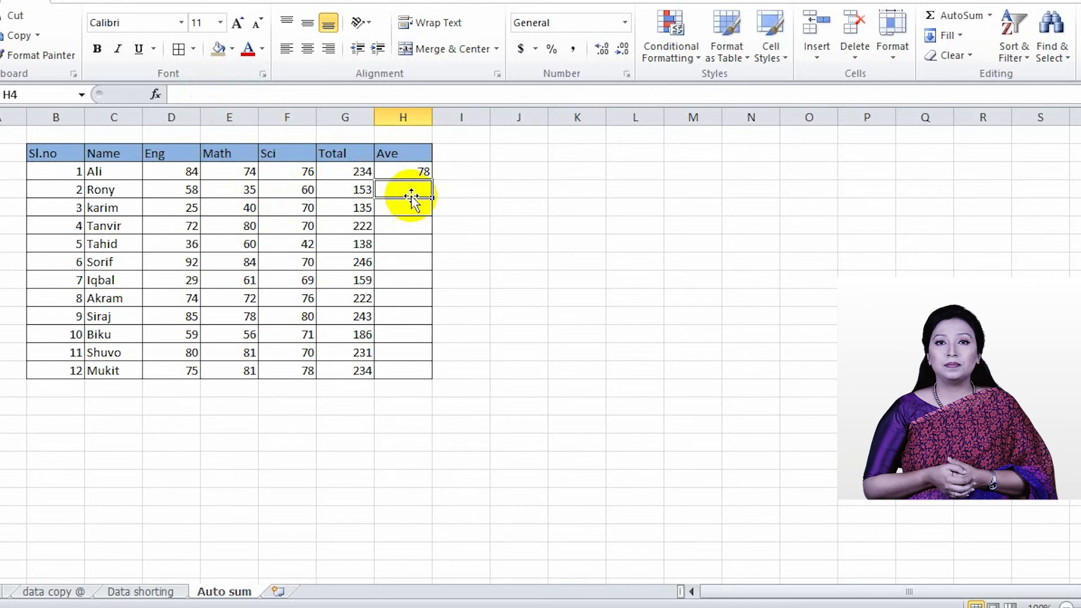
# Start an AVERAGE formula in H4 and complete it through the Function Arguments dialog with D4, E4 and F4
pyautogui.write('=A')
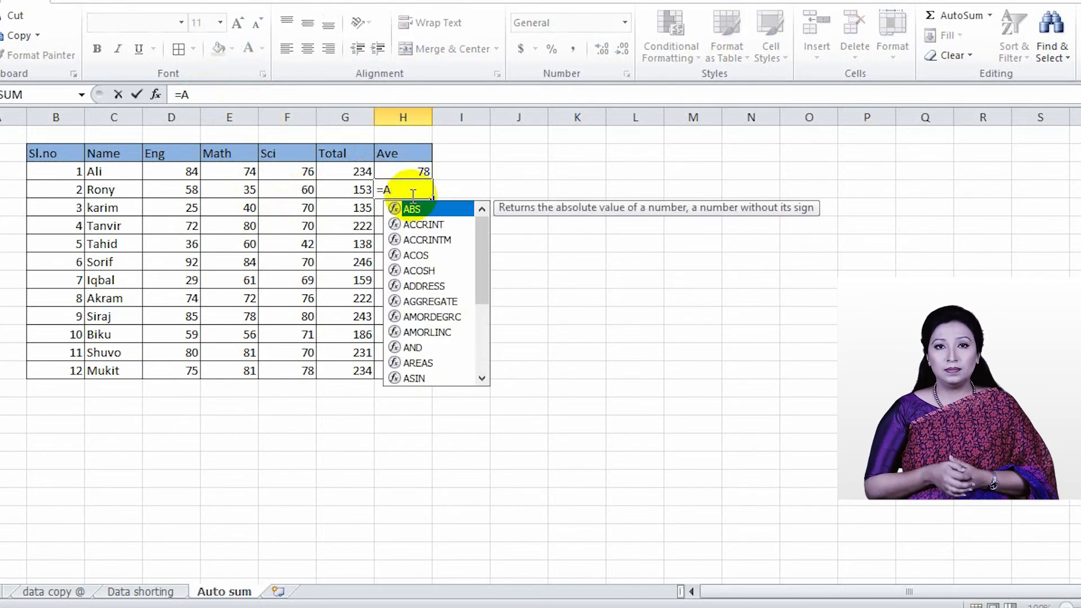
pyautogui.write('VERAGE')
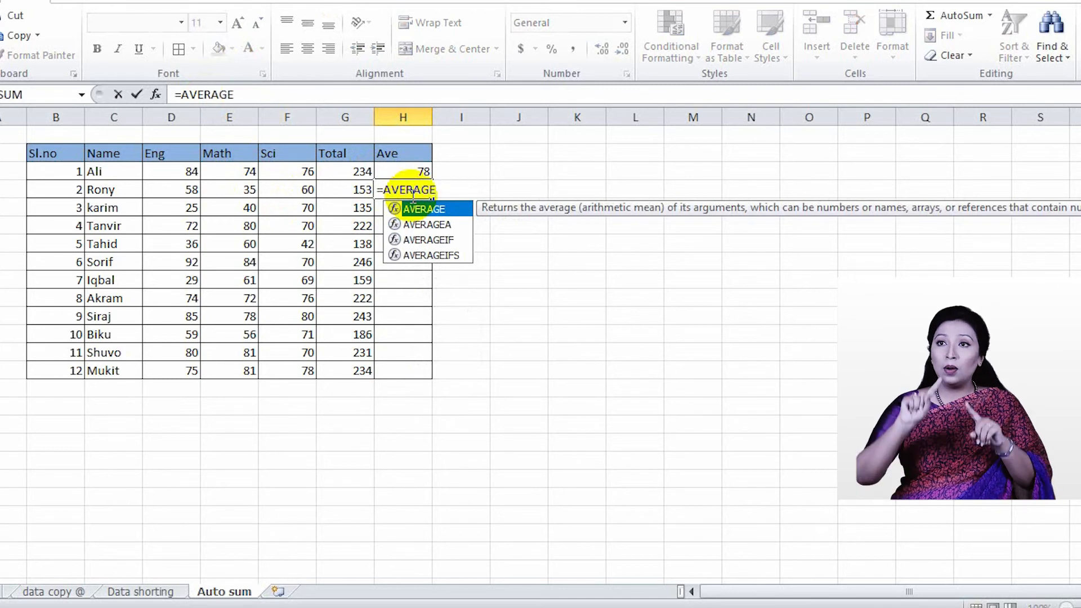
pyautogui.write('(')
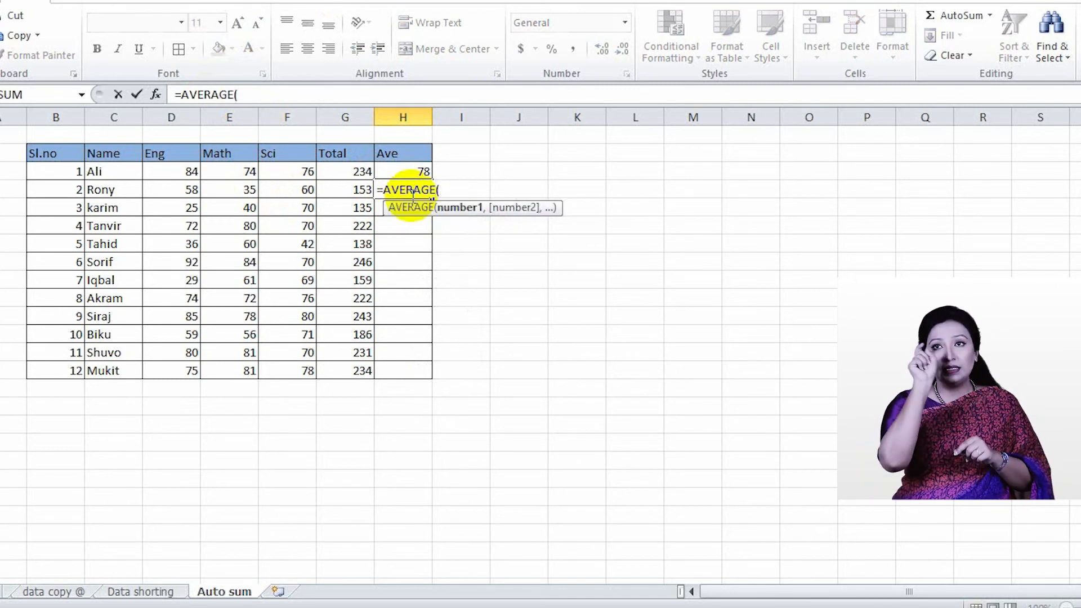
pyautogui.click(157, 94)
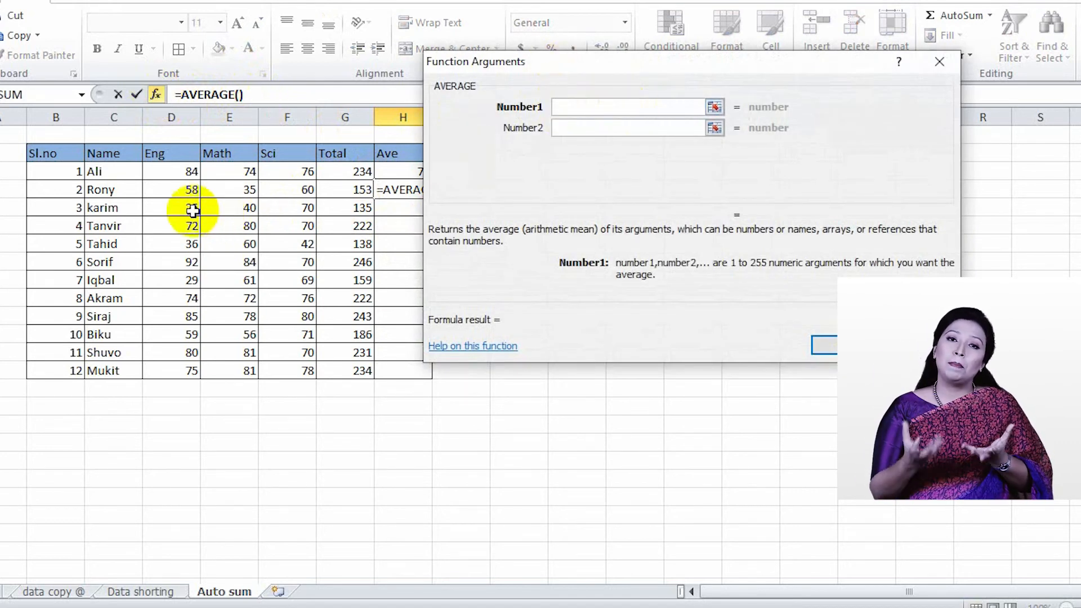
pyautogui.click(188, 190)
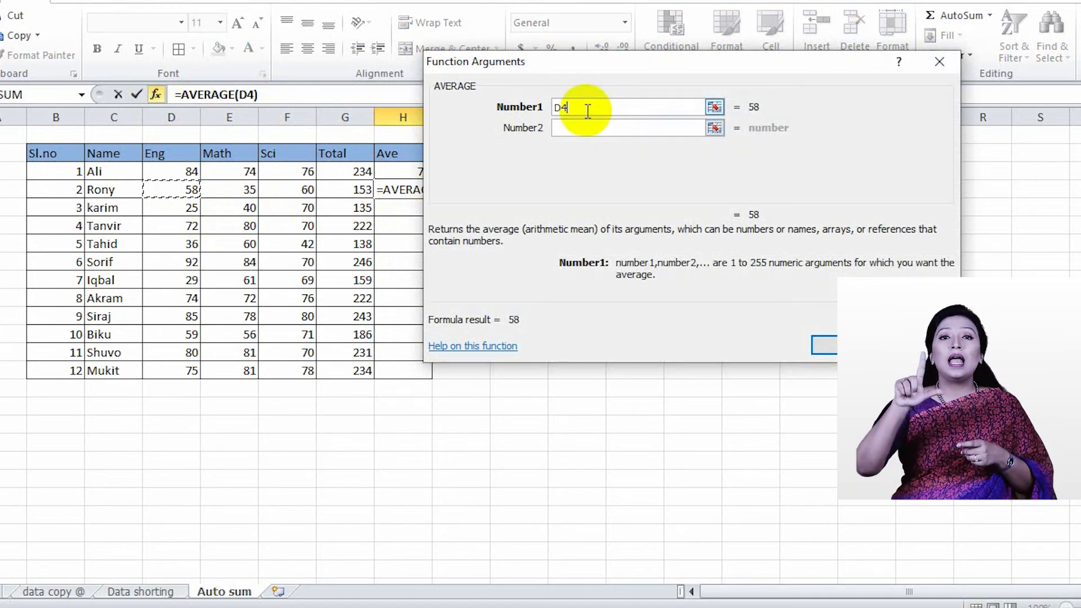
pyautogui.click(560, 129)
pyautogui.click(228, 191)
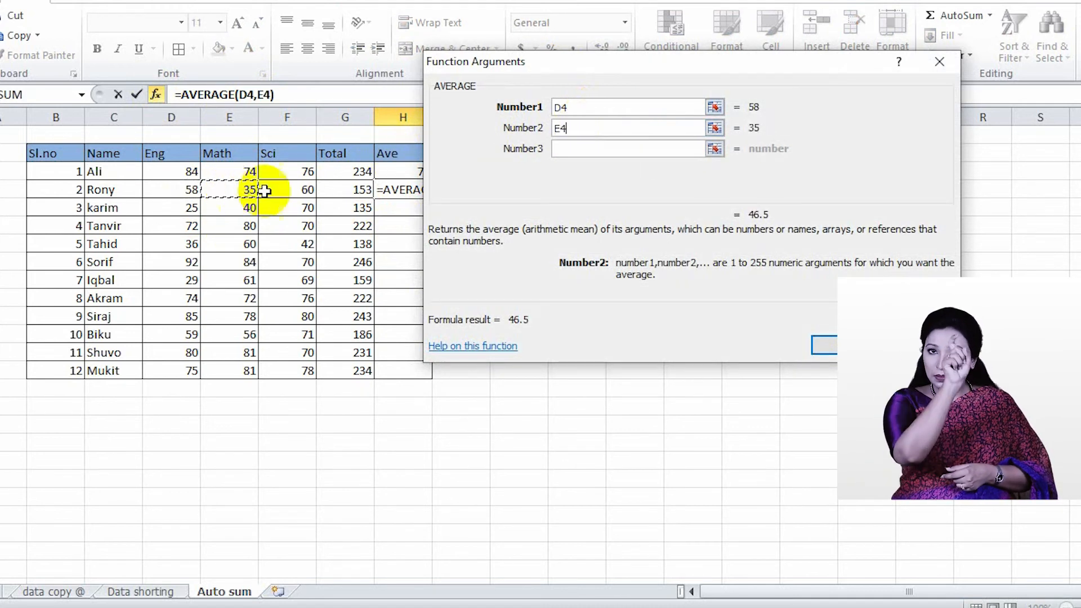
pyautogui.click(560, 148)
pyautogui.click(307, 190)
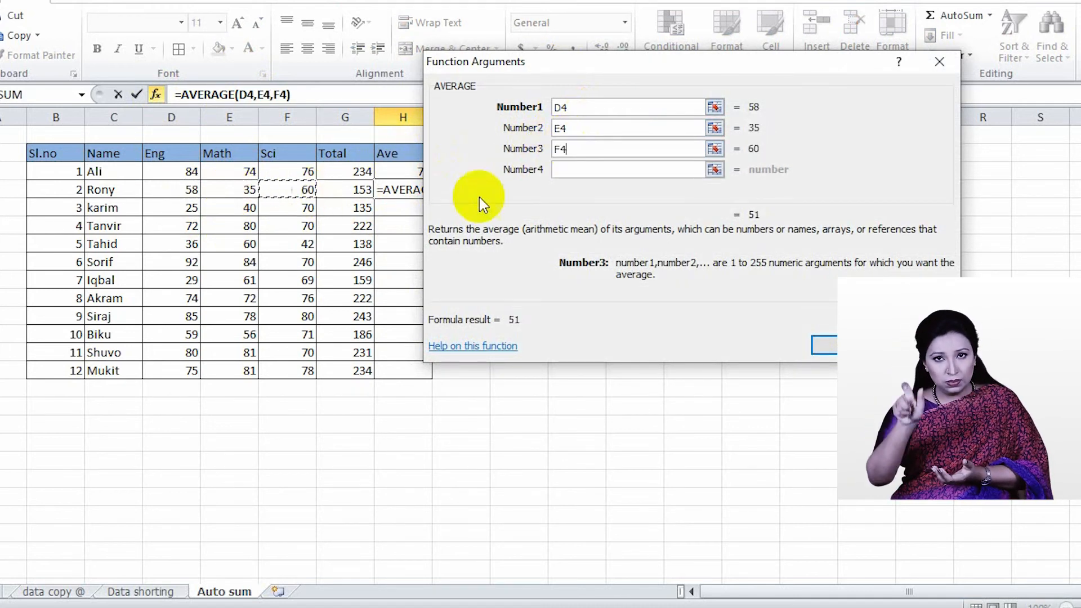
pyautogui.click(822, 345)
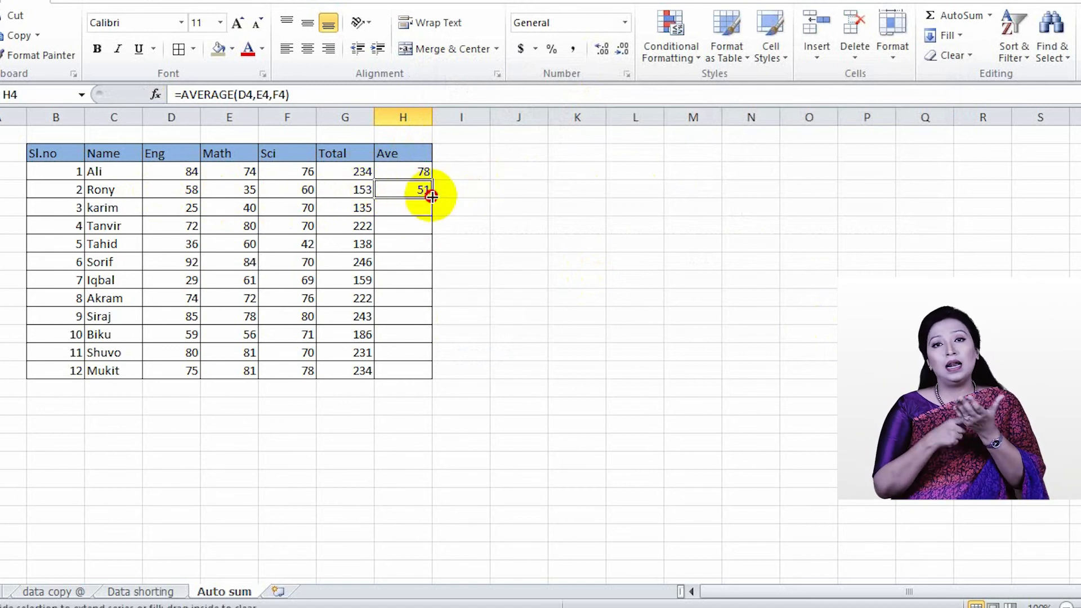
# Fill the H4 average formula down to H9, and from H9 down the rest of the Ave column to H14
pyautogui.moveTo(431, 197); pyautogui.dragTo(424, 286)
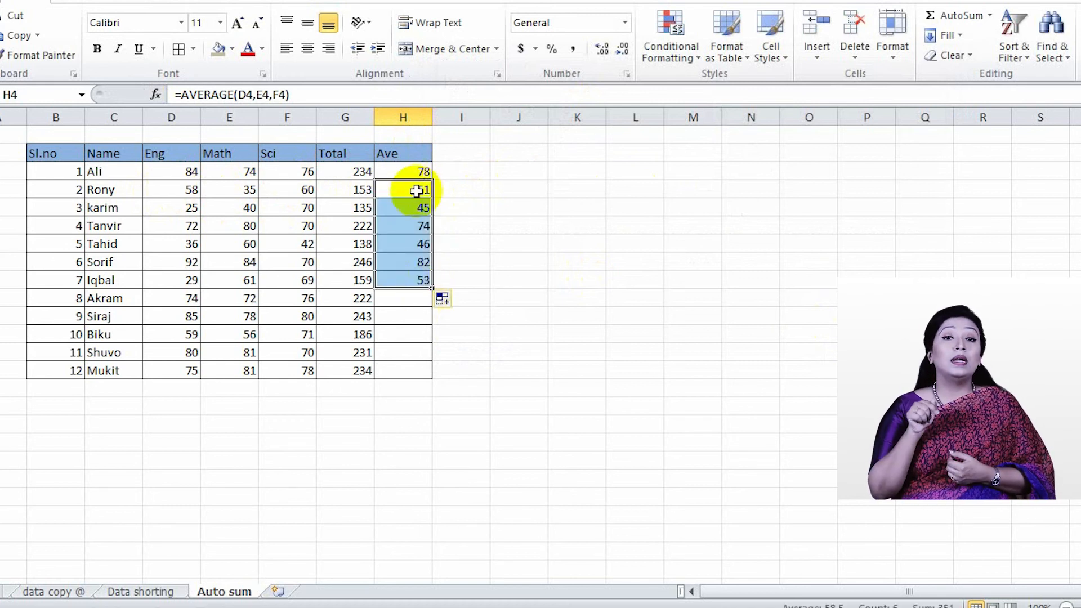
pyautogui.click(415, 275)
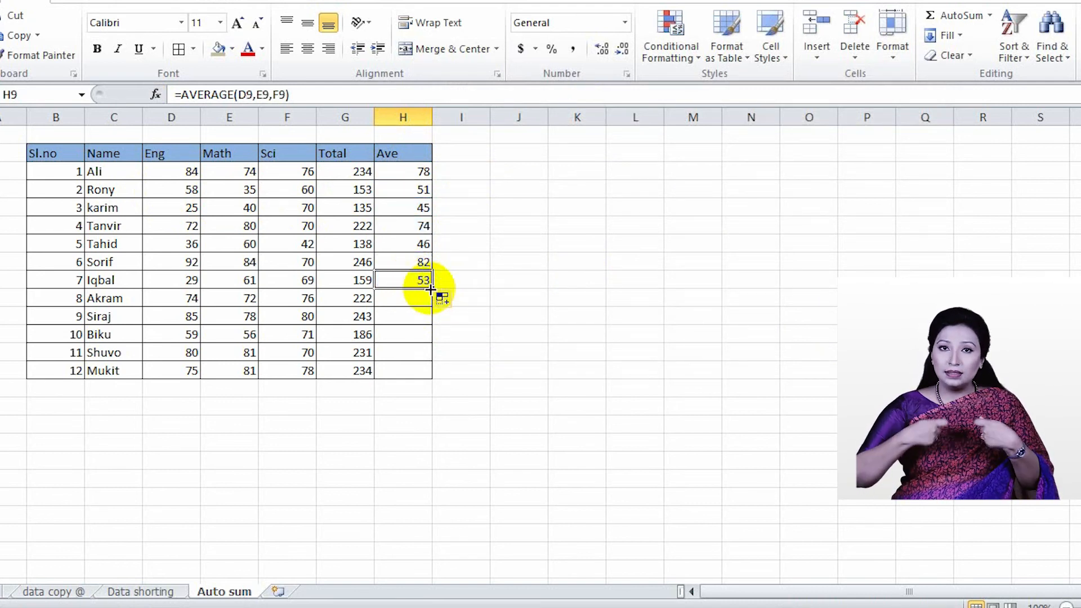
pyautogui.doubleClick(430, 290)
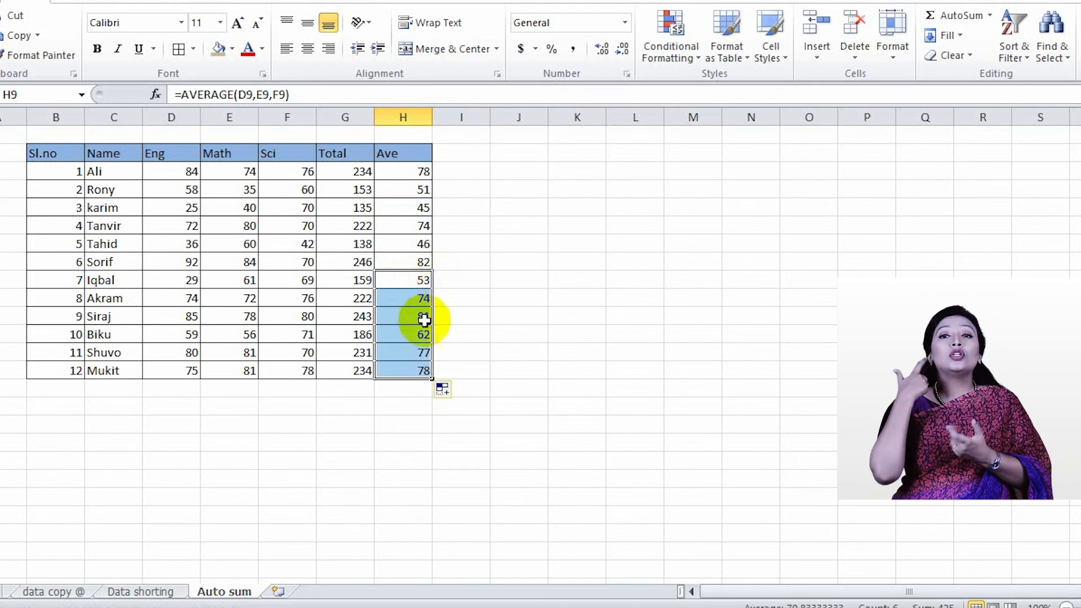